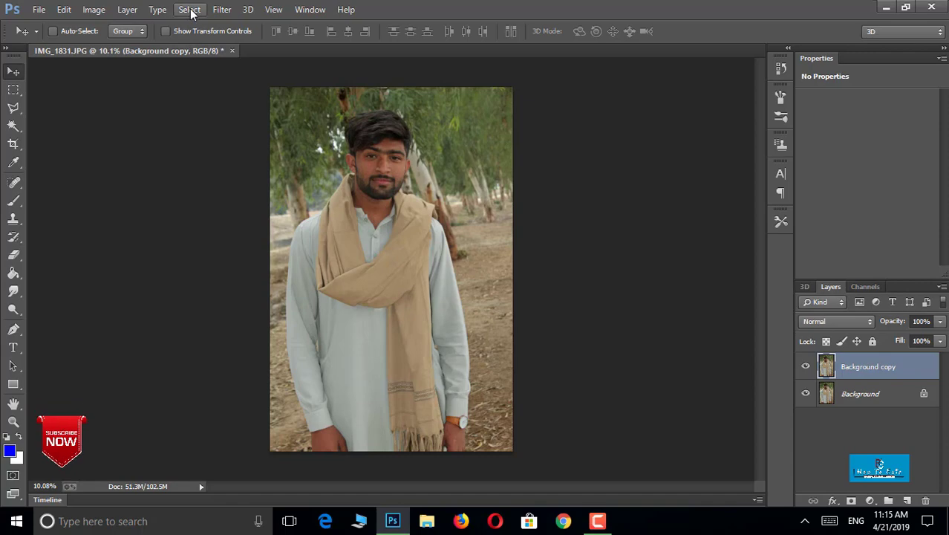
- In a Camera Raw filter, set Clarity +36, Vibrance +24, Contrast +14, Highlights -28, Shadows +23, Whites +3, Blacks -1 and Tint +17
click(221, 10)
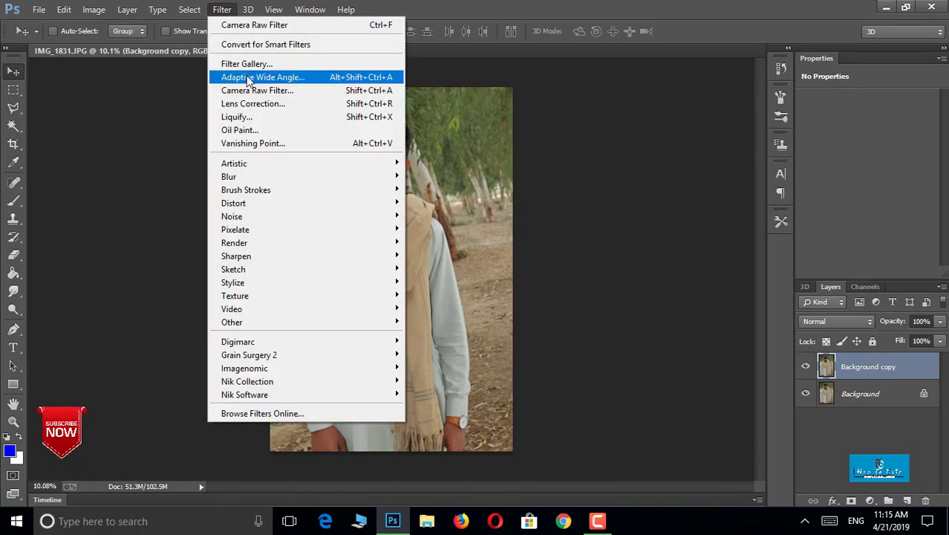
click(255, 90)
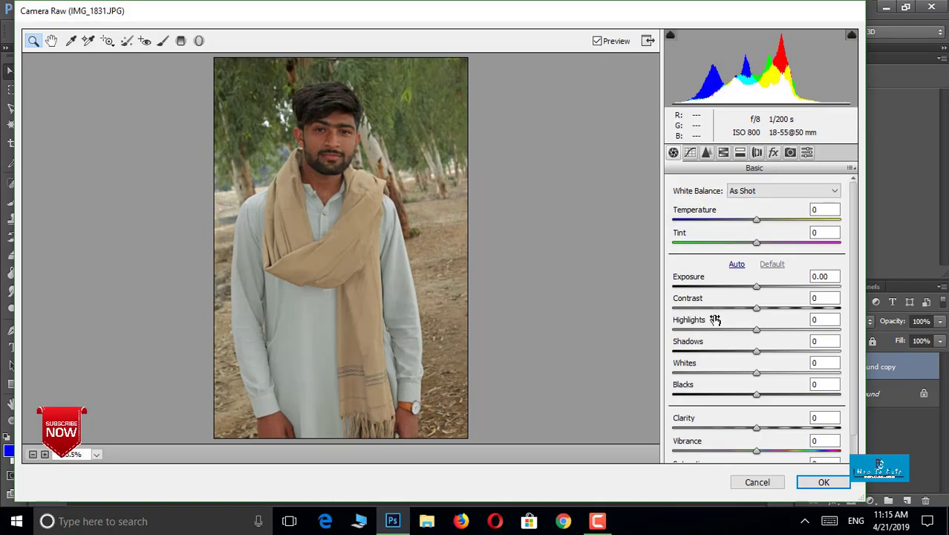
drag(761, 457, 787, 435)
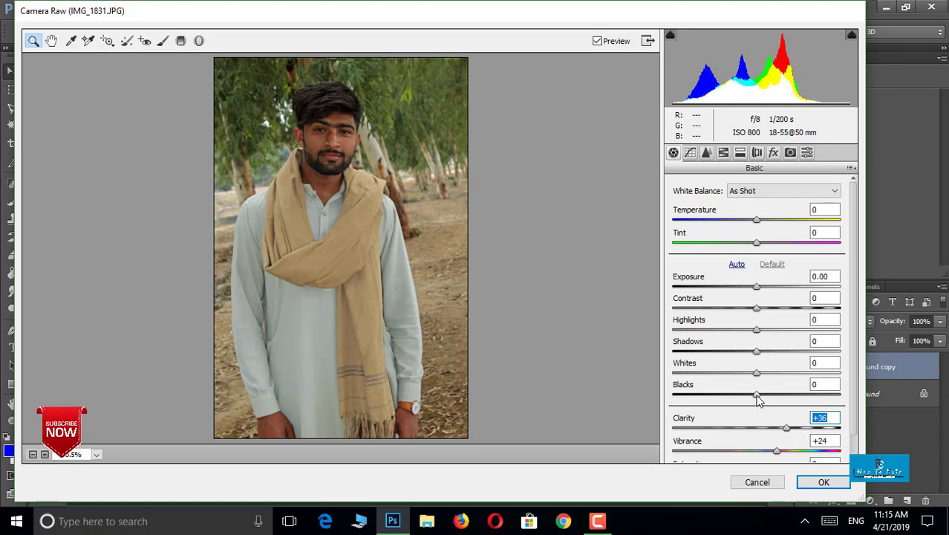
drag(758, 399, 771, 310)
mouse_move(758, 245)
mouse_down()
mouse_move(791, 254)
mouse_move(771, 251)
mouse_up()
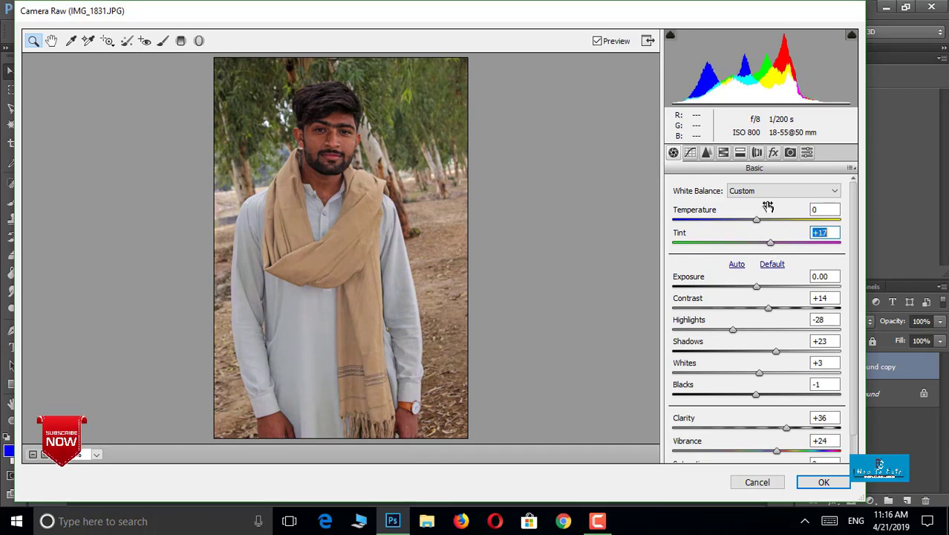
- Set the Blue Primary hue to -3 in Camera Calibration and apply the Camera Raw filter
click(789, 152)
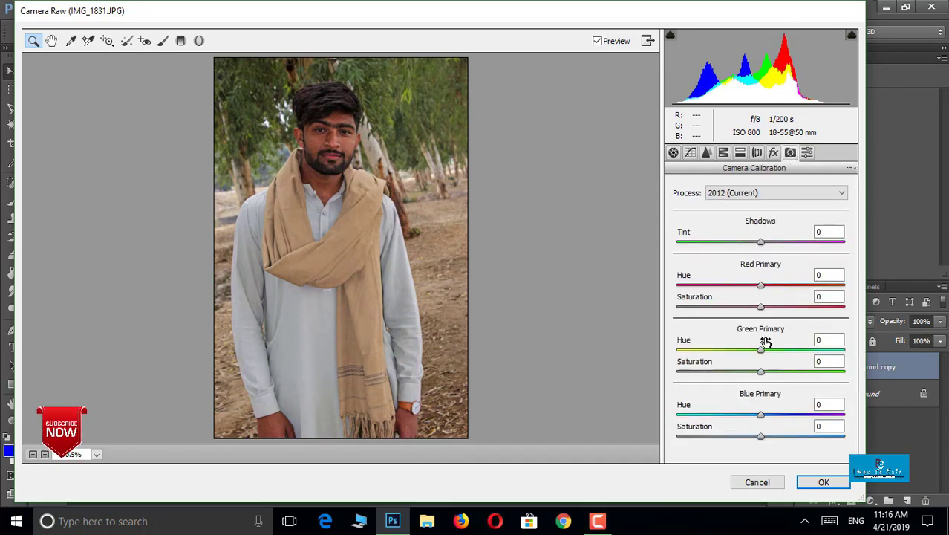
mouse_move(762, 419)
mouse_down()
mouse_move(732, 417)
mouse_move(755, 420)
mouse_up()
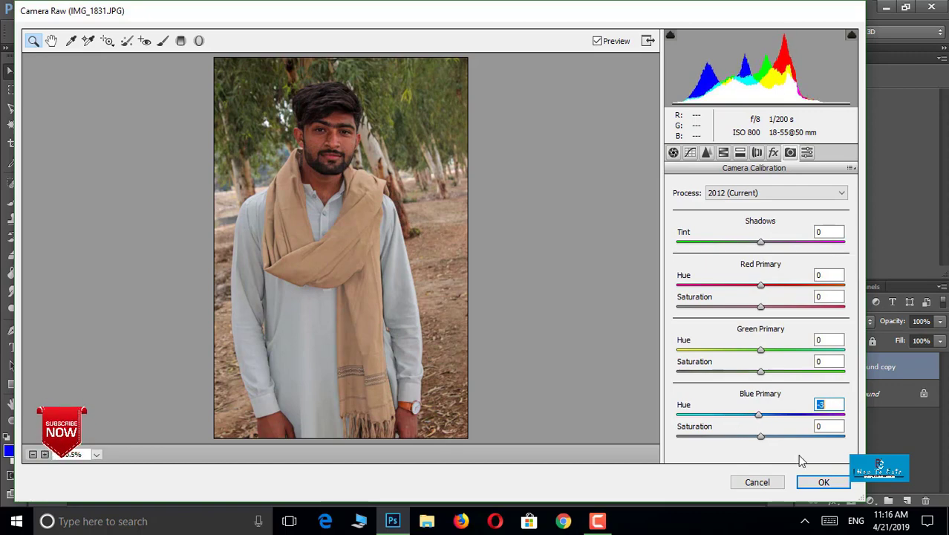
click(821, 483)
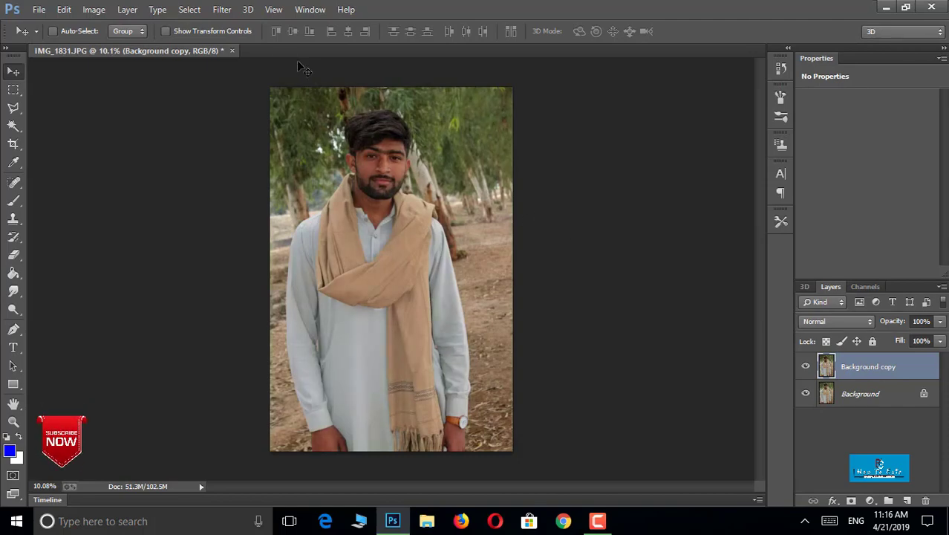
- Open the Background copy layer in Liquify and set up the Forward Warp tool with brush size 824 over the man's head
click(229, 11)
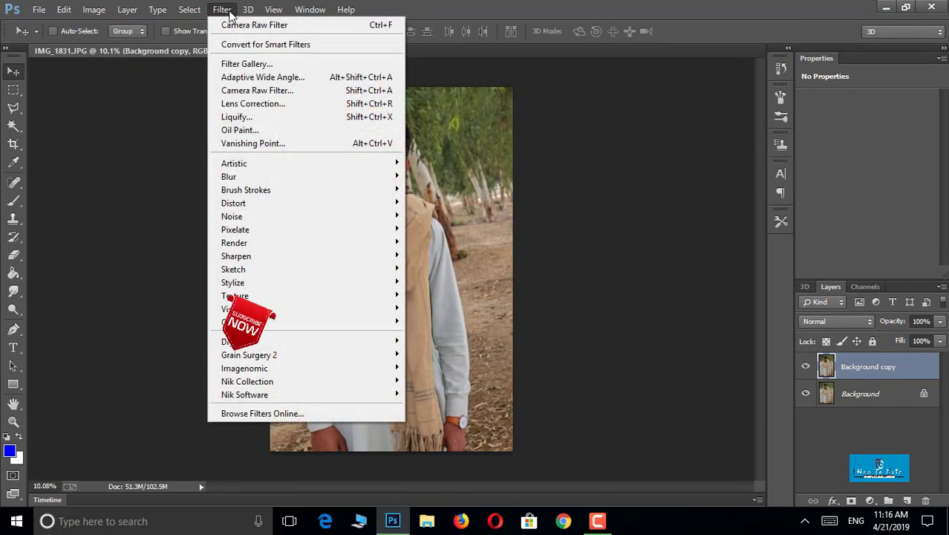
click(251, 118)
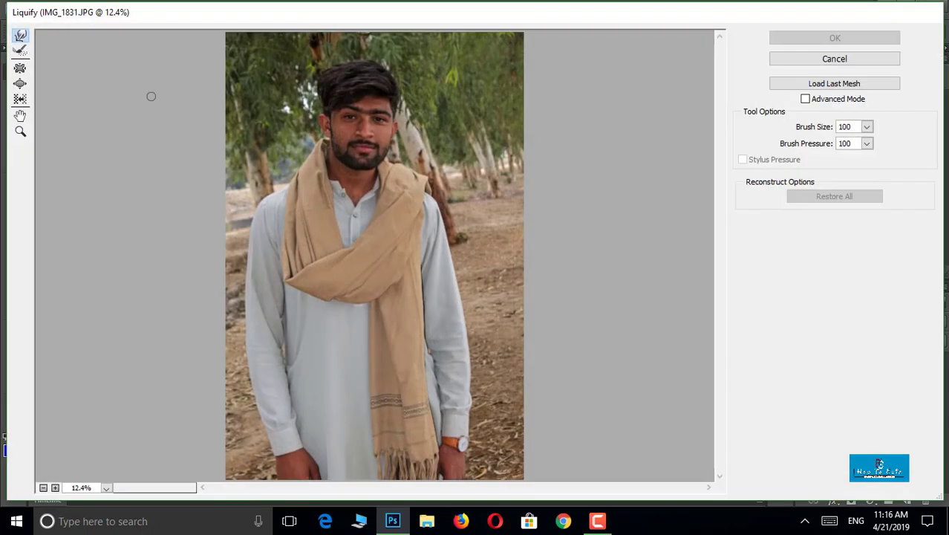
click(21, 132)
click(349, 79)
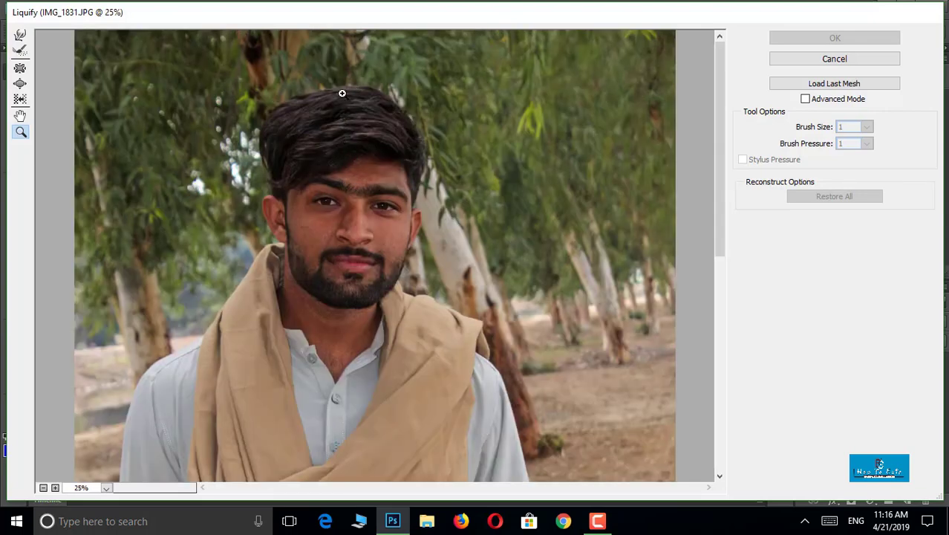
click(339, 80)
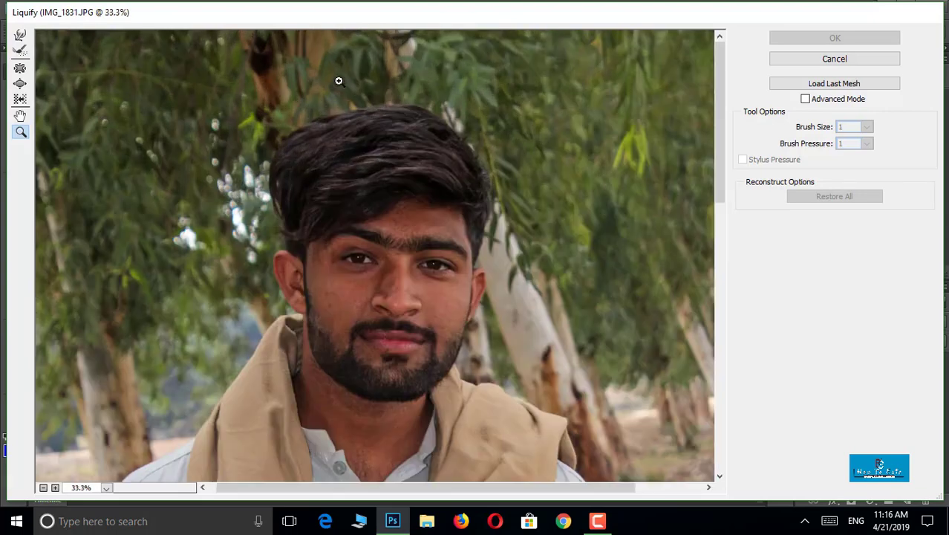
click(20, 35)
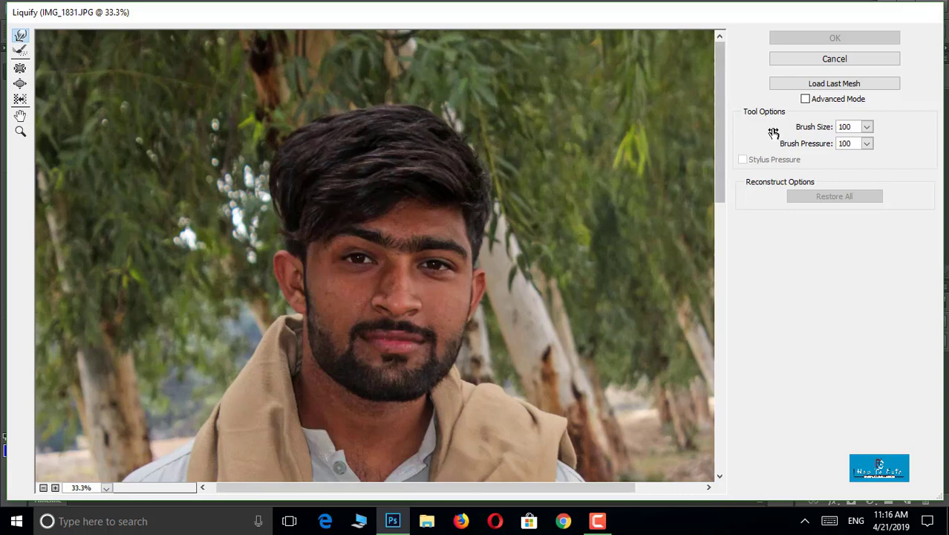
click(866, 127)
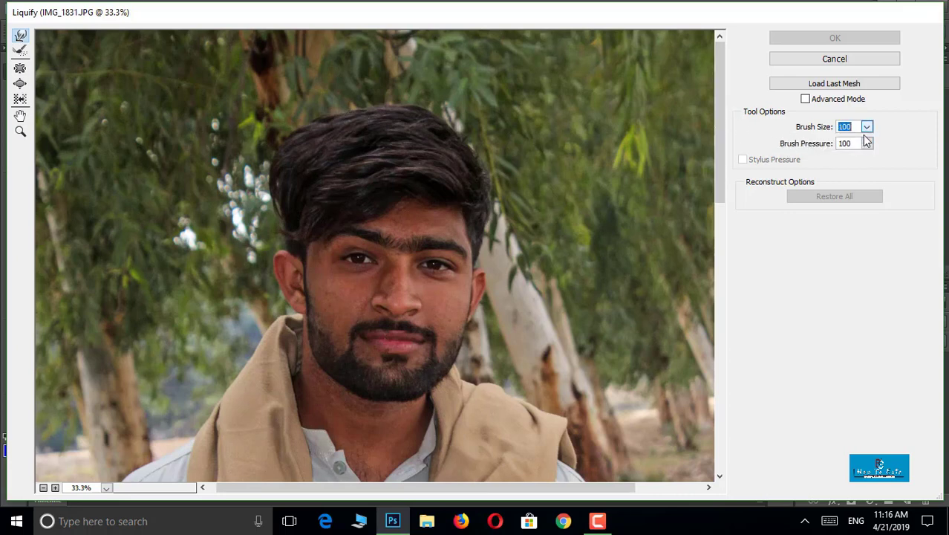
click(866, 127)
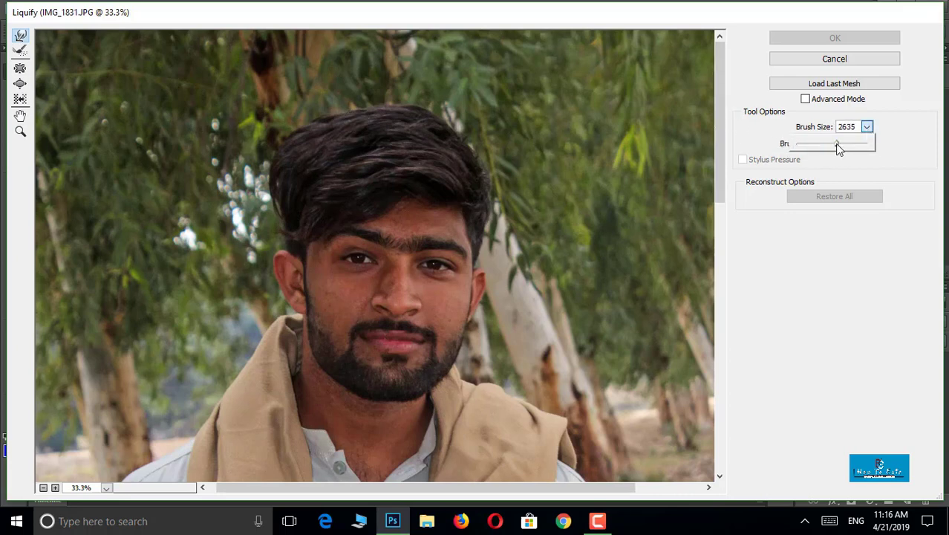
drag(813, 141, 831, 149)
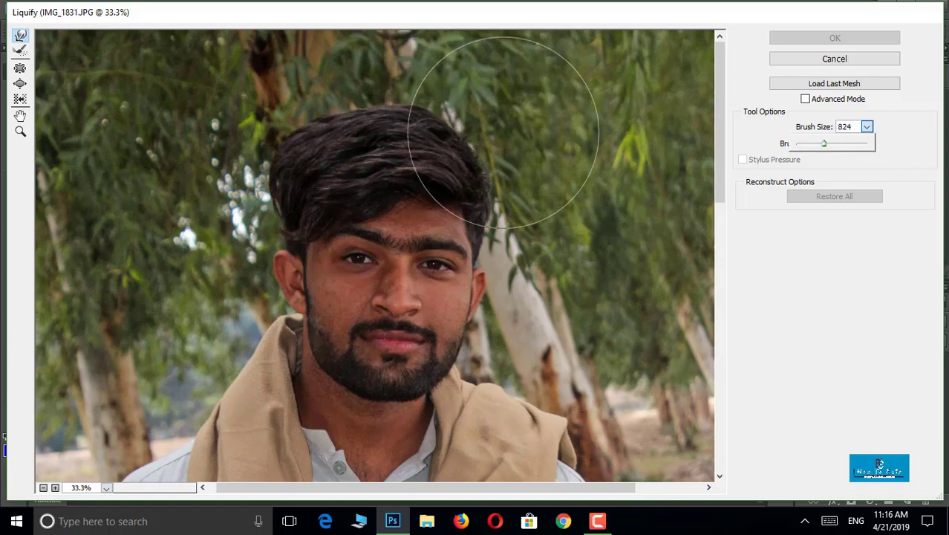
- Try pushing the top of the hair outward at brush pressure 100 and again at 54, undoing each stroke
drag(431, 87, 439, 84)
key(ctrl+z)
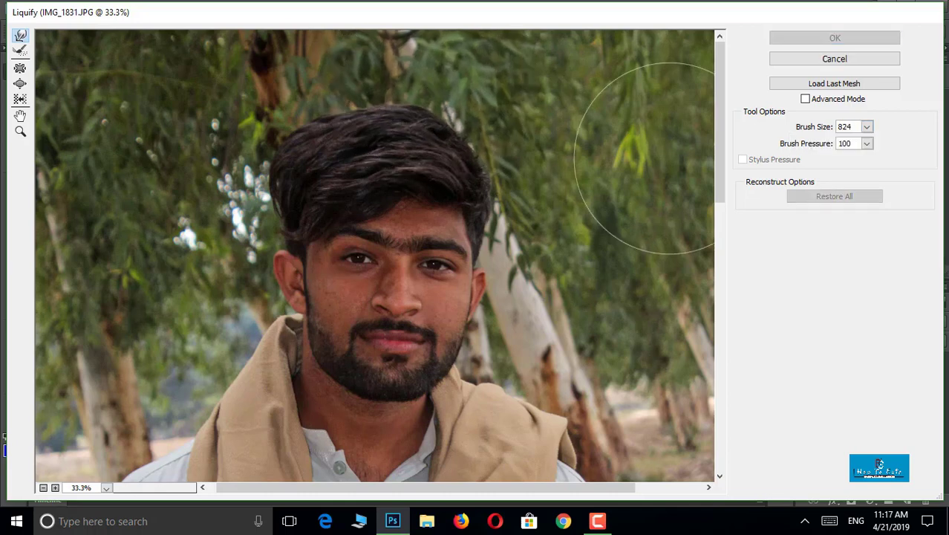
click(867, 143)
drag(865, 160, 836, 160)
drag(444, 90, 442, 85)
key(ctrl+z)
- Set the brush pressure to 29 and push the top edge of the hair slightly upward
click(867, 143)
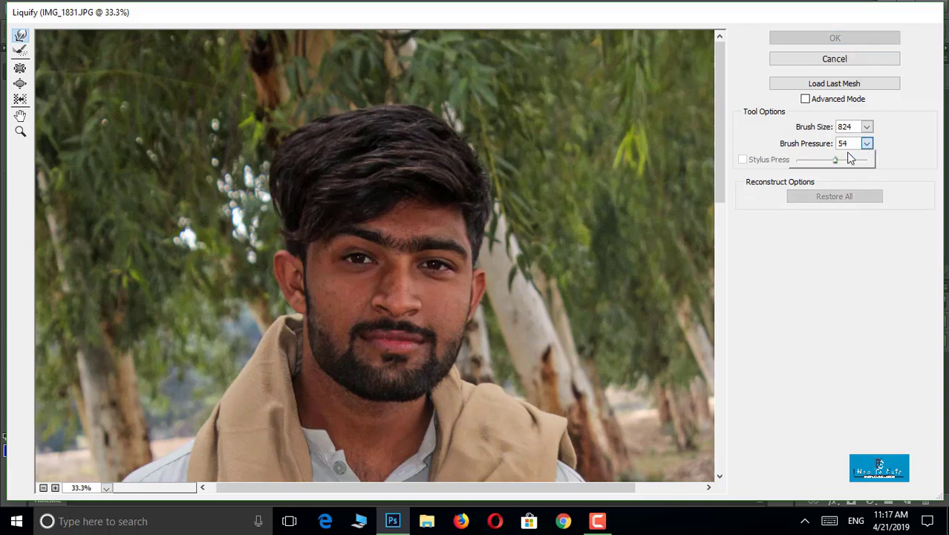
click(819, 162)
click(413, 96)
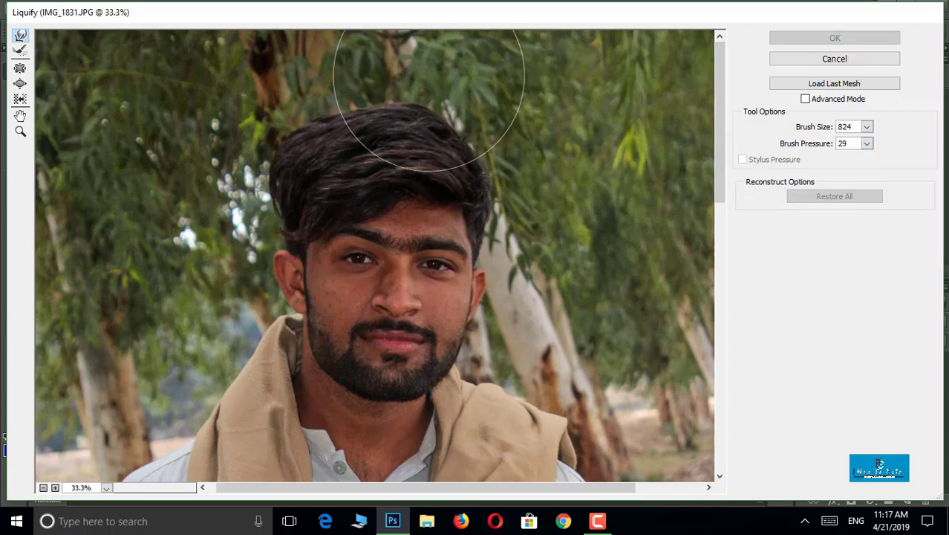
drag(412, 96, 471, 109)
- Set the brush size to 540, reshape the top and sides of the hair for more volume, and apply Liquify
click(867, 127)
drag(842, 143, 821, 143)
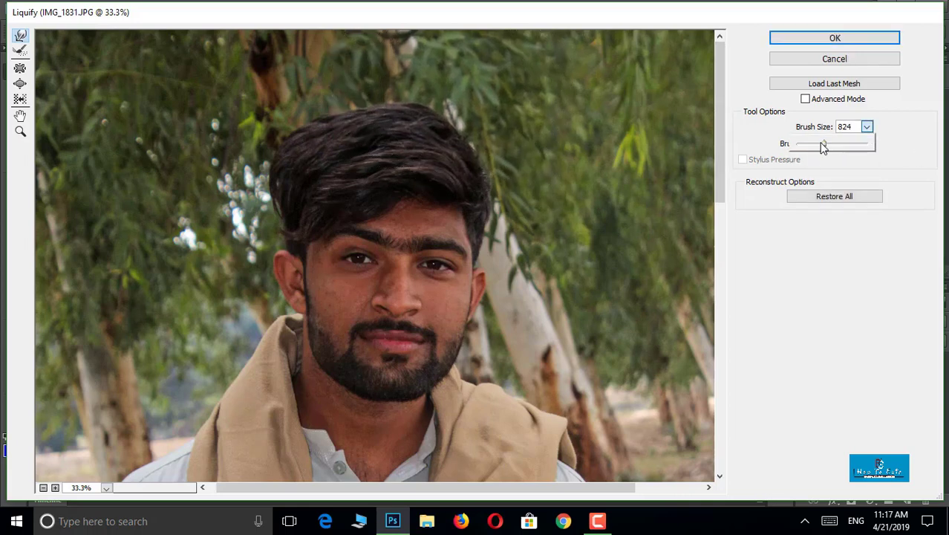
click(495, 116)
drag(494, 117, 466, 127)
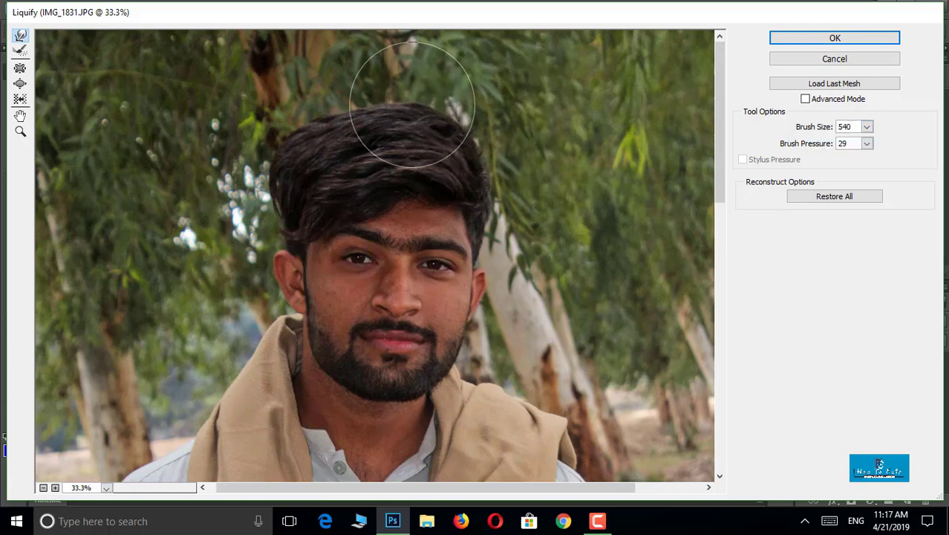
mouse_move(413, 107)
mouse_down()
mouse_move(403, 96)
mouse_move(331, 93)
mouse_up()
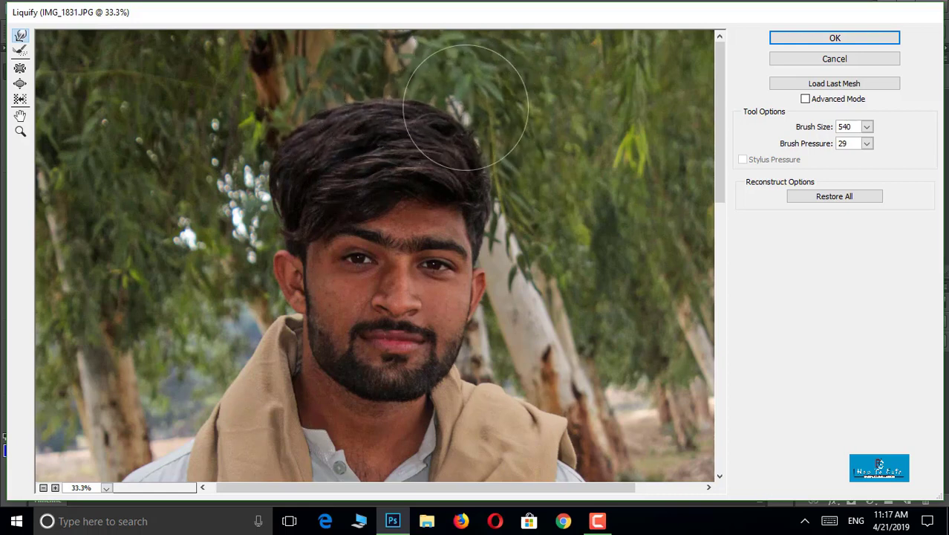
click(844, 39)
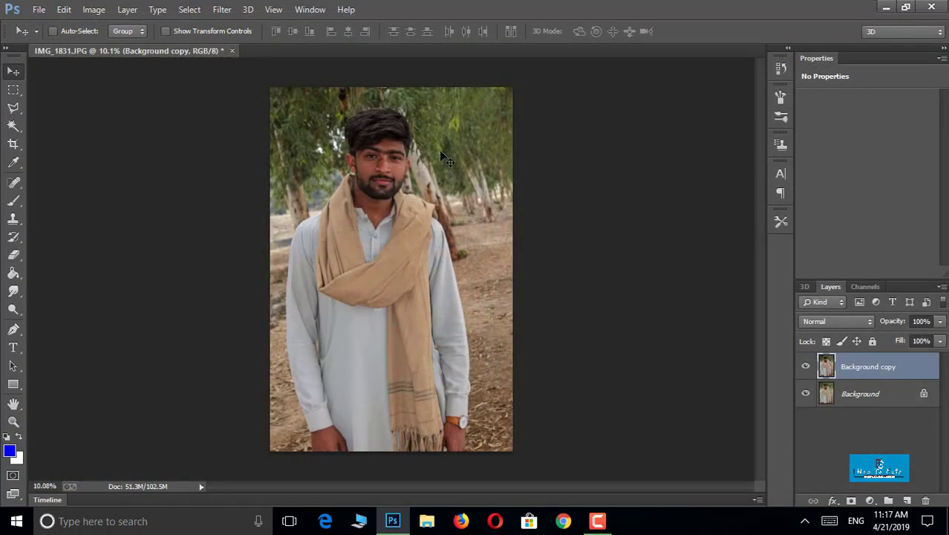
- Add a Color Lookup adjustment layer using the 2Strip.look 3D LUT and merge it into the Background copy layer
scroll(413, 135, down, 1)
scroll(413, 134, up, 2)
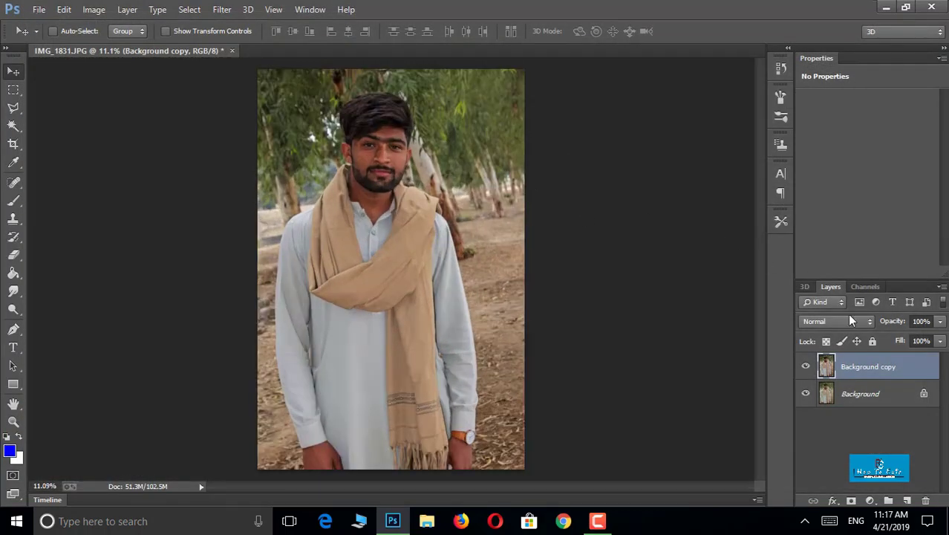
click(871, 500)
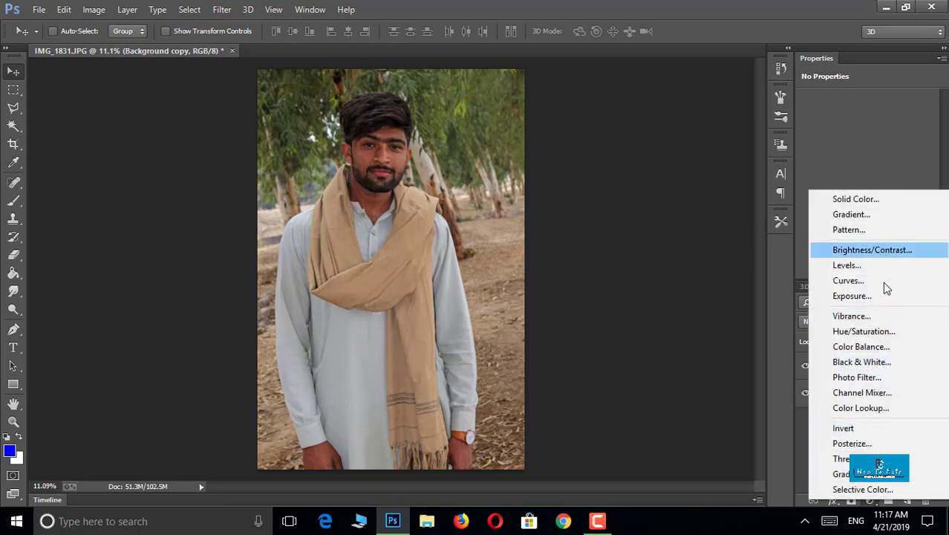
click(876, 410)
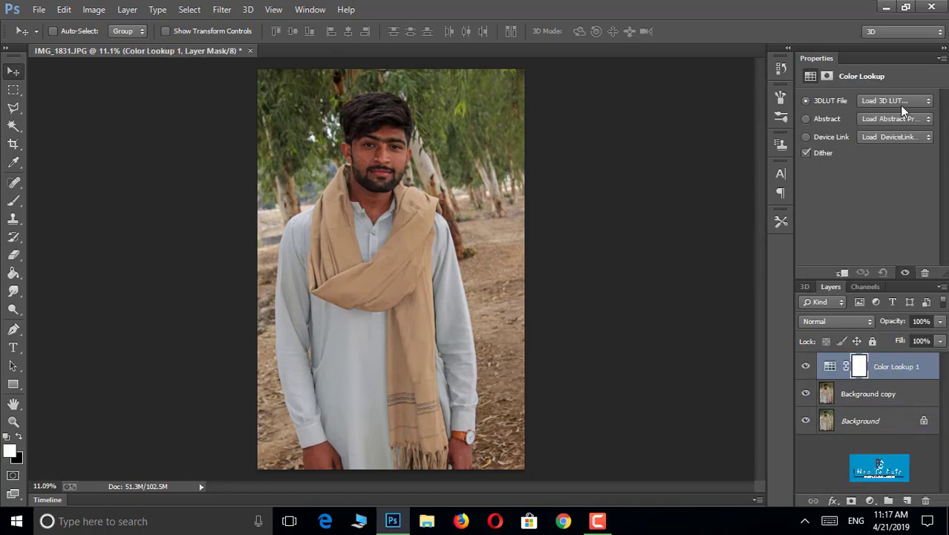
click(899, 104)
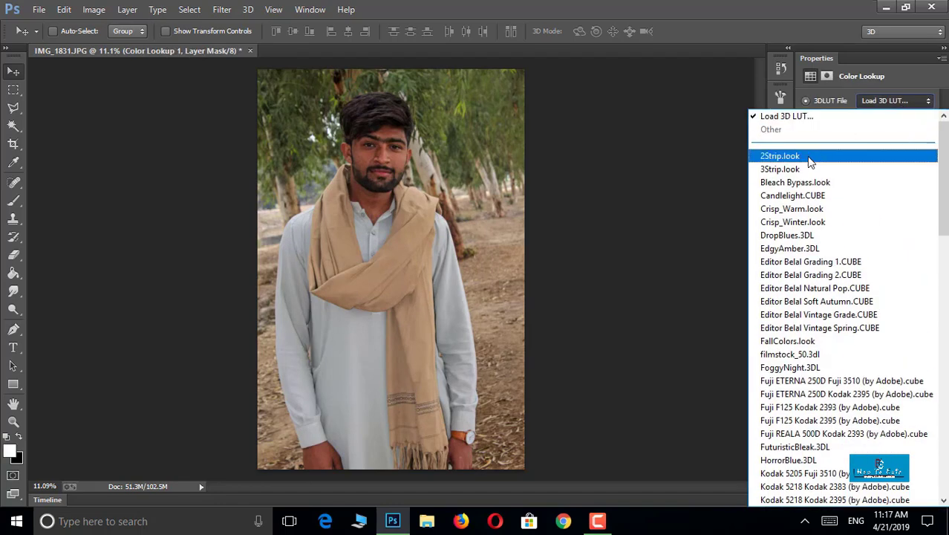
click(811, 157)
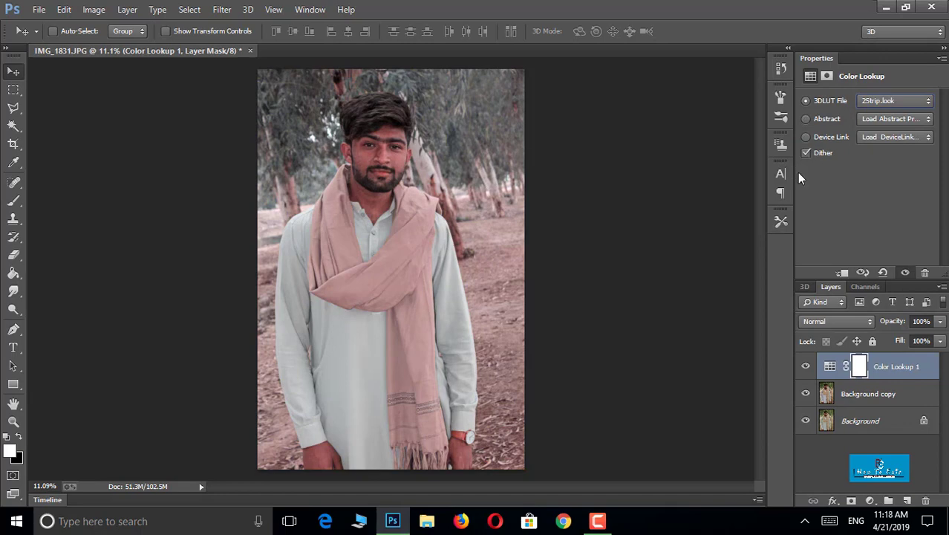
click(882, 370)
key(ctrl+e)
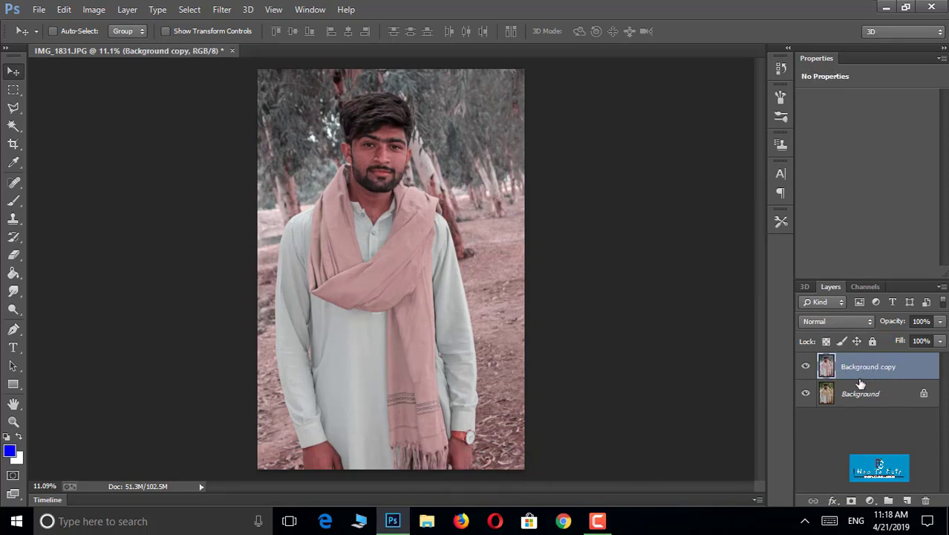
- In a new Camera Raw filter's Camera Calibration, set Red Primary hue to +1, Green Primary hue to +68 and Green Primary saturation to +100
click(235, 15)
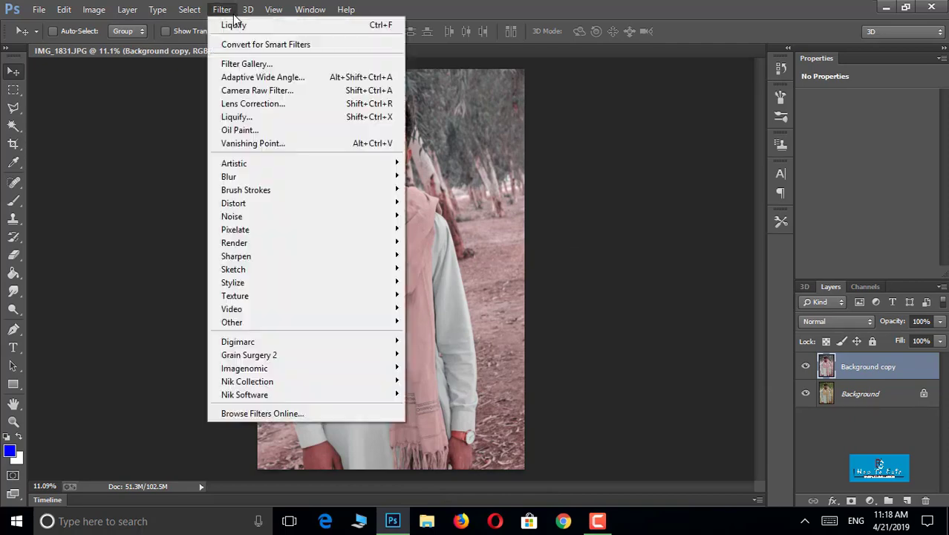
click(267, 92)
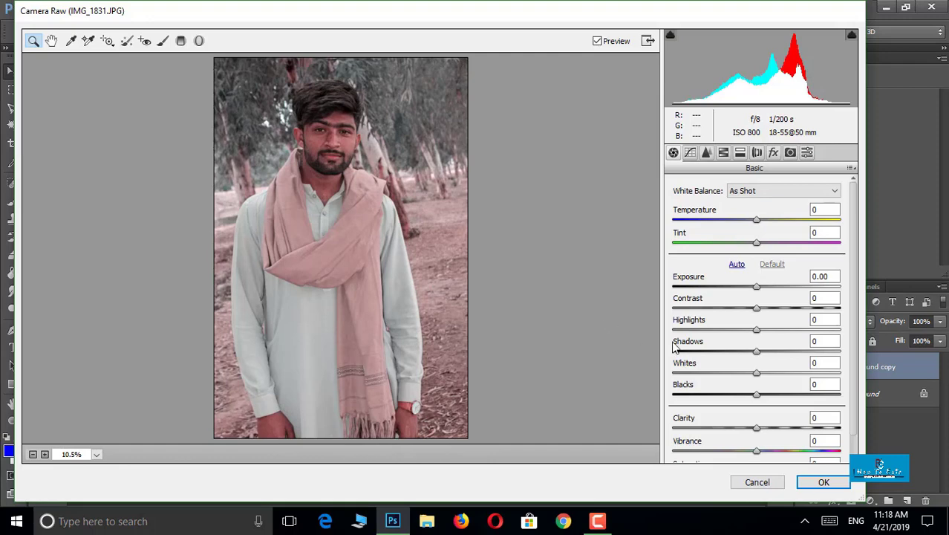
click(790, 152)
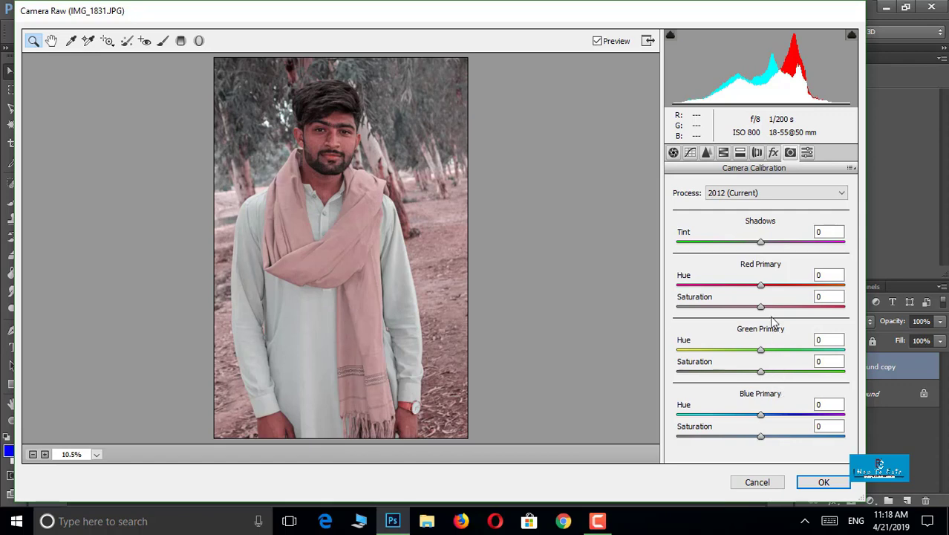
mouse_move(762, 288)
mouse_down()
mouse_move(724, 290)
mouse_move(797, 290)
mouse_move(763, 288)
mouse_up()
click(761, 351)
drag(761, 349, 817, 353)
drag(760, 371, 865, 370)
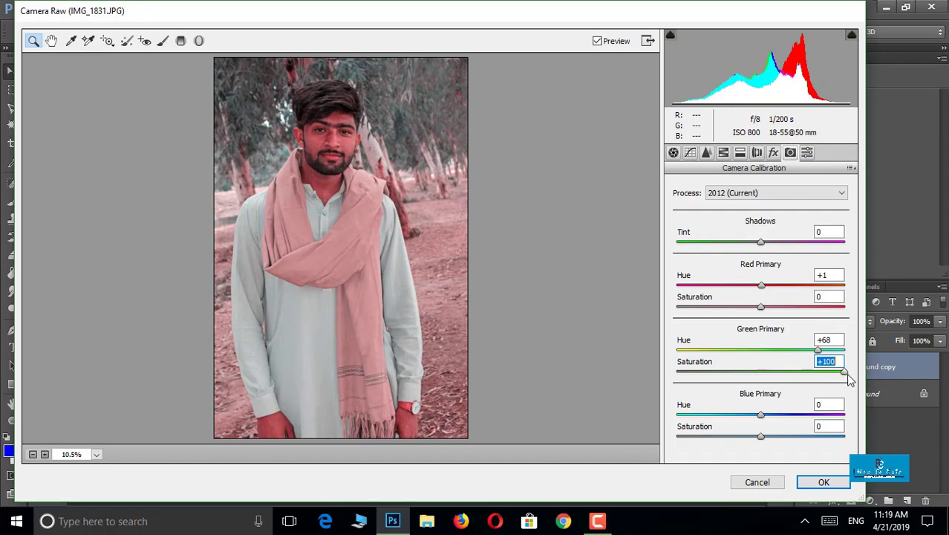
- Set the Blue Primary hue to -57 and saturation to +84, the Shadows tint to +14 and the Red Primary saturation to -78
drag(780, 414, 714, 422)
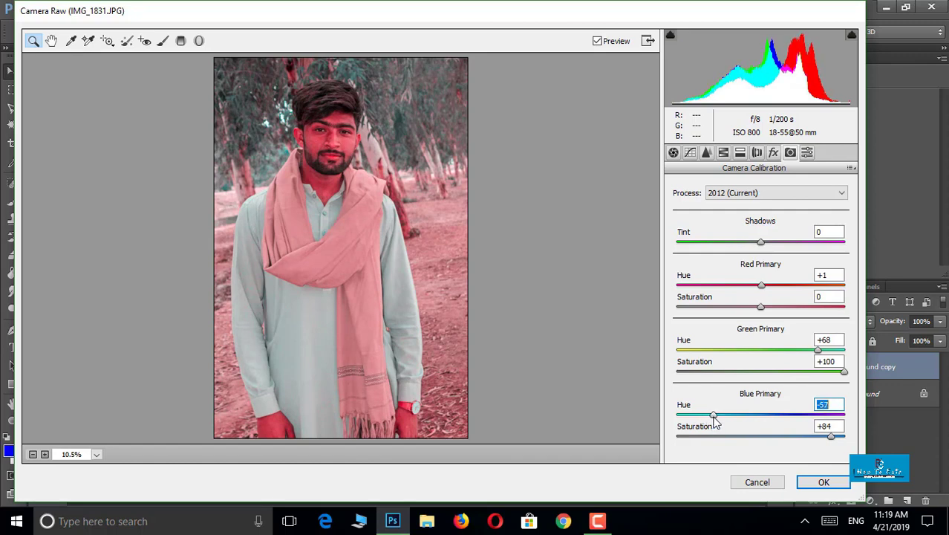
drag(756, 243, 774, 253)
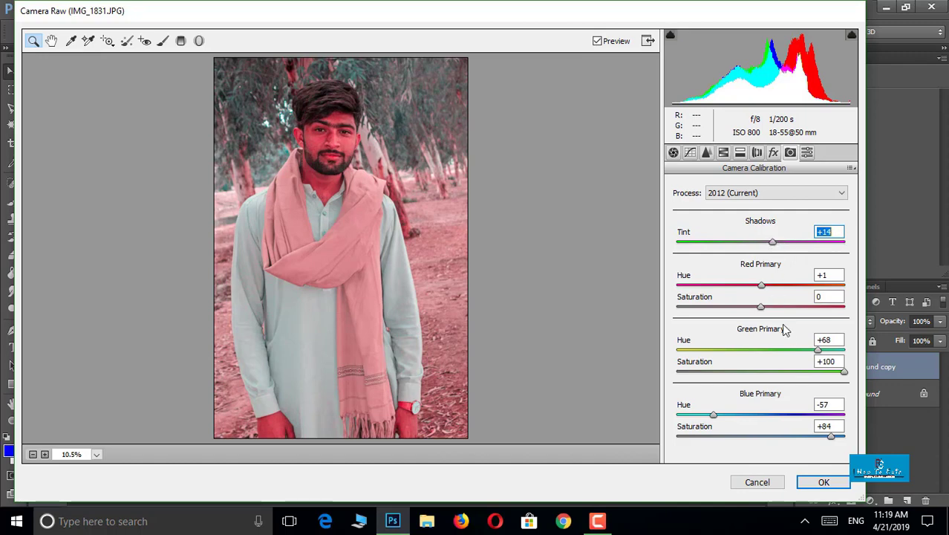
drag(763, 312, 696, 316)
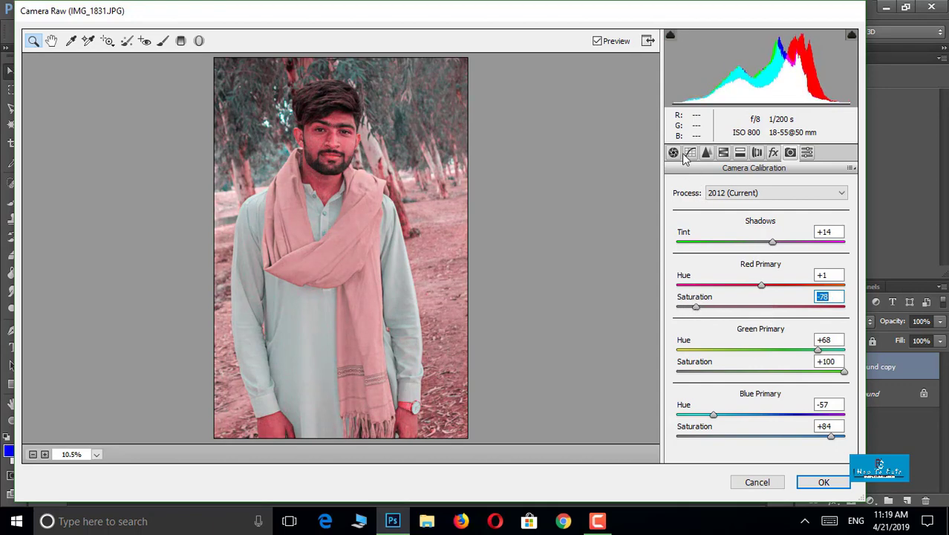
- In the Basic adjustments, set Vibrance to +42, Clarity to +17, Blacks to -12, Whites to -17, Shadows to -19 and Highlights to -59
click(672, 152)
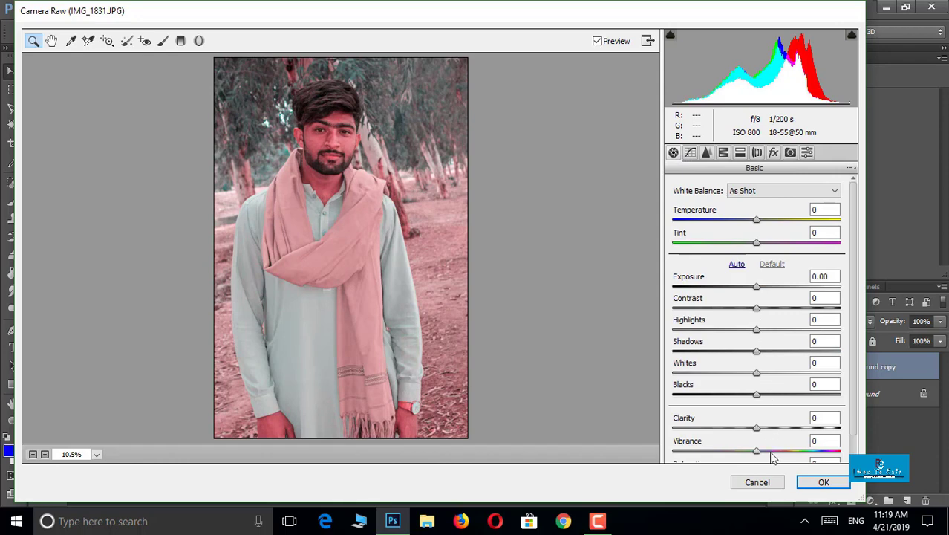
drag(769, 450, 740, 379)
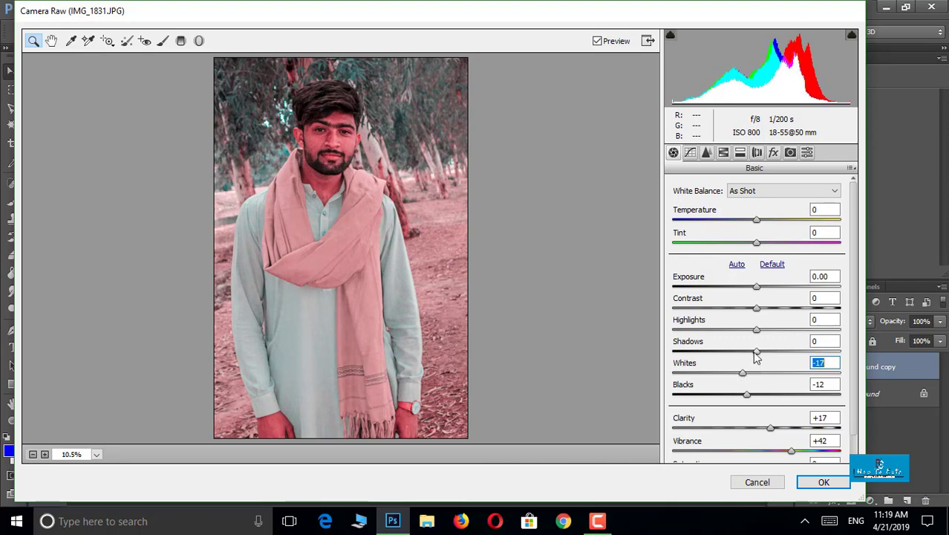
drag(756, 356, 707, 331)
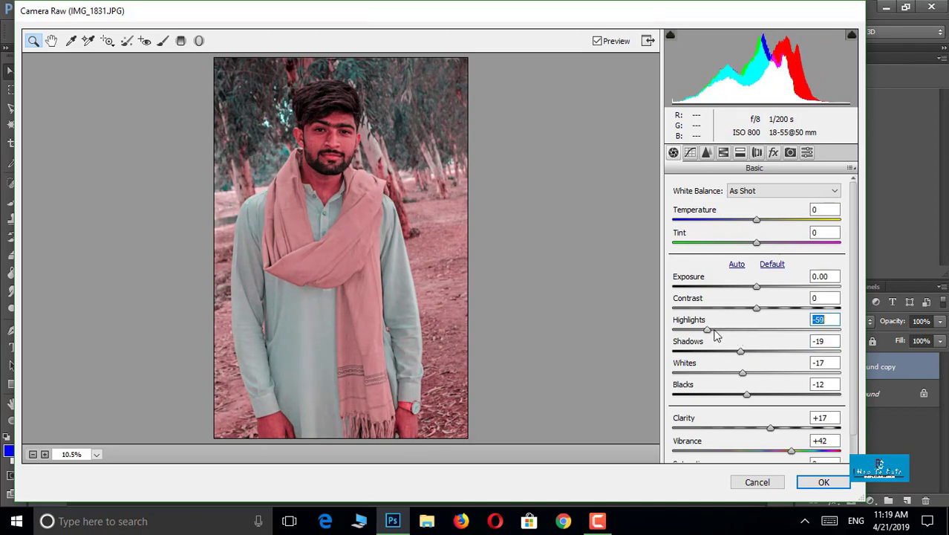
mouse_move(756, 309)
mouse_down()
mouse_move(771, 309)
mouse_move(756, 314)
mouse_up()
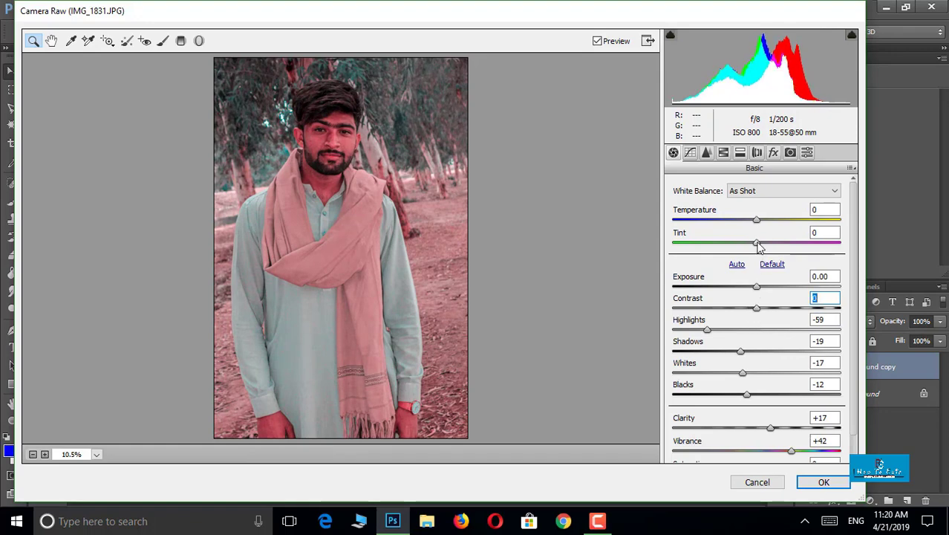
- Set Tint to -13 and Temperature to -8, add a post-crop vignette with amount -13, and apply the Camera Raw filter
mouse_move(756, 243)
mouse_down()
mouse_move(732, 247)
mouse_move(747, 247)
mouse_move(751, 225)
mouse_up()
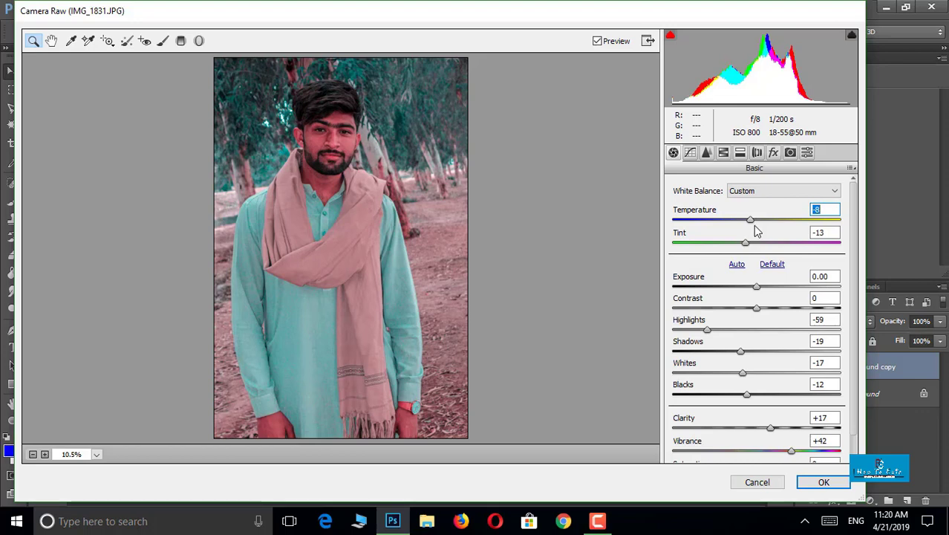
click(773, 152)
drag(759, 334, 750, 335)
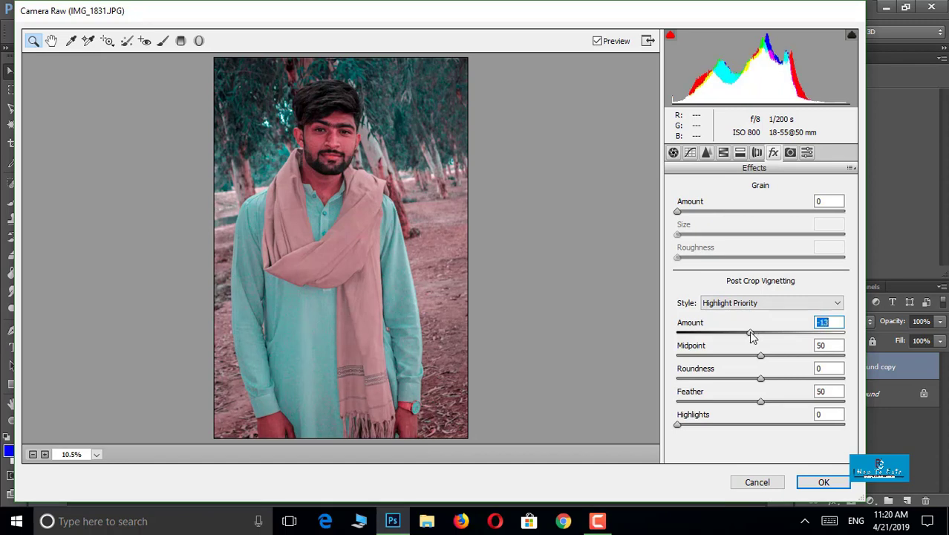
click(822, 482)
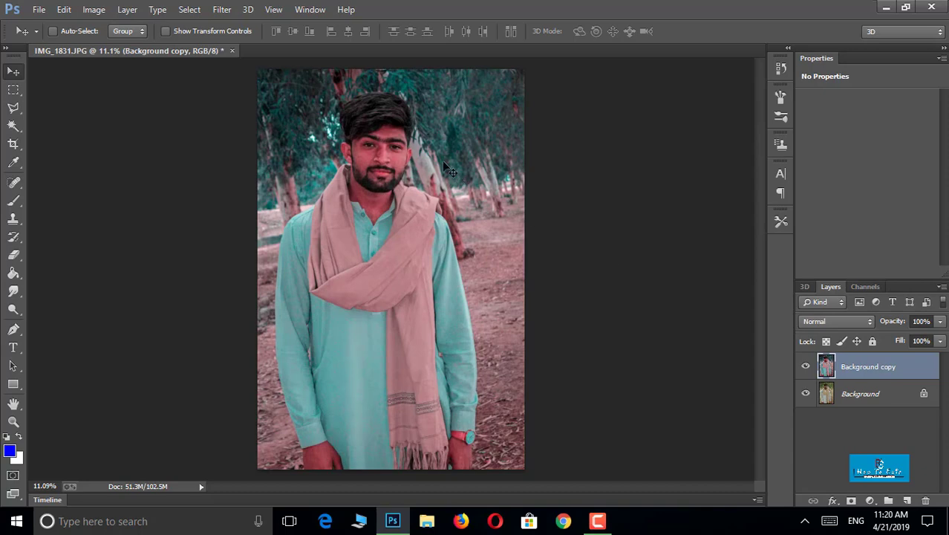
- Compare the graded face with the original by hiding and reshowing the Background copy layer
scroll(376, 135, up, 5)
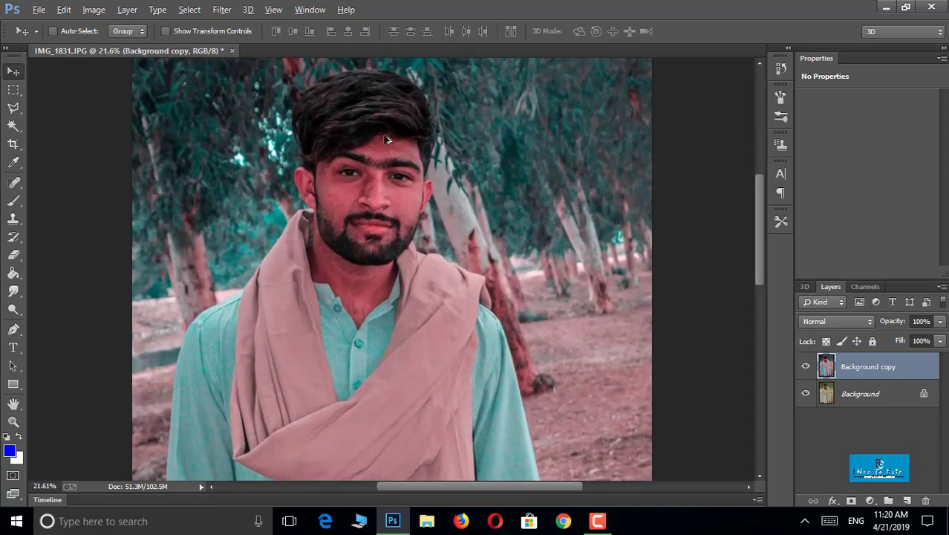
scroll(405, 118, up, 2)
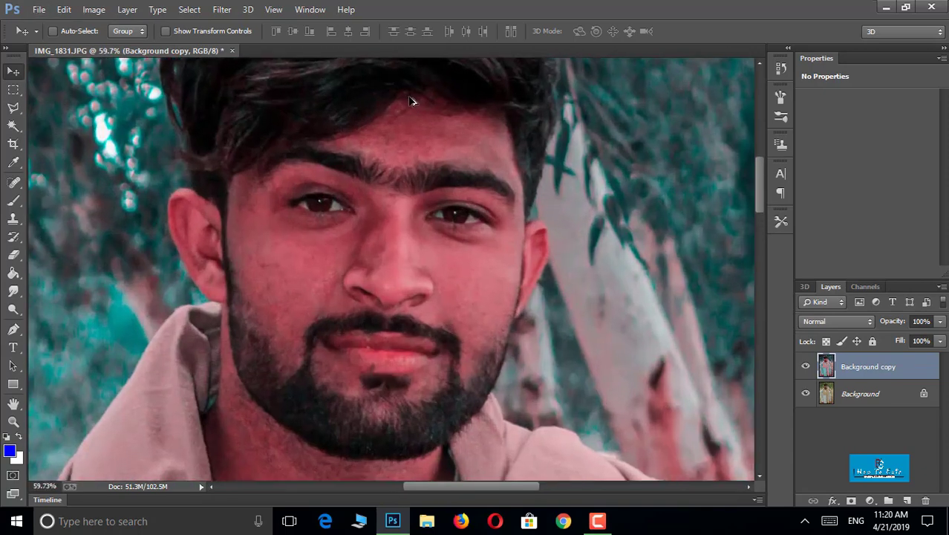
scroll(405, 136, up, 1)
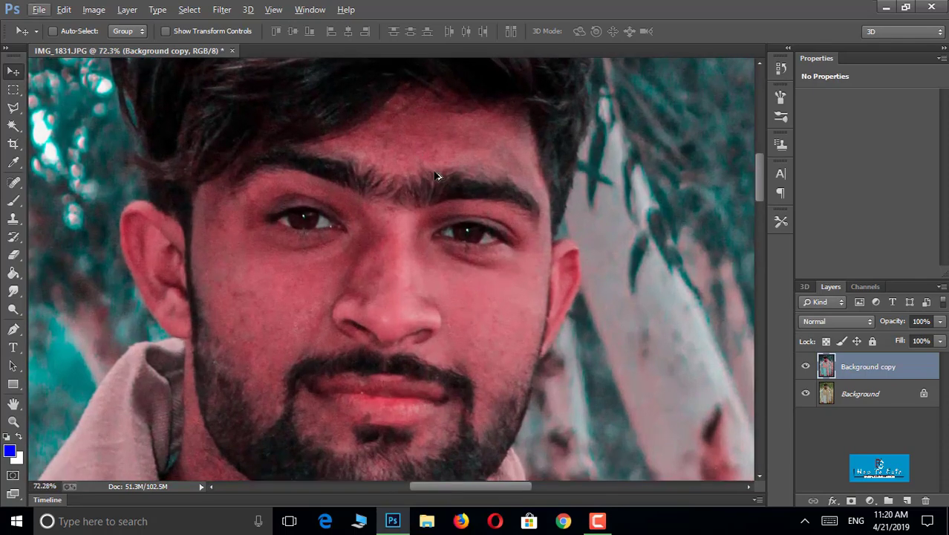
click(805, 366)
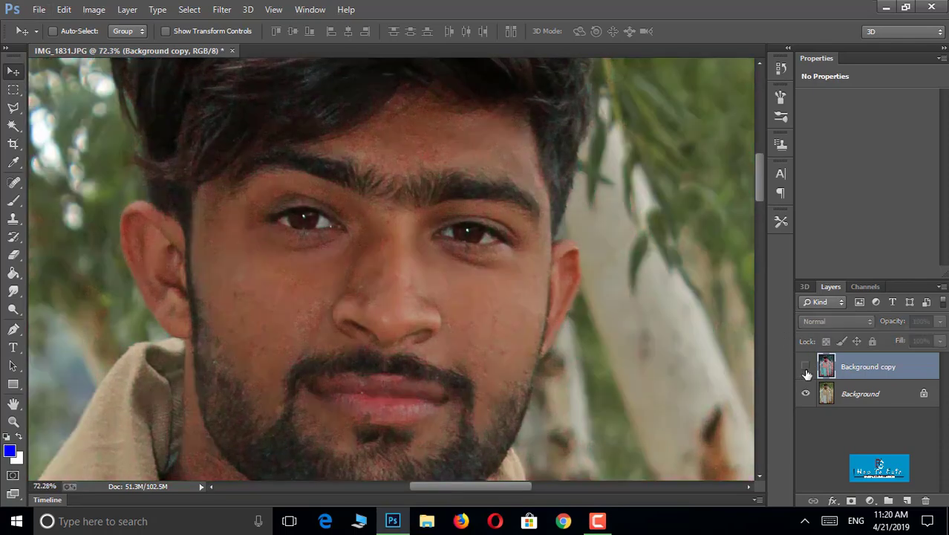
click(806, 370)
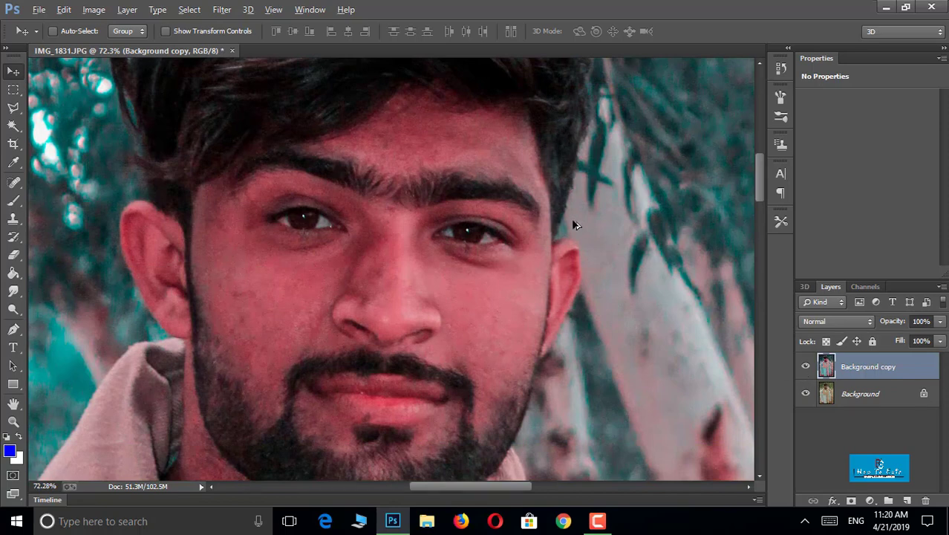
scroll(455, 177, up, 1)
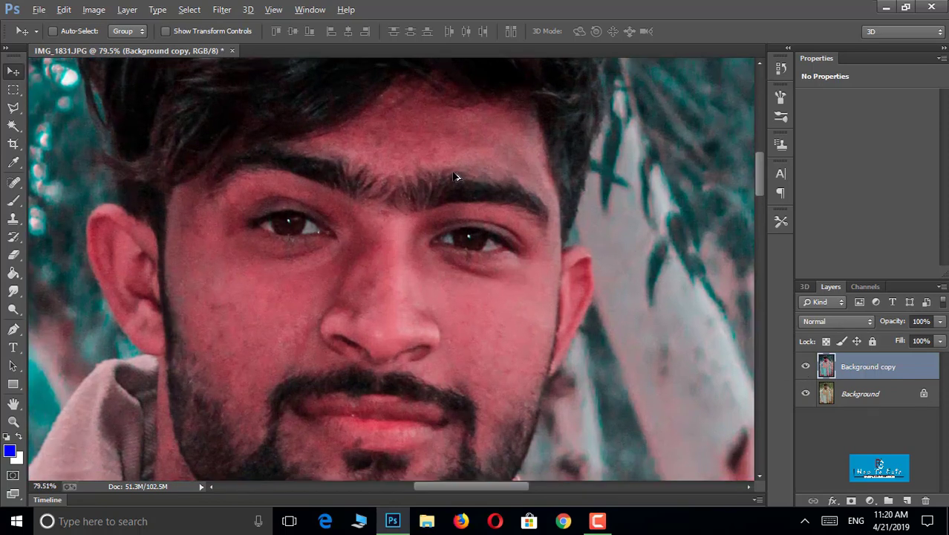
- With the Mixer Brush, sample the forehead's skin color and smooth the main forehead area at brush size 80
click(13, 202)
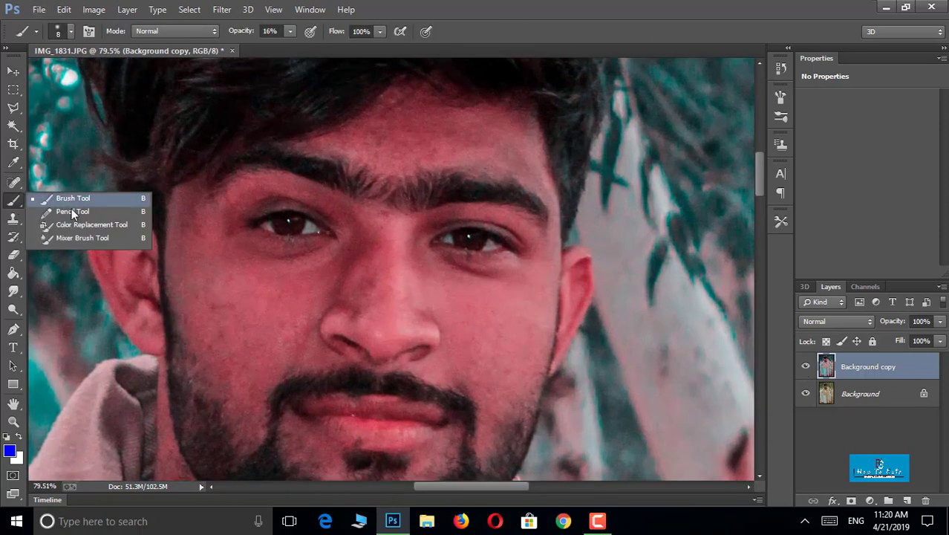
click(82, 237)
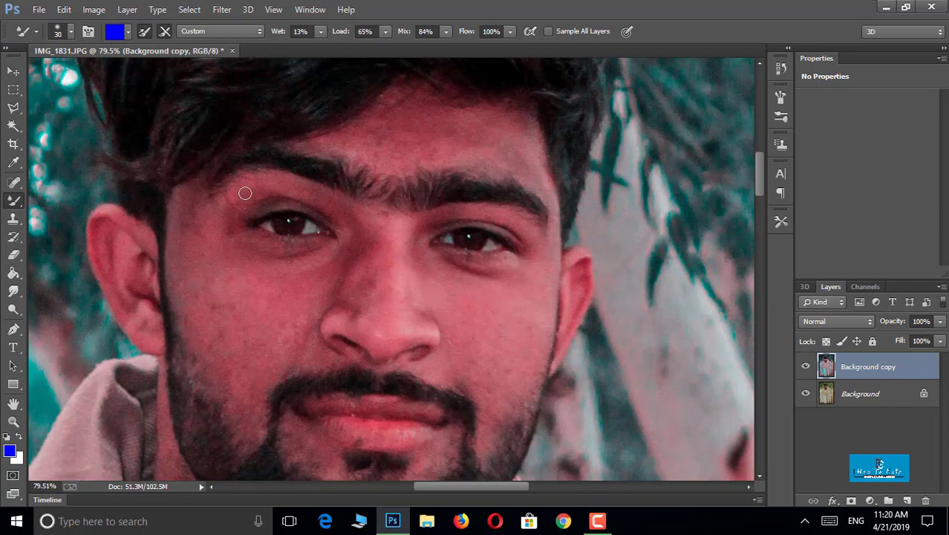
alt+click(435, 125)
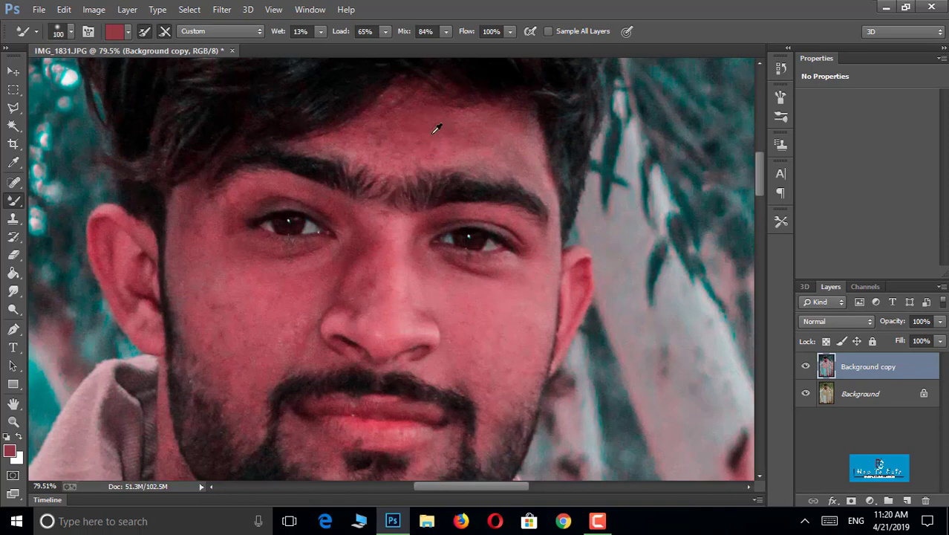
scroll(435, 126, up, 3)
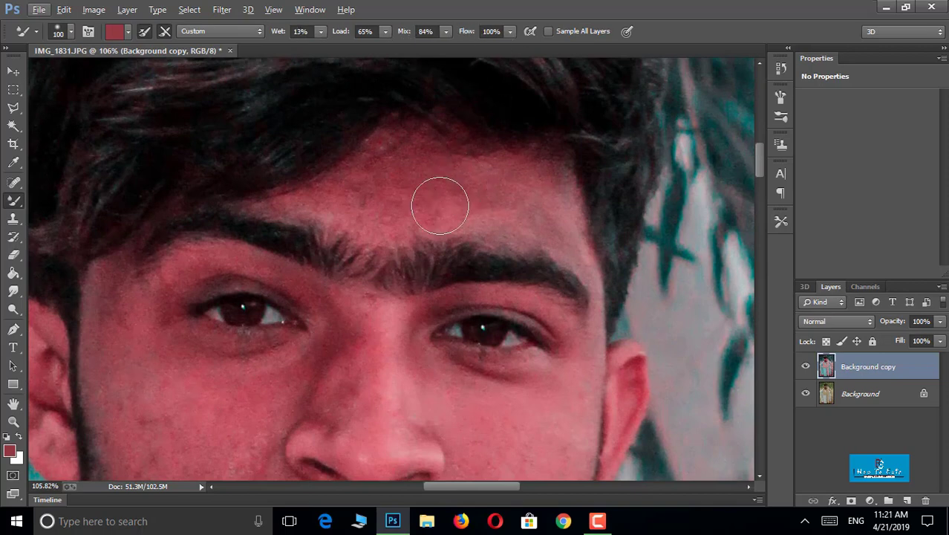
scroll(451, 196, up, 2)
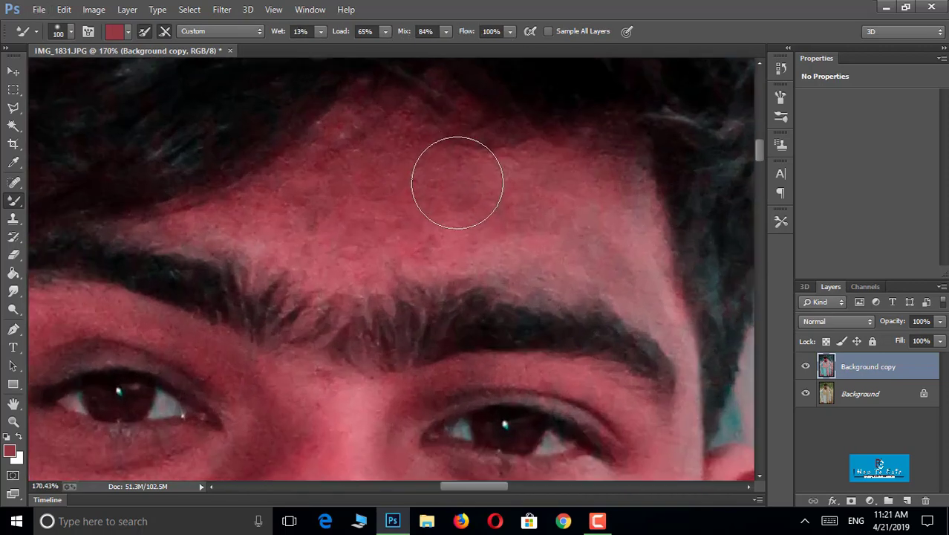
key(bracketleft)
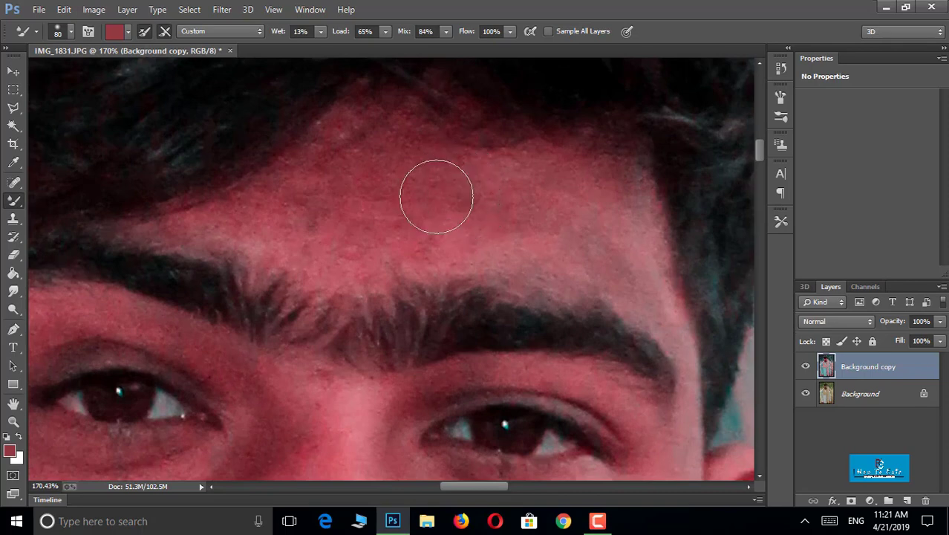
mouse_move(475, 197)
mouse_down()
mouse_move(413, 192)
mouse_move(469, 177)
mouse_move(438, 157)
mouse_move(423, 159)
mouse_move(466, 163)
mouse_move(425, 137)
mouse_move(355, 172)
mouse_move(363, 130)
mouse_move(385, 119)
mouse_move(321, 196)
mouse_move(359, 231)
mouse_move(382, 231)
mouse_move(375, 247)
mouse_move(346, 254)
mouse_move(303, 197)
mouse_move(244, 227)
mouse_move(296, 238)
mouse_move(478, 235)
mouse_move(512, 246)
mouse_move(415, 248)
mouse_move(357, 271)
mouse_move(503, 248)
mouse_move(620, 207)
mouse_move(505, 162)
mouse_move(478, 177)
mouse_move(584, 152)
mouse_move(377, 123)
mouse_up()
- Reduce the Mixer Brush to 50 and 45 and smooth the forehead's edges along the hairline and above the eyebrows
key(bracketleft)
key(bracketleft)
key(bracketleft)
key(bracketleft)
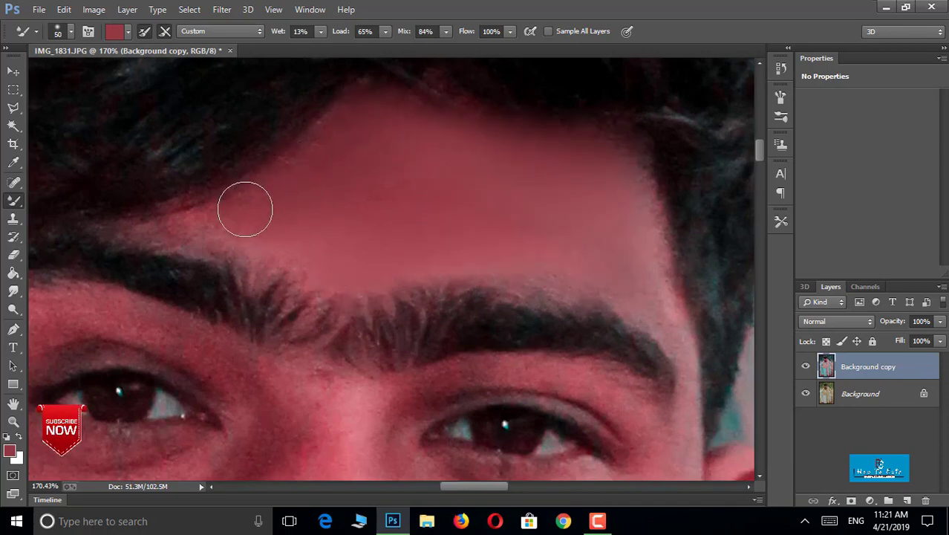
mouse_move(184, 220)
mouse_down()
mouse_move(214, 236)
mouse_move(303, 157)
mouse_move(618, 146)
mouse_move(673, 313)
mouse_move(585, 276)
mouse_up()
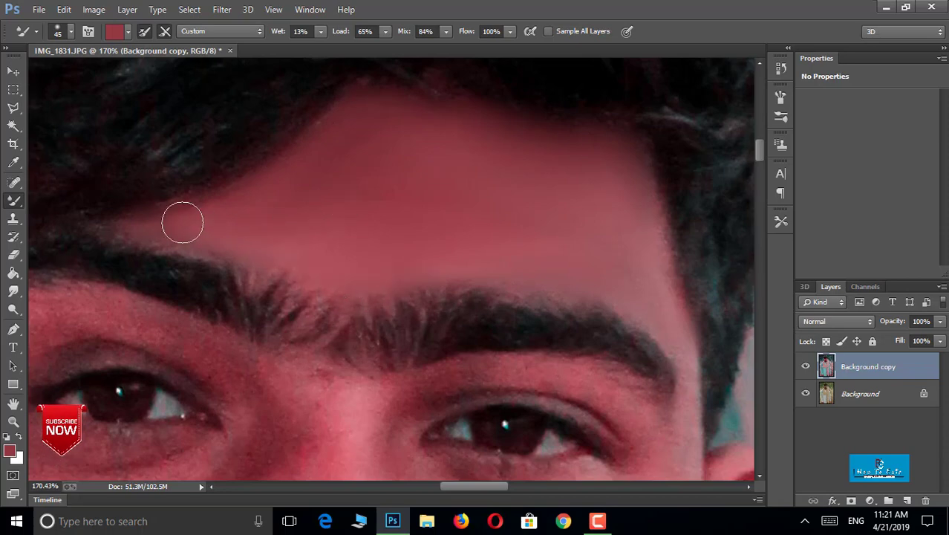
- Set the Mixer Brush size to 60 and smooth the cheek on the image's right side, from below the eye to the mustache
mouse_move(414, 407)
mouse_down()
mouse_move(437, 222)
mouse_move(415, 204)
mouse_up()
scroll(417, 206, down, 8)
scroll(516, 275, up, 10)
key(bracketright)
key(bracketright)
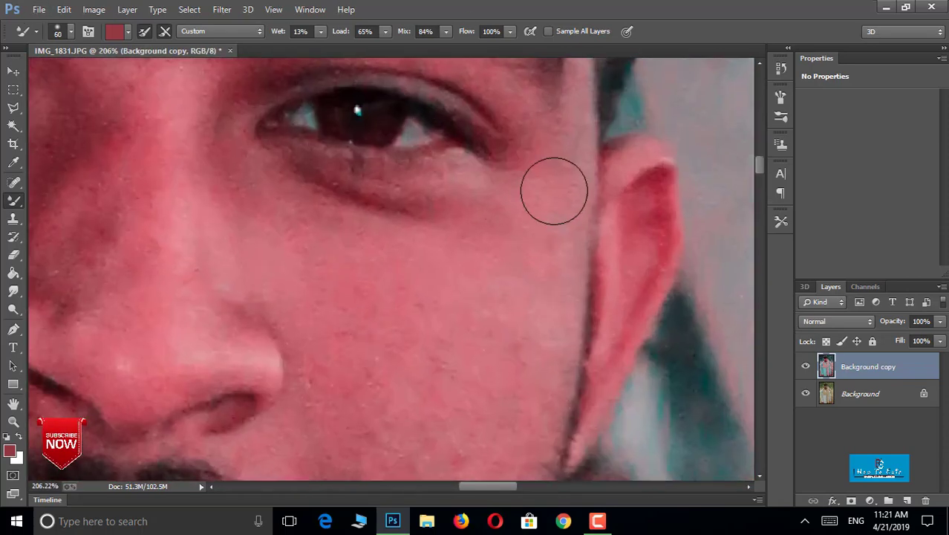
scroll(549, 193, down, 3)
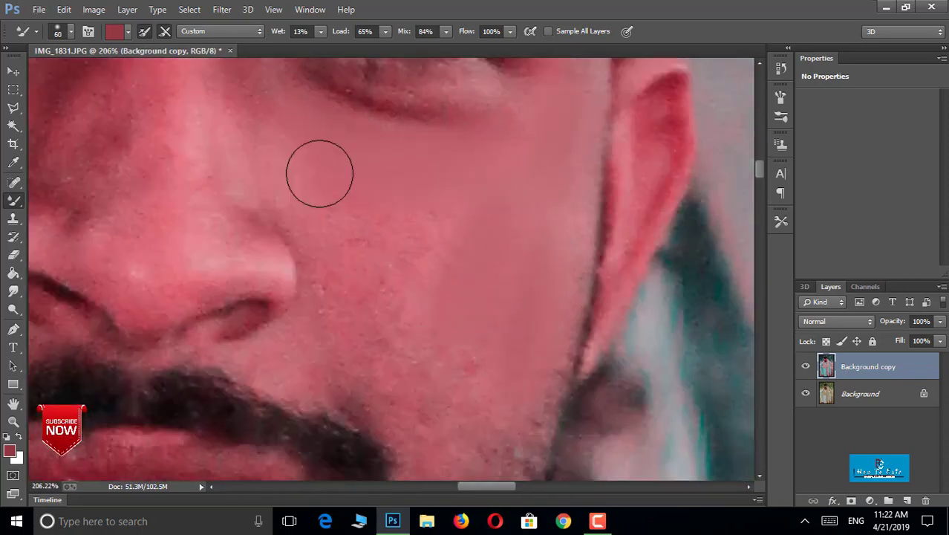
scroll(514, 249, down, 5)
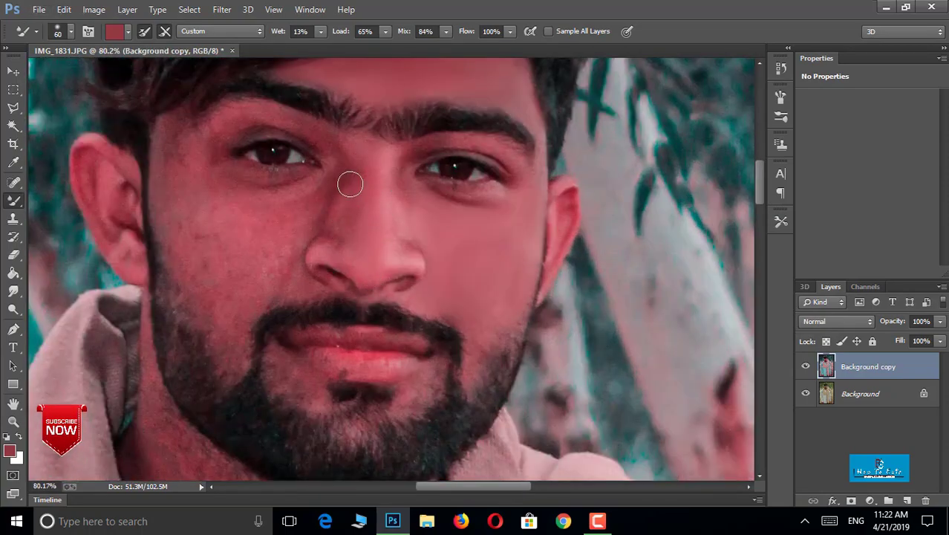
- Smooth the skin around the eye on the image's right side and the lower cheek down to the beard
scroll(501, 190, up, 3)
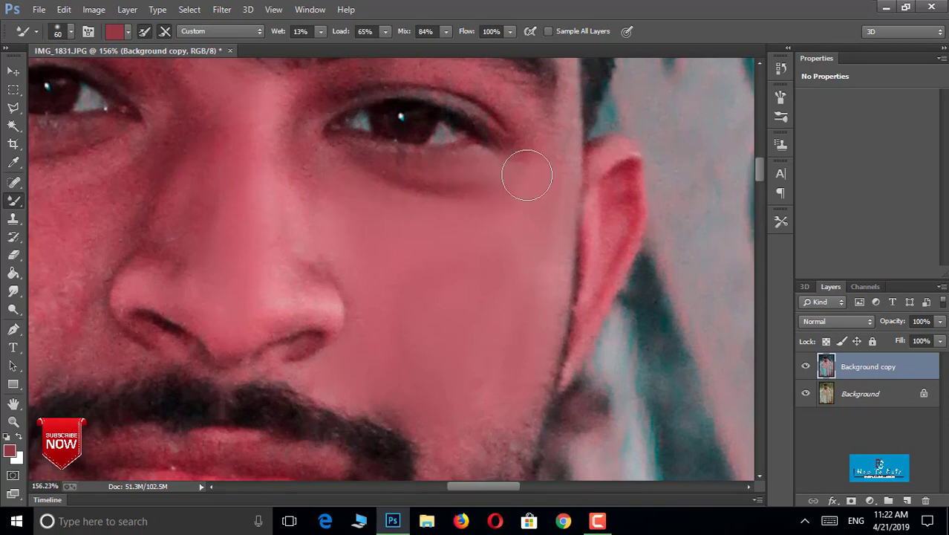
scroll(527, 176, up, 2)
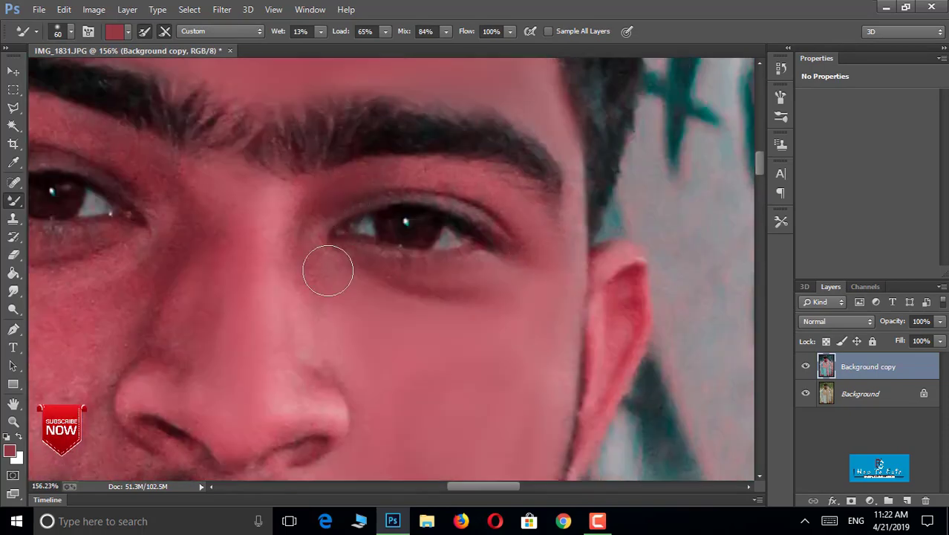
drag(557, 231, 482, 201)
drag(391, 475, 482, 203)
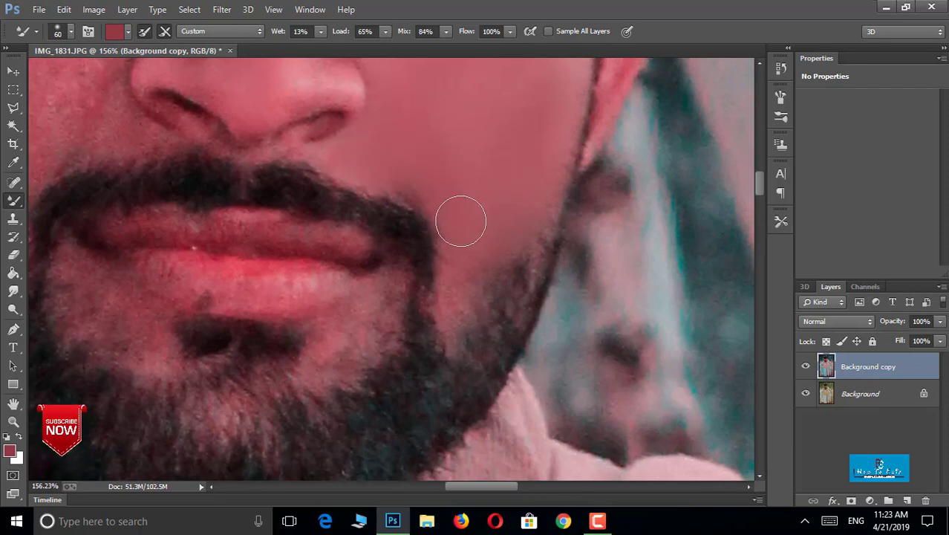
- Reduce the Mixer Brush size to 40 and smooth the bare skin patches on both sides below the lips
drag(527, 232, 653, 279)
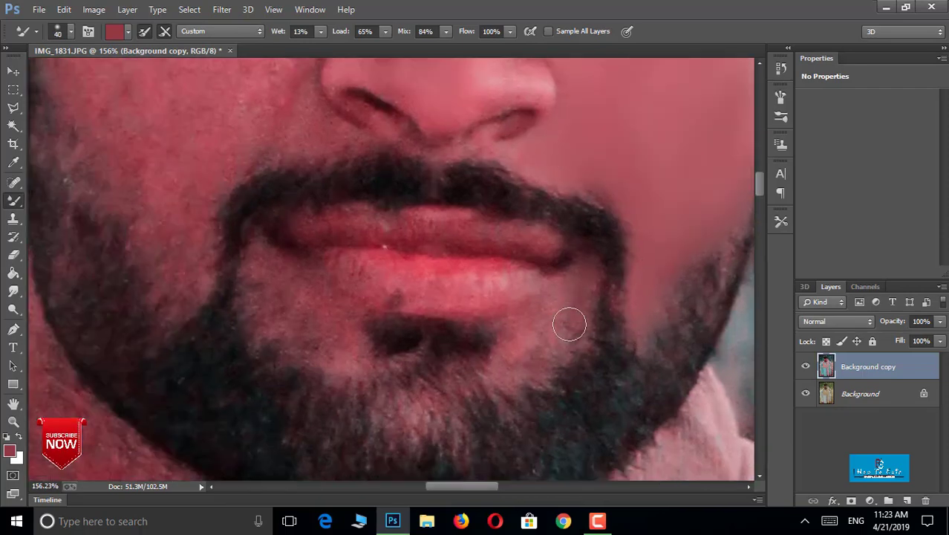
scroll(470, 361, left, 2)
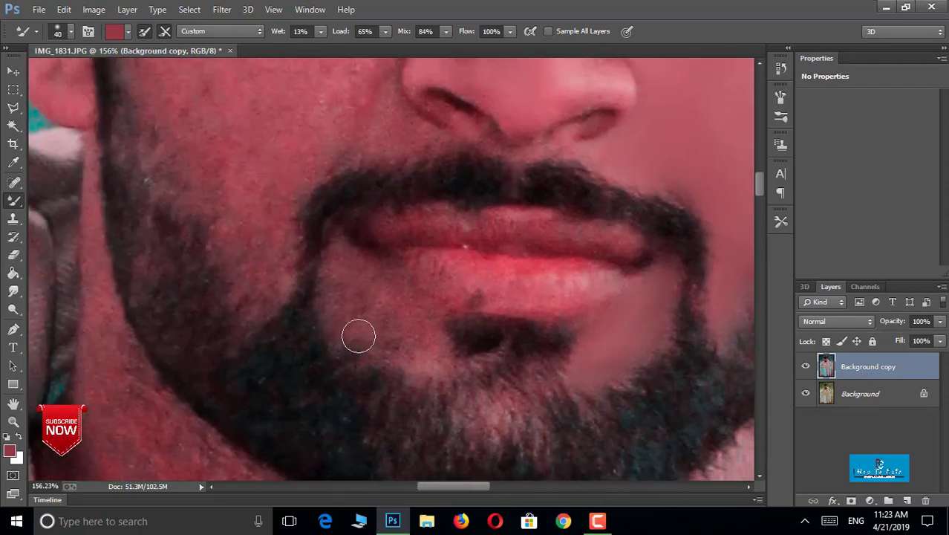
scroll(364, 238, down, 4)
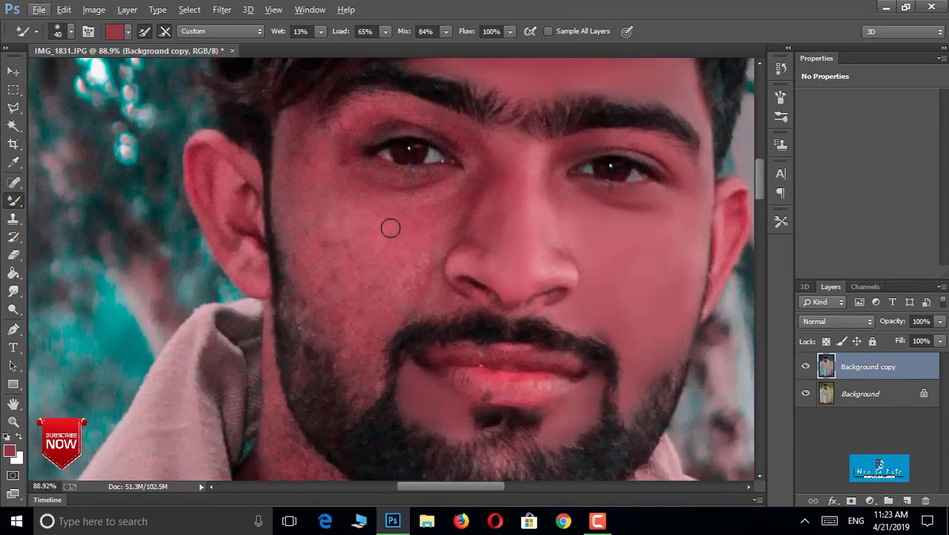
- Set the Mixer Brush size to 70 and smooth the temple, under-eye area and cheek on the image's left side
scroll(383, 193, up, 5)
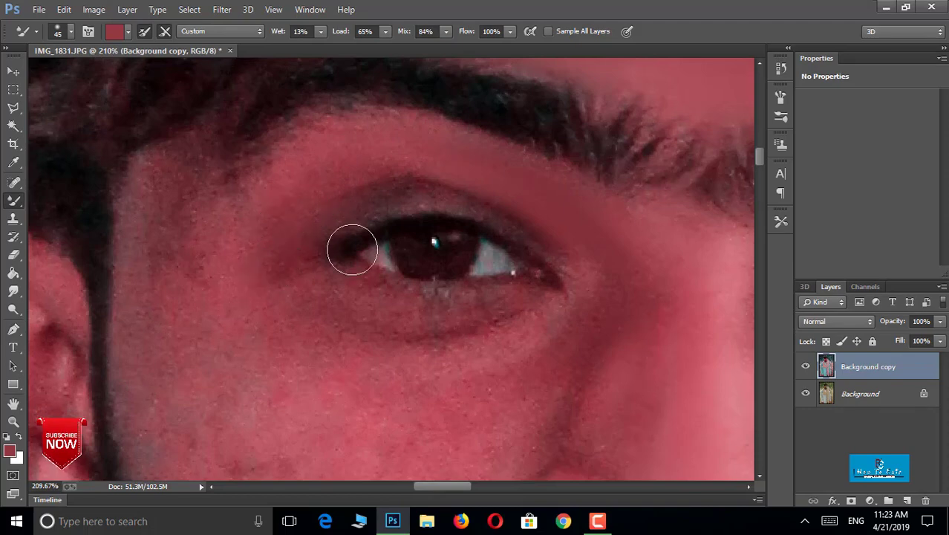
key(bracketright)
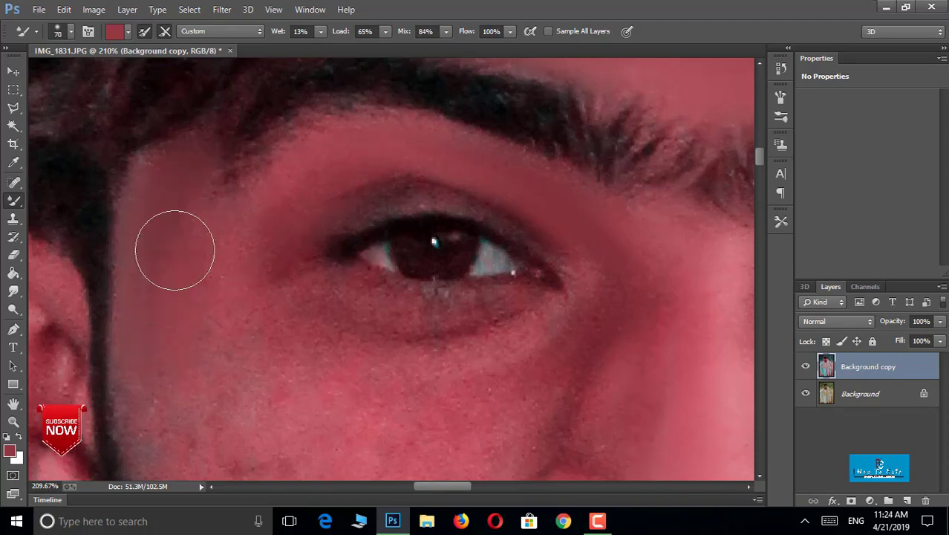
scroll(334, 260, down, 2)
scroll(425, 272, down, 3)
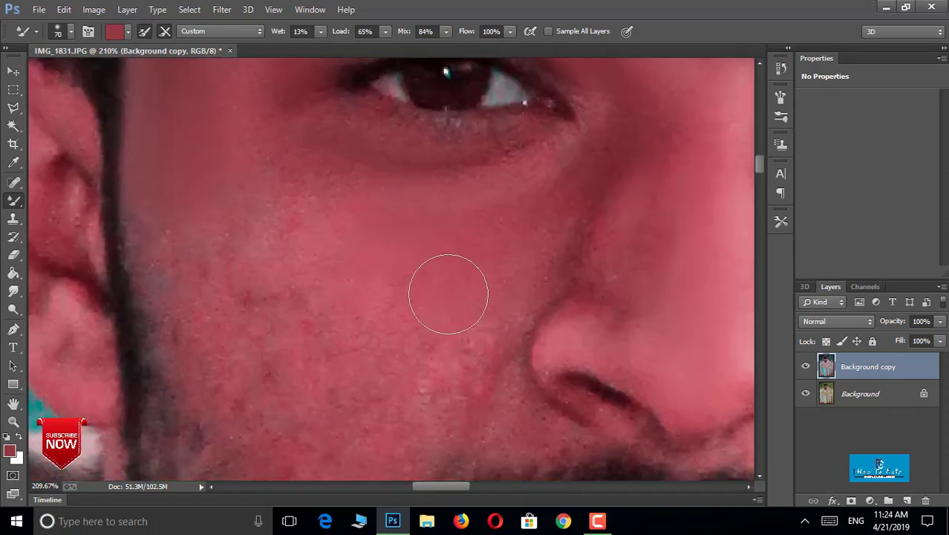
scroll(439, 409, down, 8)
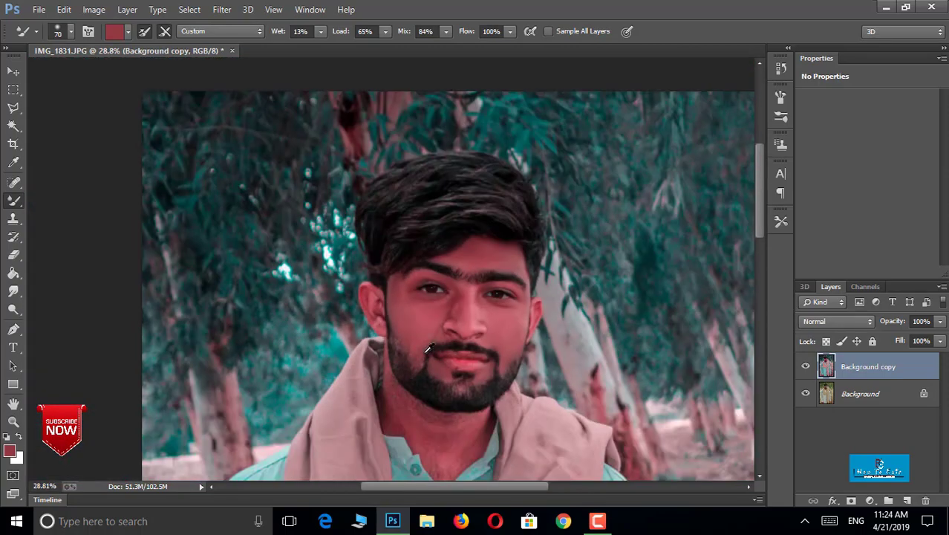
- Smooth the lower cheek near the beard, then reduce the Mixer Brush to 45 and smooth the nose and skin above the mustache
scroll(437, 347, up, 6)
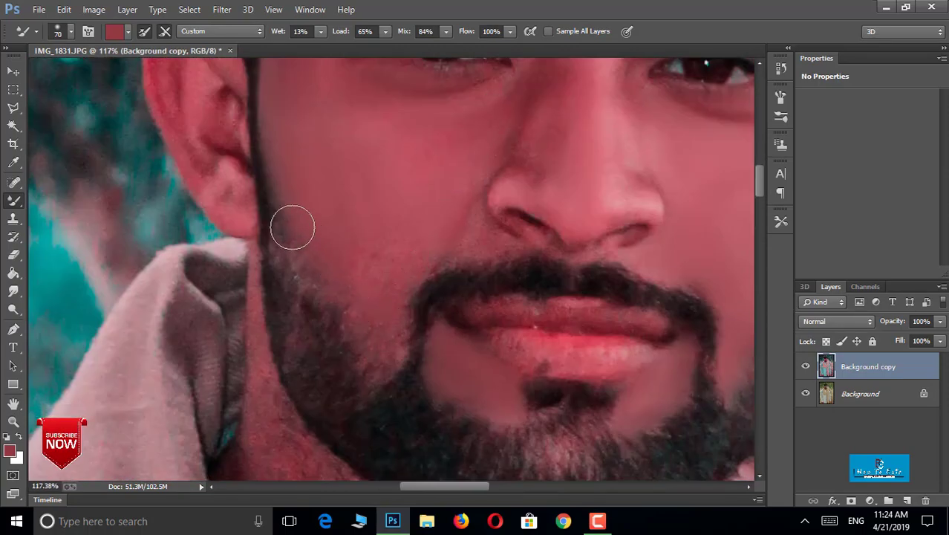
scroll(371, 186, up, 3)
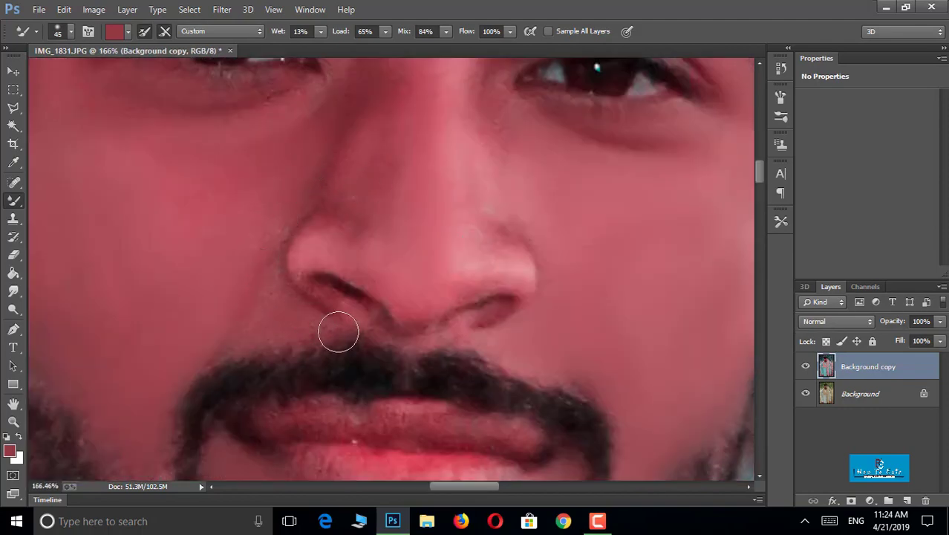
scroll(446, 215, up, 3)
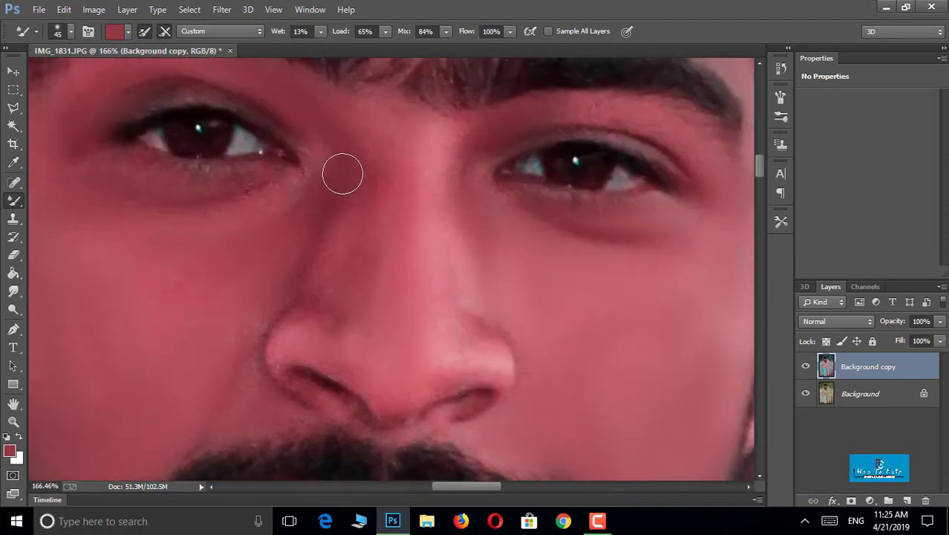
- Smooth the skin of both ears with the Mixer Brush at size 45
scroll(331, 297, down, 6)
scroll(253, 224, up, 6)
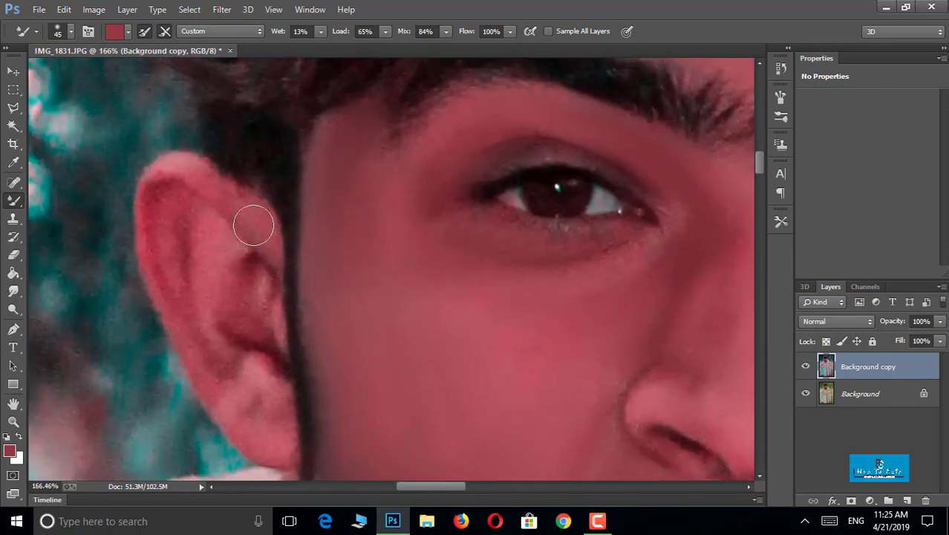
drag(712, 371, 257, 373)
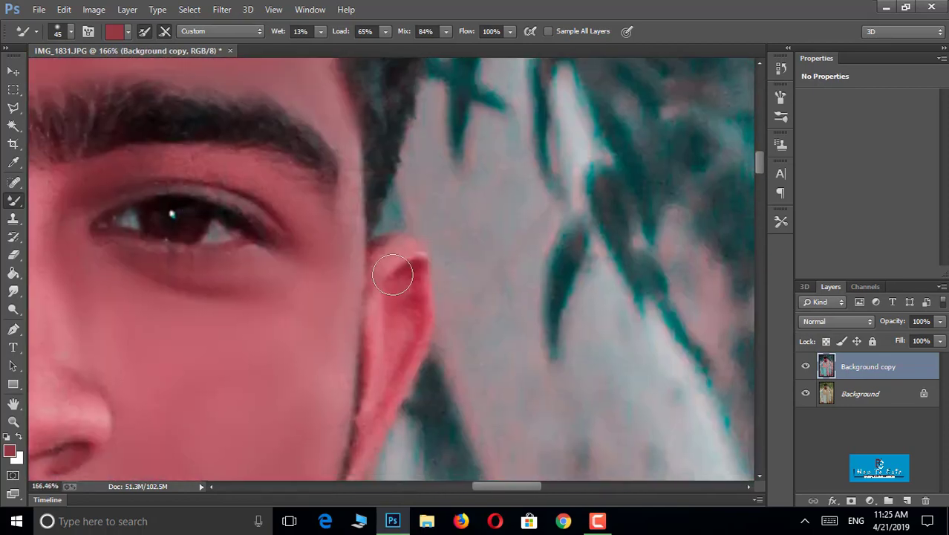
drag(397, 297, 450, 169)
- Enlarge the Mixer Brush to 150 and smooth the broad neck area between the beard and the shirt collar
scroll(293, 274, down, 8)
scroll(236, 308, up, 8)
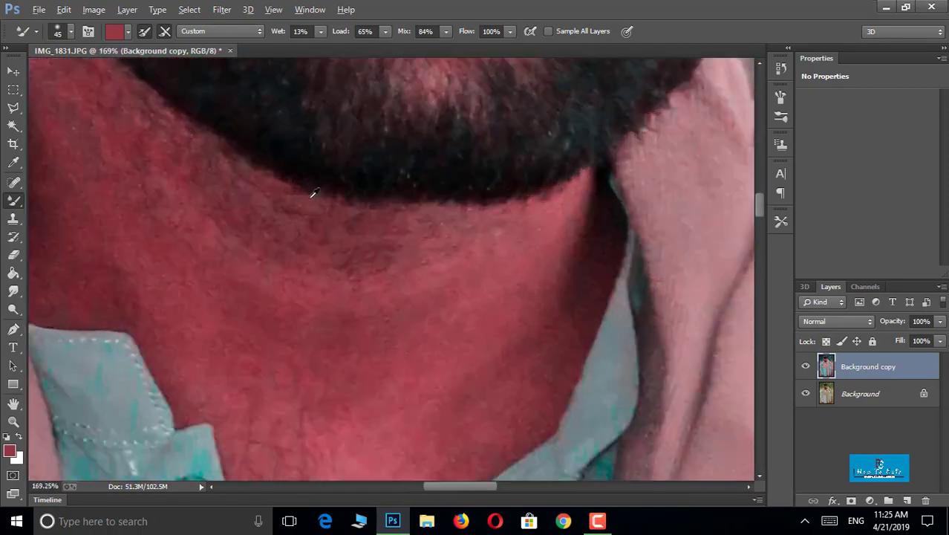
key(bracketright)
key(bracketright)
mouse_move(346, 305)
mouse_down()
mouse_move(303, 260)
mouse_move(359, 371)
mouse_move(541, 263)
mouse_up()
mouse_move(536, 335)
mouse_down()
mouse_move(616, 187)
mouse_move(436, 386)
mouse_up()
mouse_move(254, 197)
mouse_down()
mouse_move(508, 355)
mouse_move(415, 284)
mouse_up()
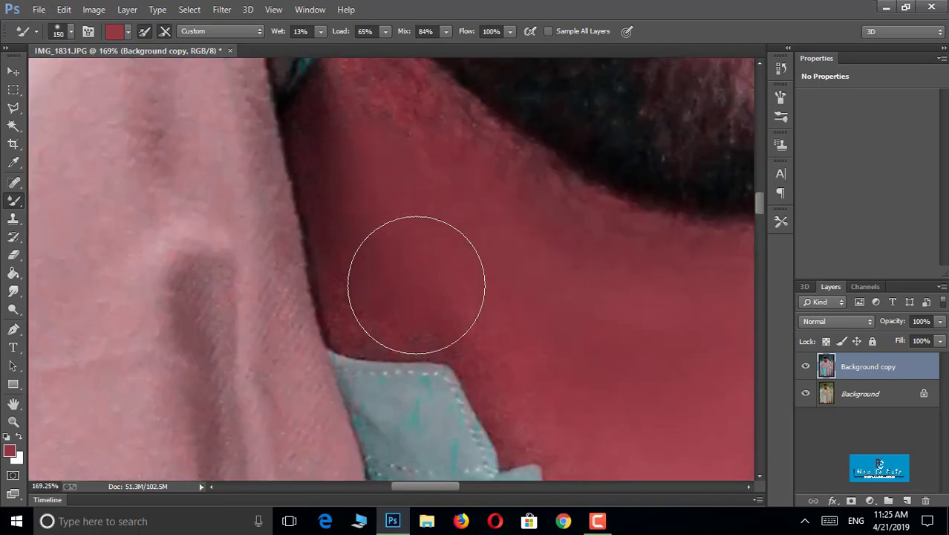
drag(401, 140, 409, 293)
- Reduce the Mixer Brush size to 60 and smooth the narrow strip of neck between the scarf and the beard
key(bracketleft)
key(bracketleft)
key(bracketleft)
key(bracketleft)
key(bracketleft)
key(bracketleft)
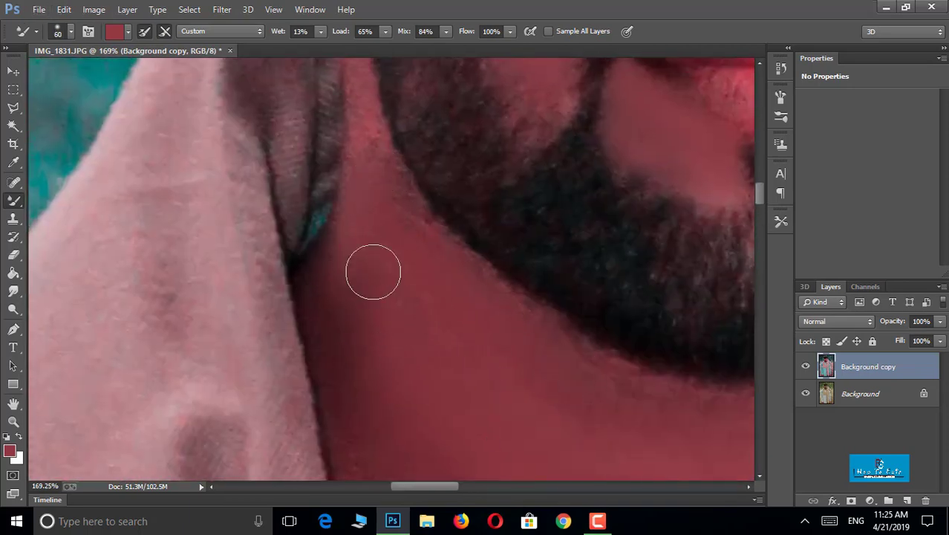
drag(374, 159, 407, 328)
- Reduce the Mixer Brush size to 40 and smooth the neck skin along the beard's lower edge
key(bracketleft)
key(bracketleft)
drag(588, 472, 373, 221)
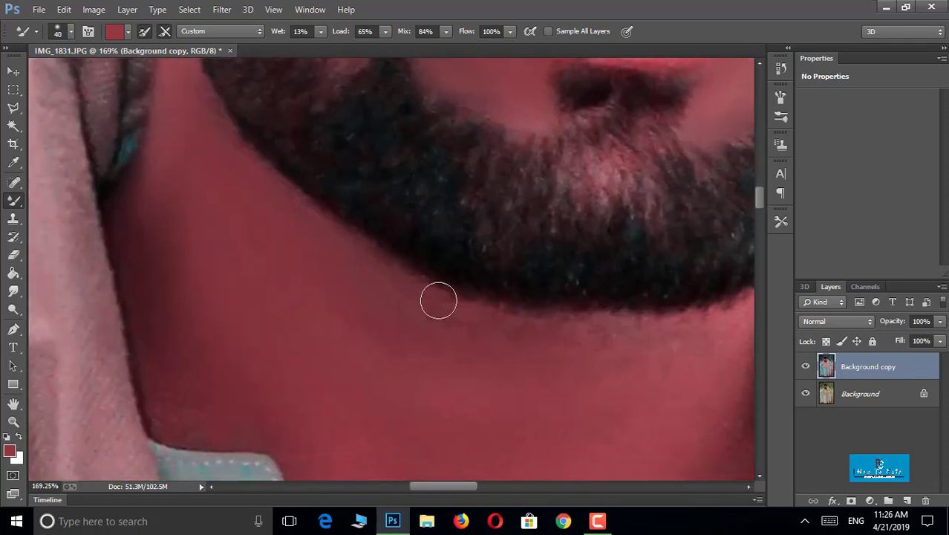
drag(468, 312, 246, 244)
drag(581, 298, 576, 222)
mouse_move(492, 400)
mouse_down()
mouse_move(559, 255)
mouse_move(434, 337)
mouse_up()
- Set the Mixer Brush size to 70 and smooth the chest skin inside the open shirt collar
key(bracketright)
key(bracketright)
drag(331, 438, 497, 123)
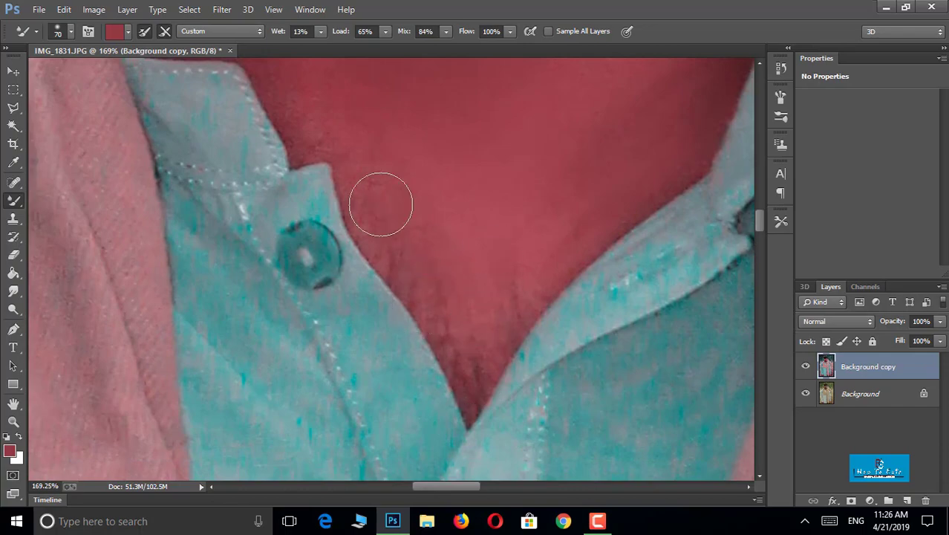
drag(364, 148, 374, 362)
- Smooth the skin of the hand on the image's left side, below the shirt cuff, with the Mixer Brush at size 70
scroll(324, 233, down, 3)
scroll(324, 232, down, 3)
scroll(334, 349, up, 5)
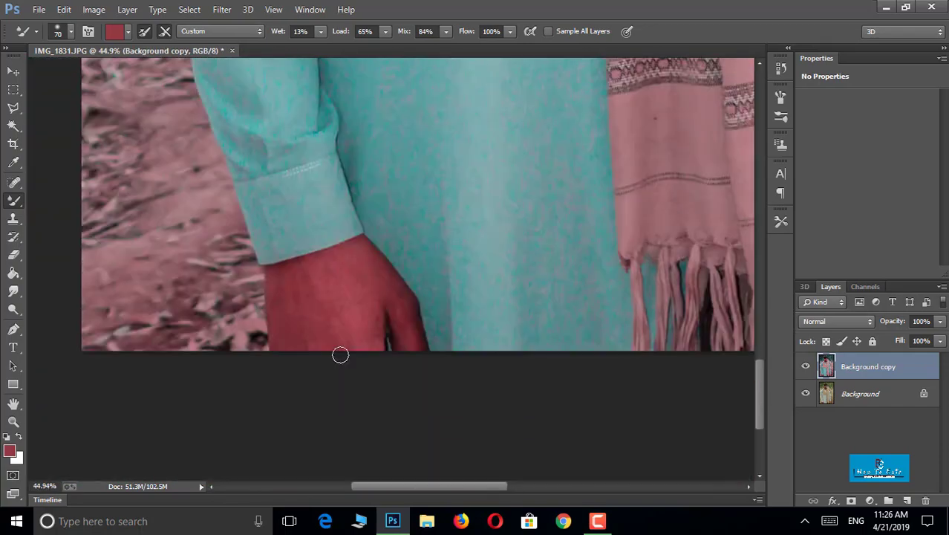
mouse_move(381, 63)
mouse_down()
mouse_move(370, 152)
mouse_move(339, 247)
mouse_up()
drag(288, 253, 314, 326)
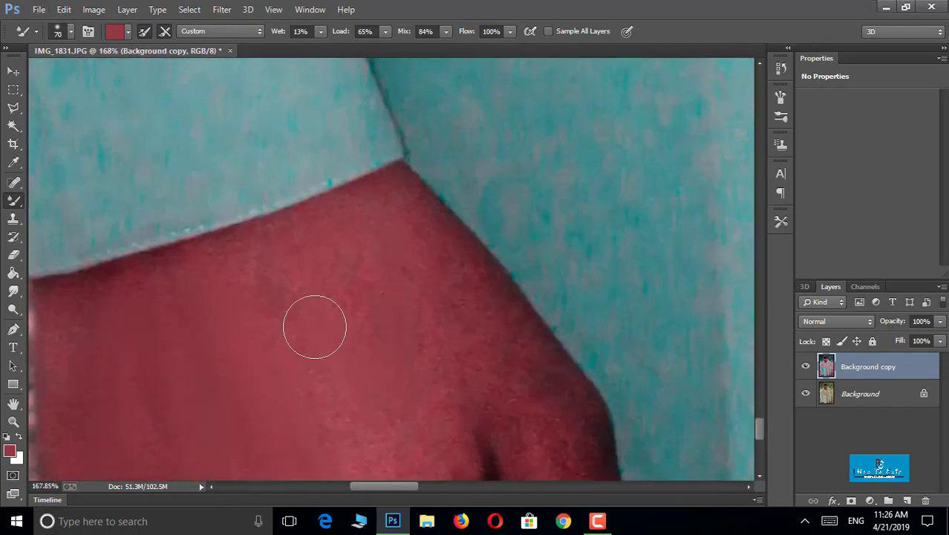
drag(426, 416, 340, 137)
drag(352, 206, 326, 294)
drag(478, 390, 472, 307)
scroll(338, 292, down, 6)
- Enlarge the Mixer Brush to 150 and smooth the wrist and hand below the watch
scroll(411, 297, up, 3)
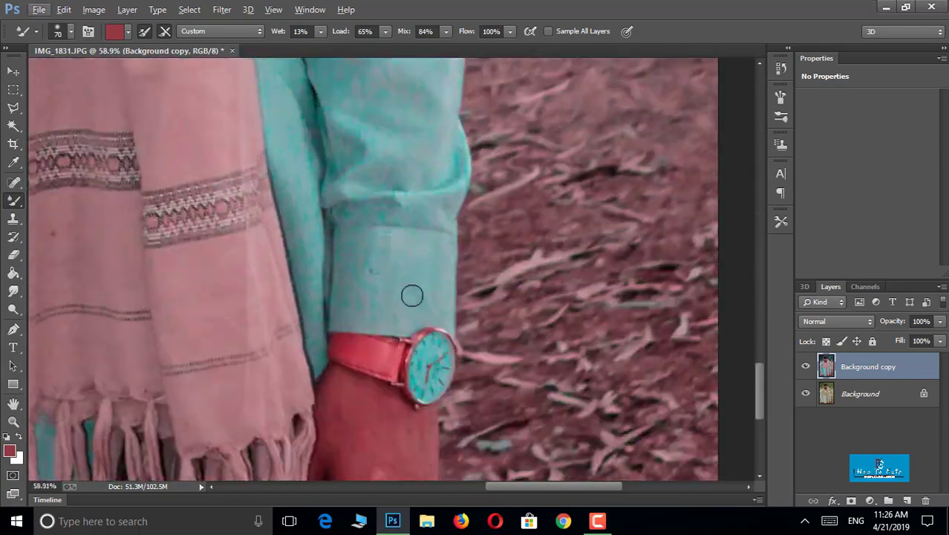
drag(420, 425, 421, 238)
scroll(422, 237, up, 3)
key(bracketright)
key(bracketright)
key(bracketright)
key(bracketright)
key(bracketright)
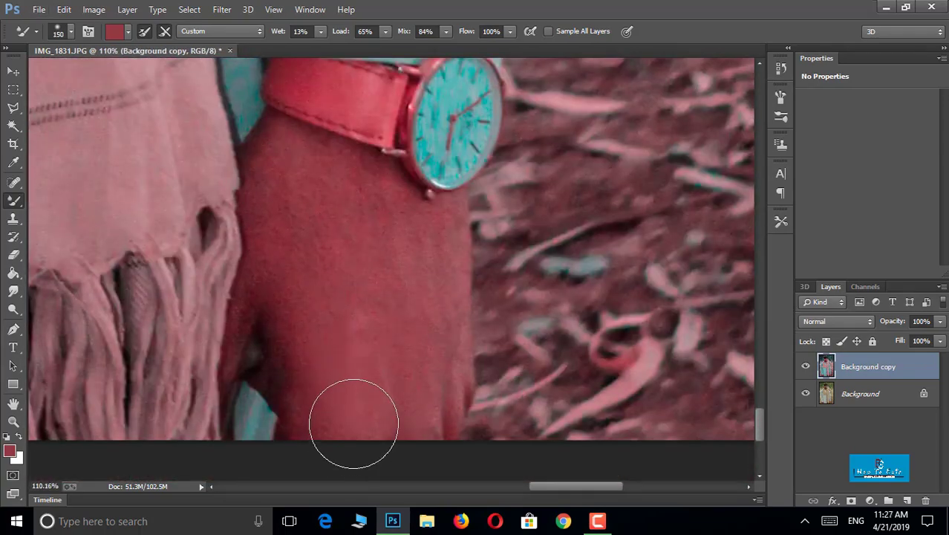
- Select the skin of the forehead, nose, cheeks and ears with the Magic Wand at tolerance 32, adding each area to the selection
scroll(329, 229, down, 6)
scroll(315, 142, down, 2)
scroll(413, 162, up, 5)
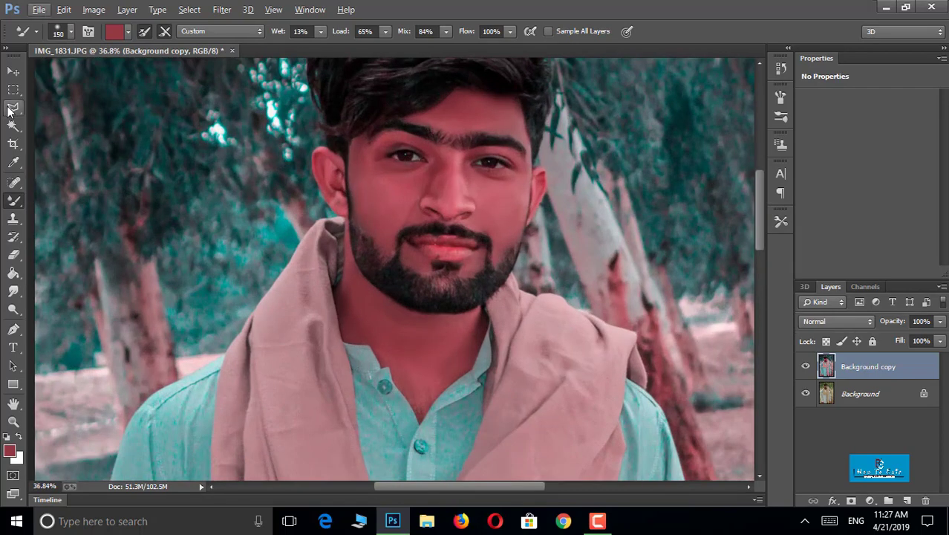
click(13, 130)
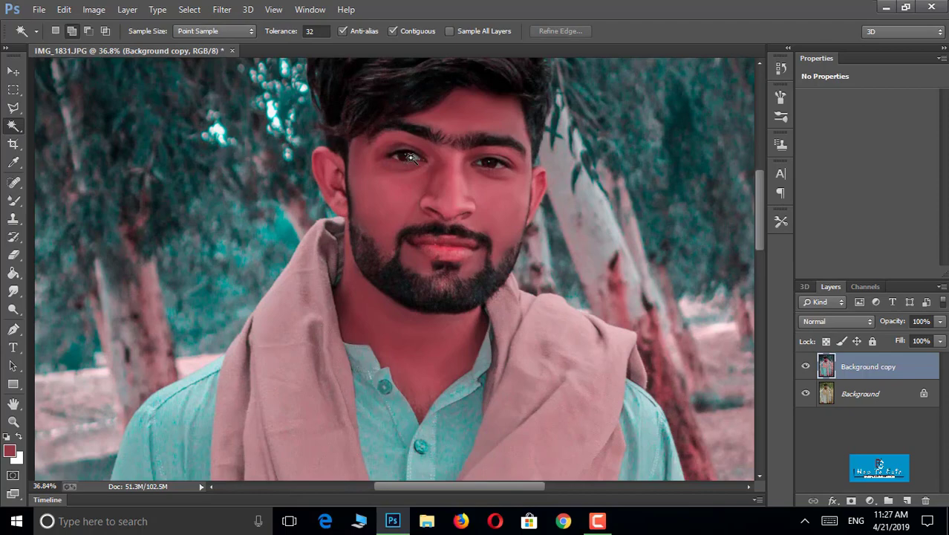
scroll(461, 119, up, 3)
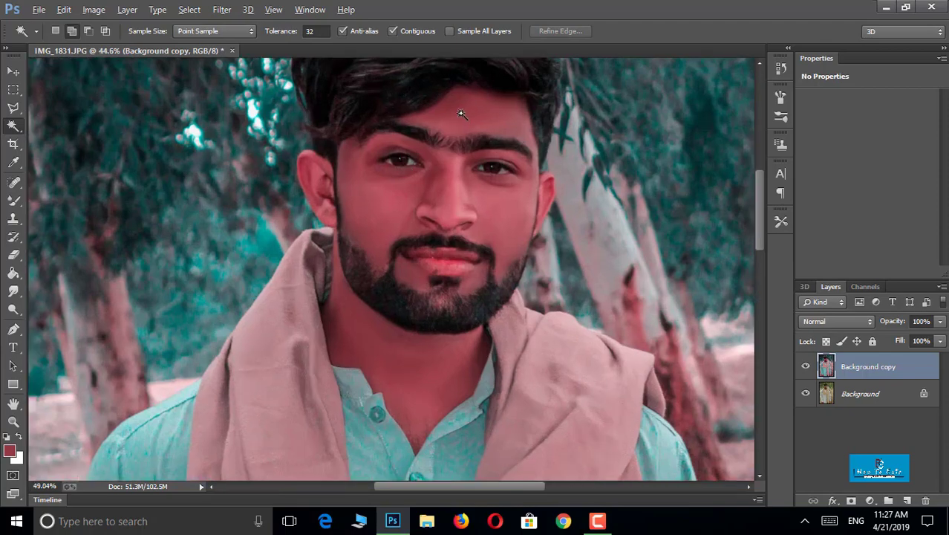
click(465, 112)
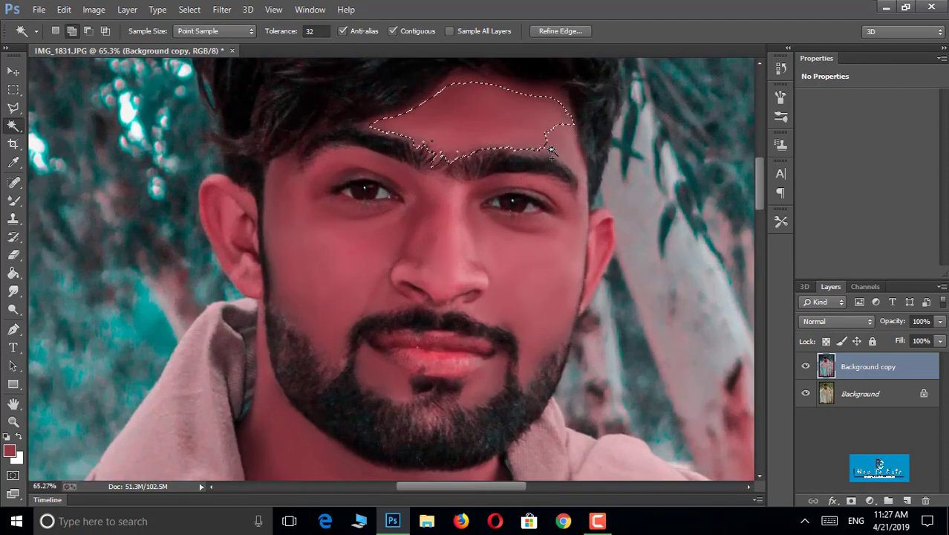
click(528, 260)
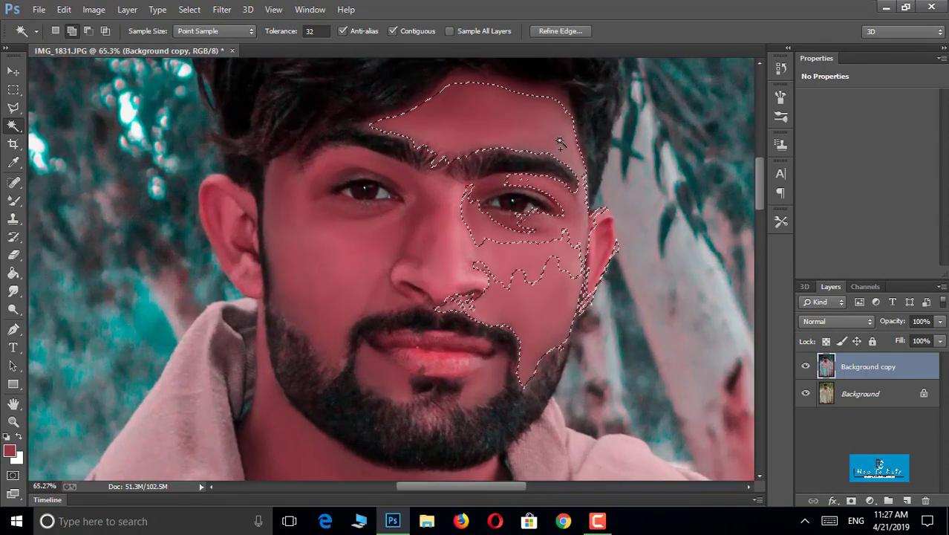
click(529, 258)
click(359, 248)
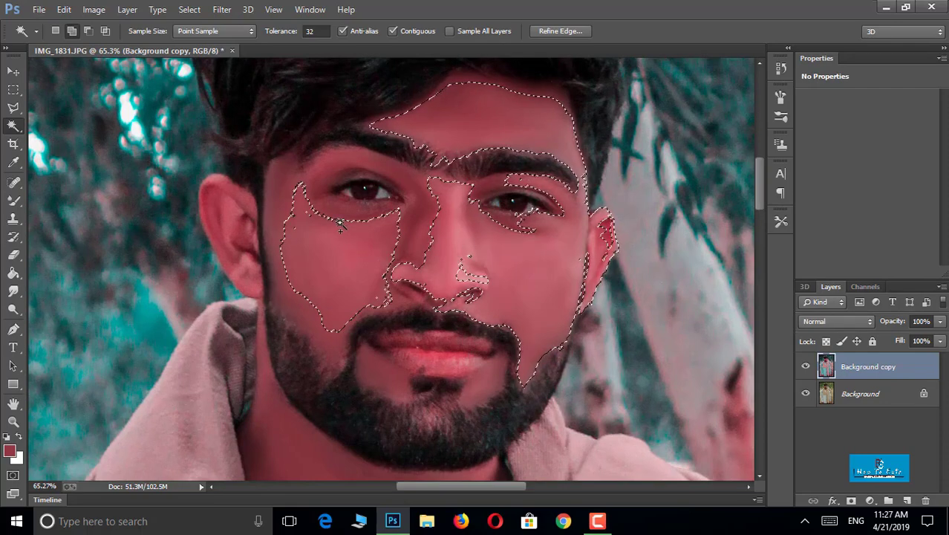
click(292, 230)
click(234, 234)
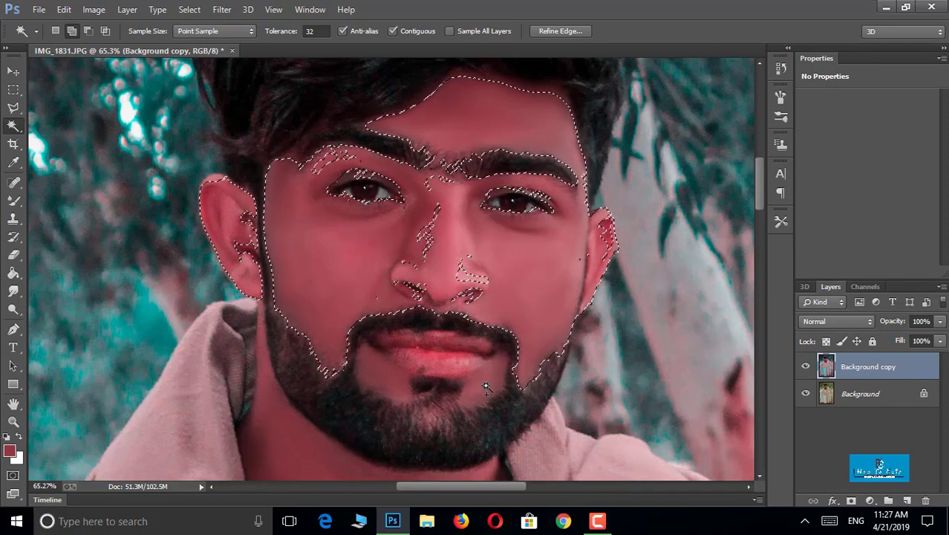
- Add the skin around the chin and the whole neck down to the collar to the Magic Wand selection
click(401, 381)
scroll(400, 371, down, 3)
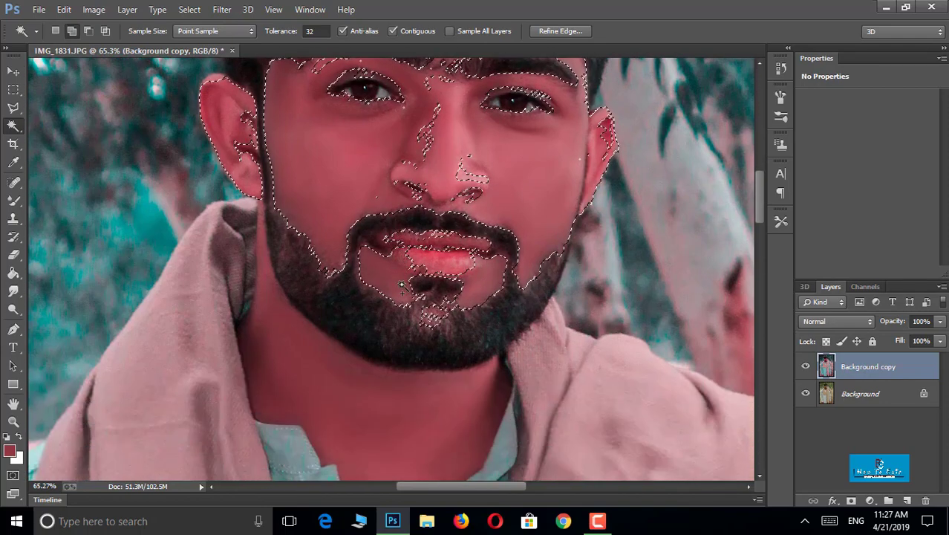
scroll(401, 285, down, 3)
click(395, 324)
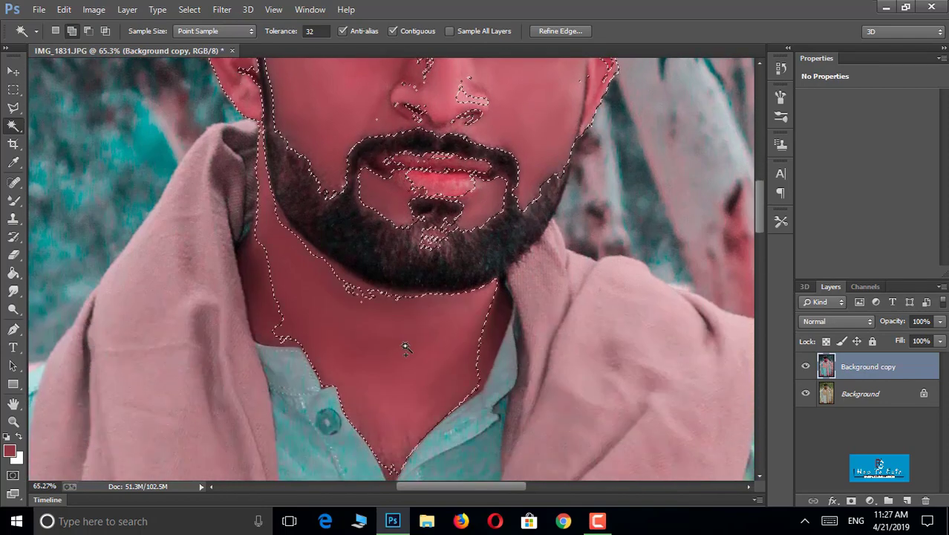
click(267, 298)
click(412, 294)
click(502, 313)
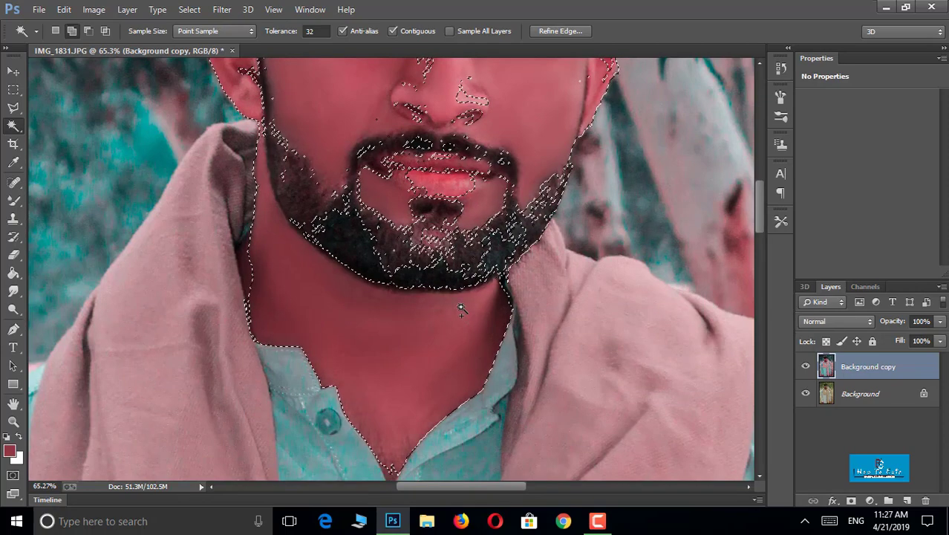
drag(460, 309, 474, 396)
drag(480, 303, 483, 352)
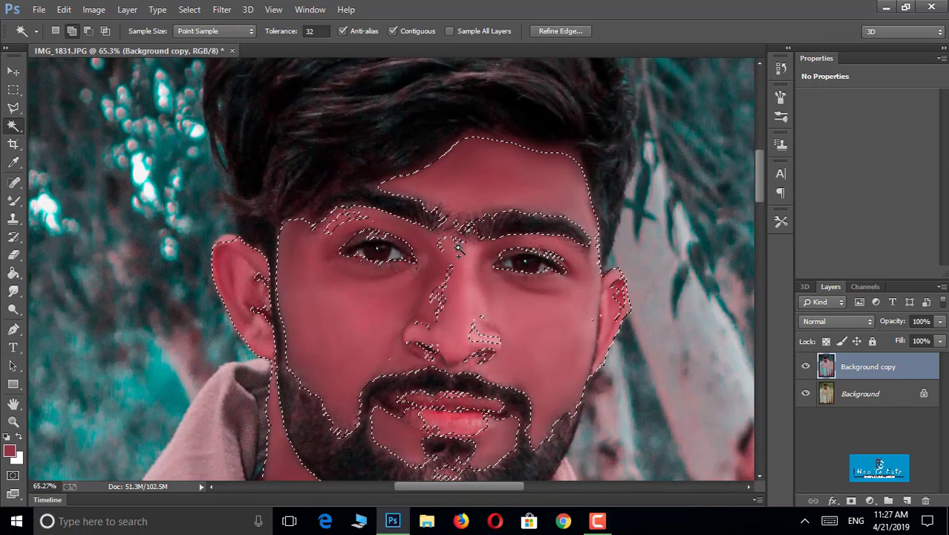
- Add the skin of both hands to the selection
alt+scroll(458, 251, down, 10)
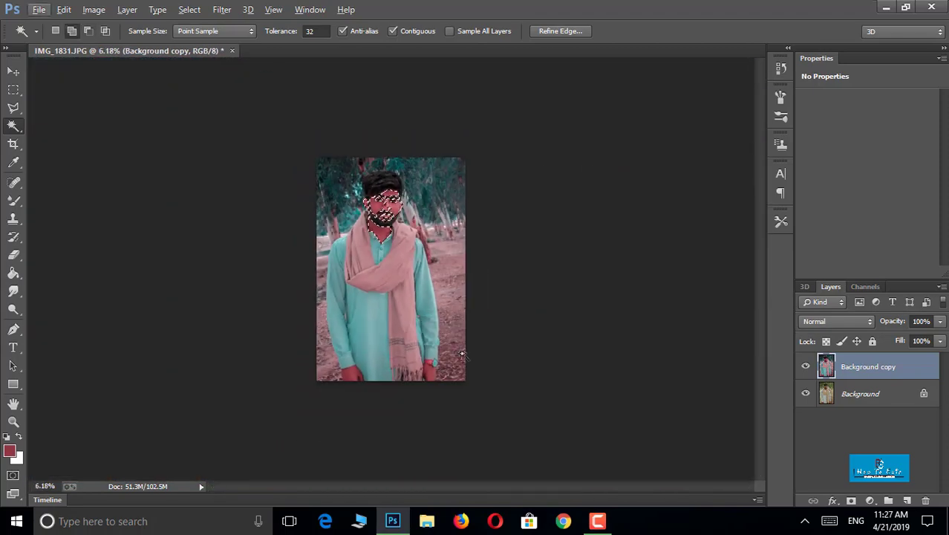
alt+scroll(428, 376, up, 3)
scroll(318, 374, down, 2)
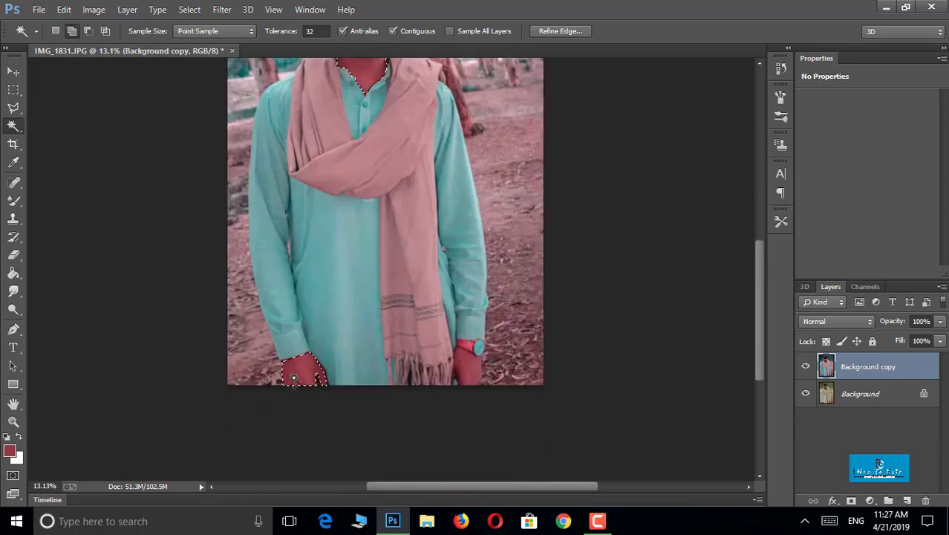
alt+scroll(418, 362, down, 2)
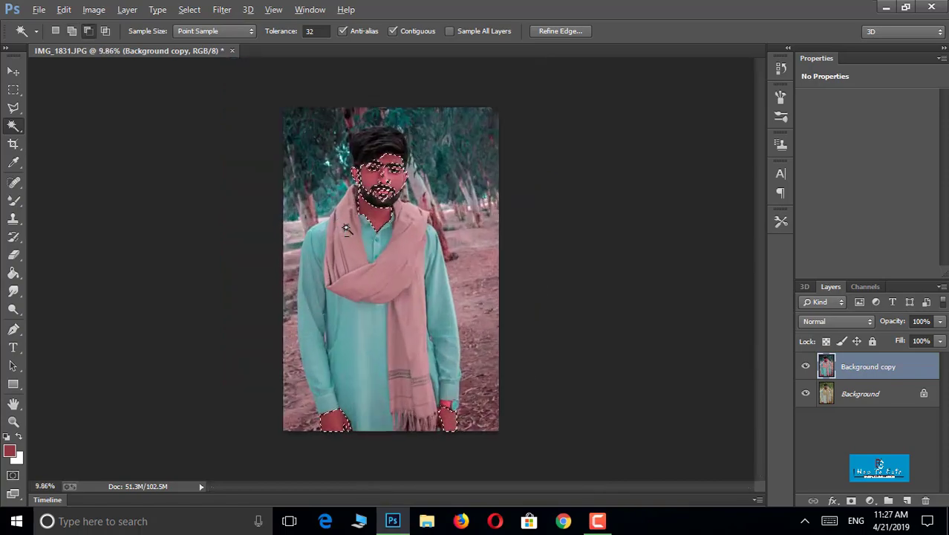
- Feather the skin selection with a radius of 7 pixels
alt+scroll(349, 226, up, 6)
right_click(344, 229)
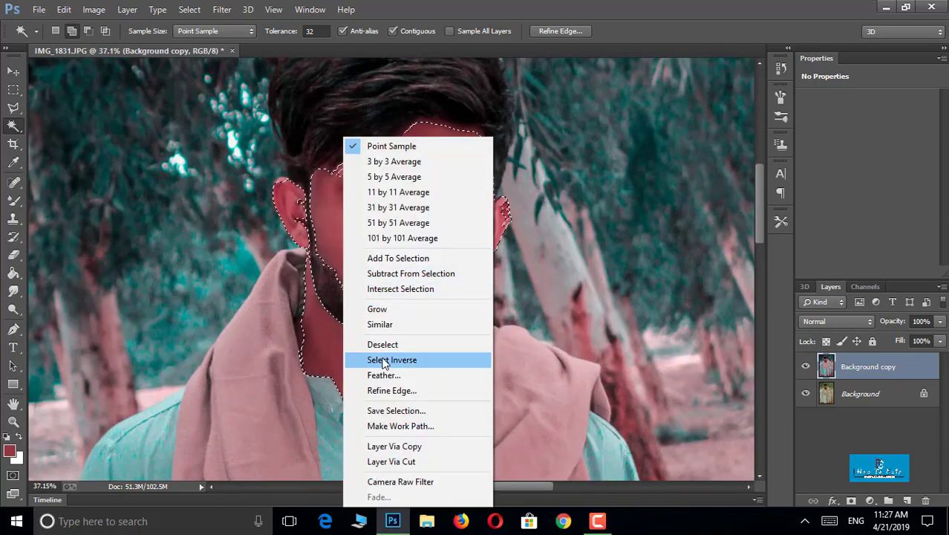
click(384, 375)
text(19)
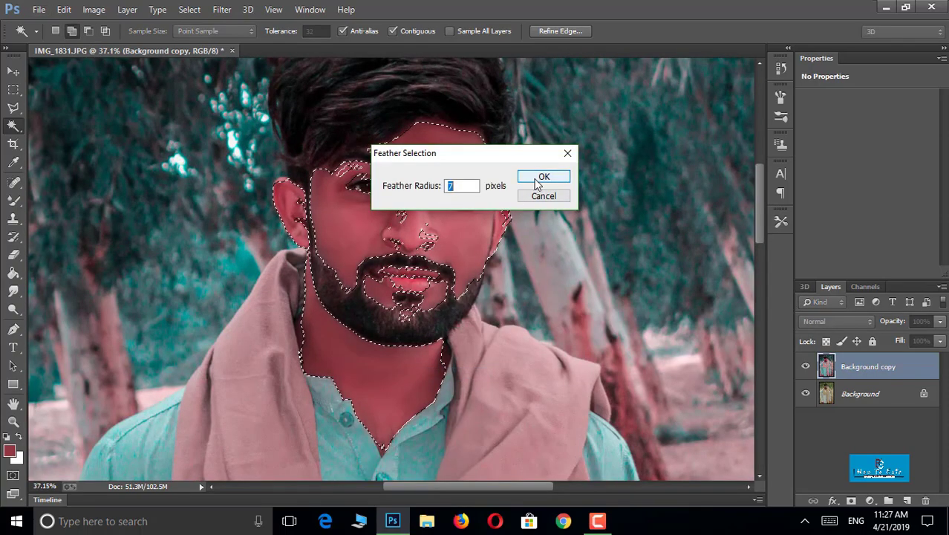
click(544, 178)
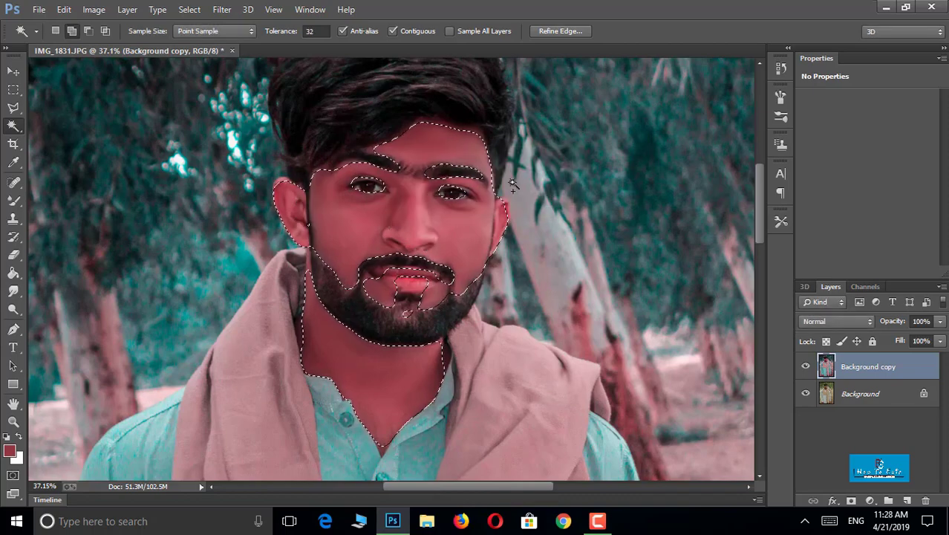
- Smooth the selected skin with the Imagenomic Portraiture filter, setting Fine to +18, Medium to +15, Large to +16 and Threshold to 37
click(221, 9)
mouse_move(364, 365)
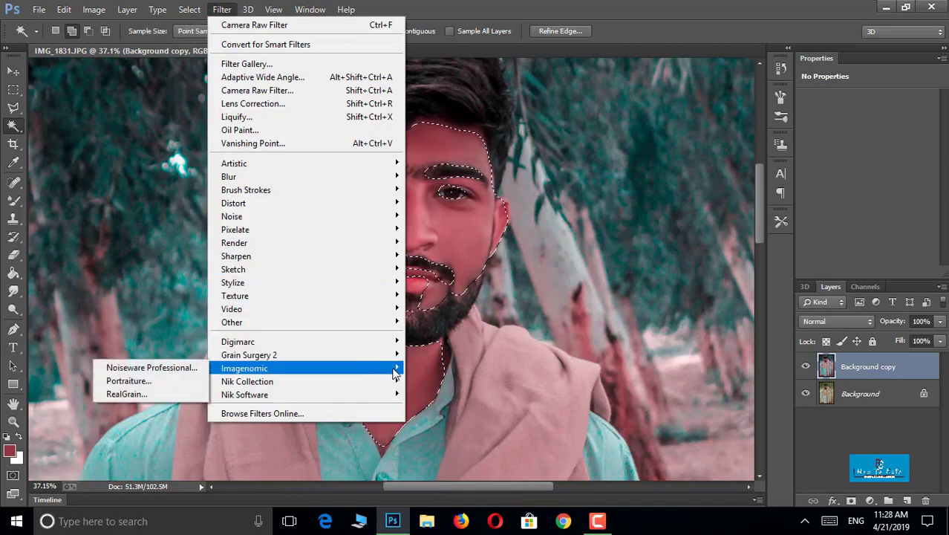
click(188, 378)
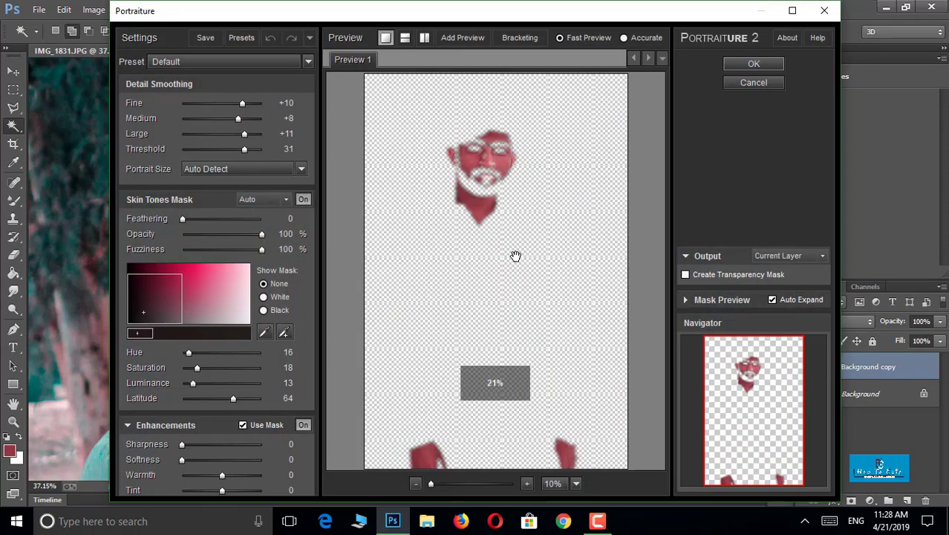
click(527, 483)
click(527, 483)
drag(507, 229, 638, 451)
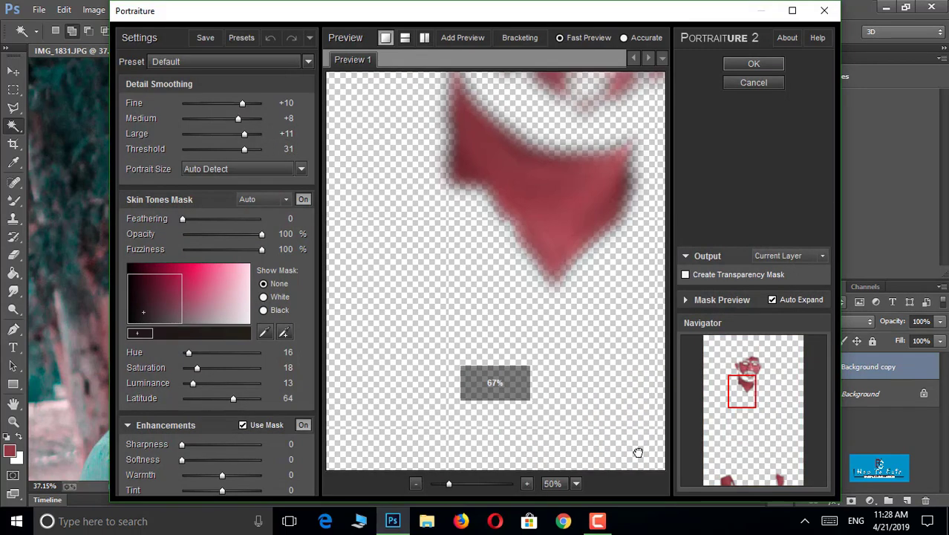
drag(589, 151, 551, 335)
drag(533, 174, 519, 199)
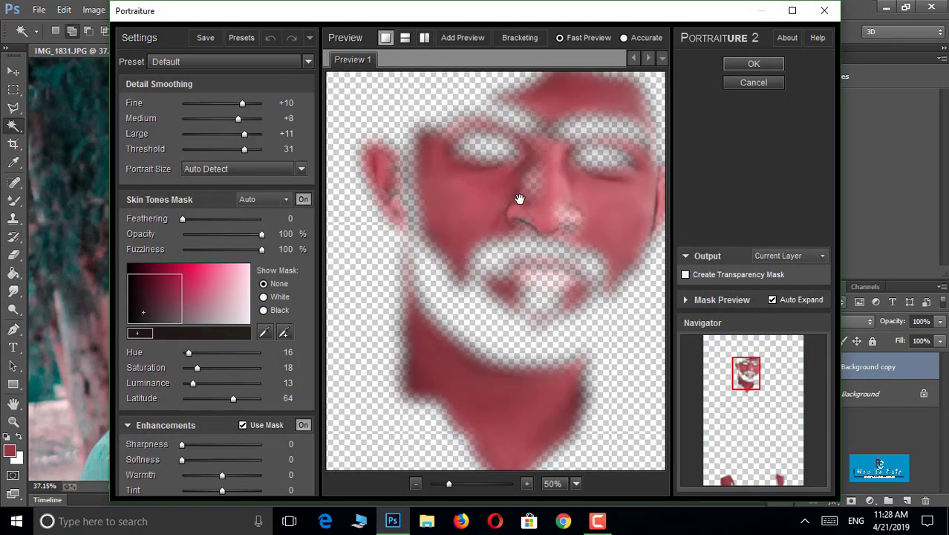
click(258, 102)
click(252, 118)
click(254, 133)
click(256, 150)
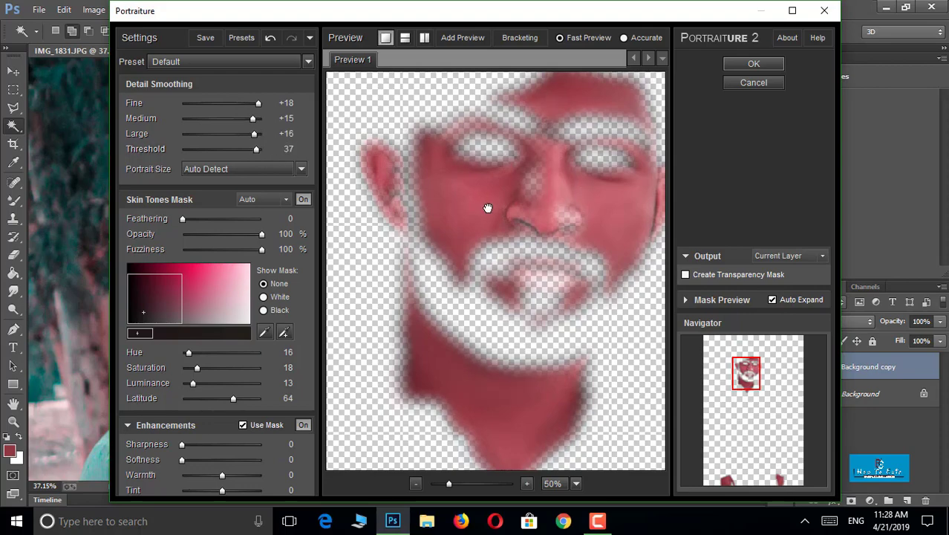
click(736, 65)
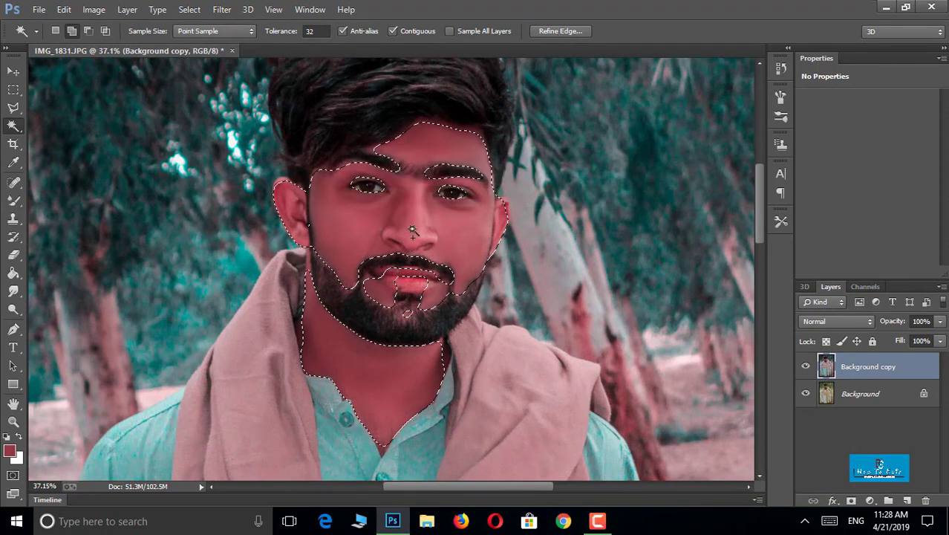
- Brighten the selected skin with a Curves adjustment, raising the RGB midpoint to input 117, output 135
click(94, 9)
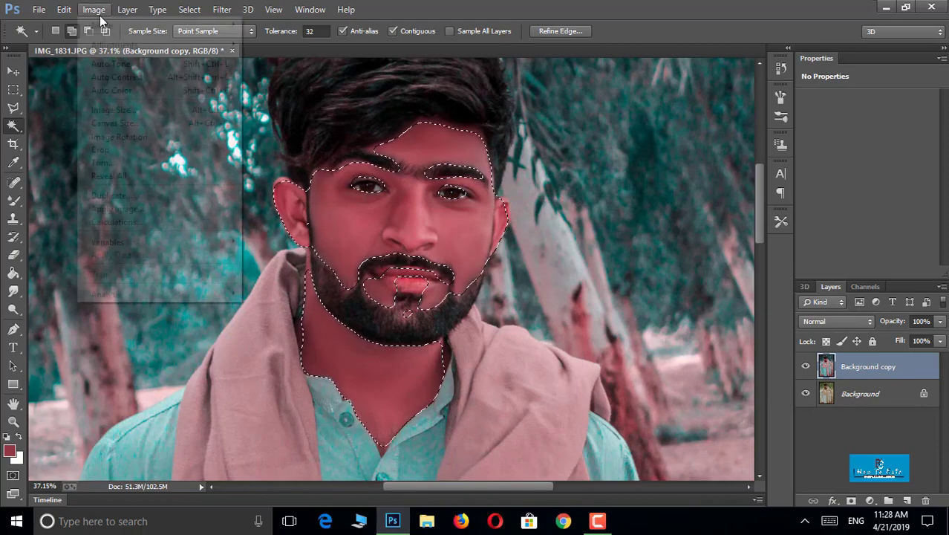
mouse_move(162, 47)
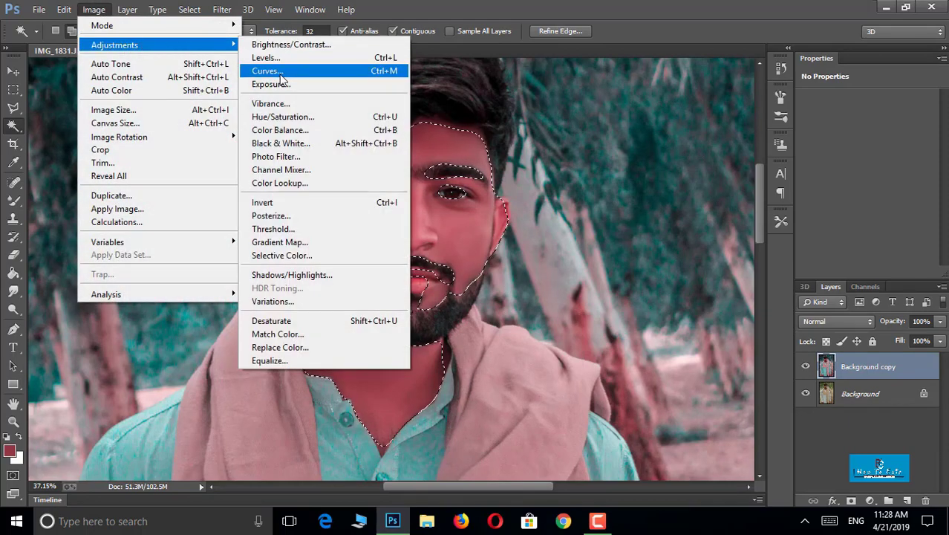
click(268, 72)
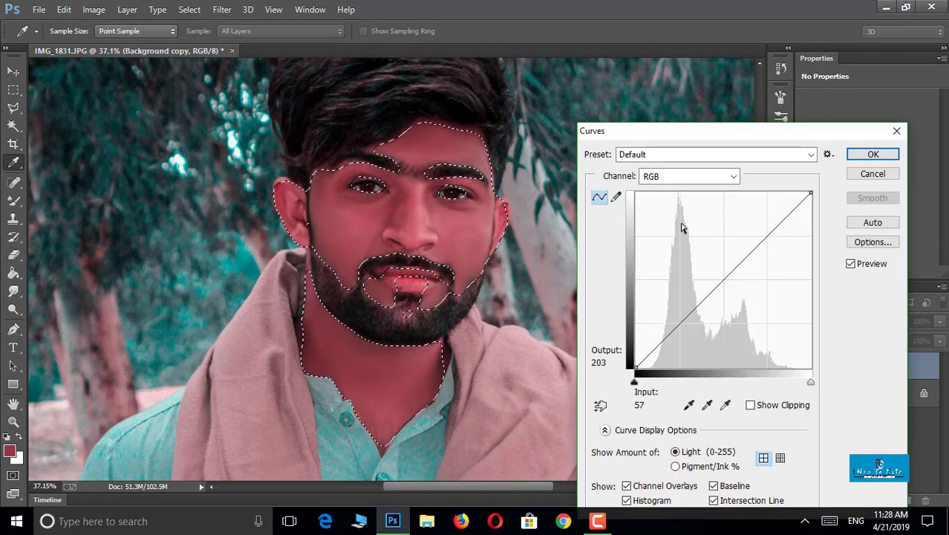
drag(720, 276, 716, 274)
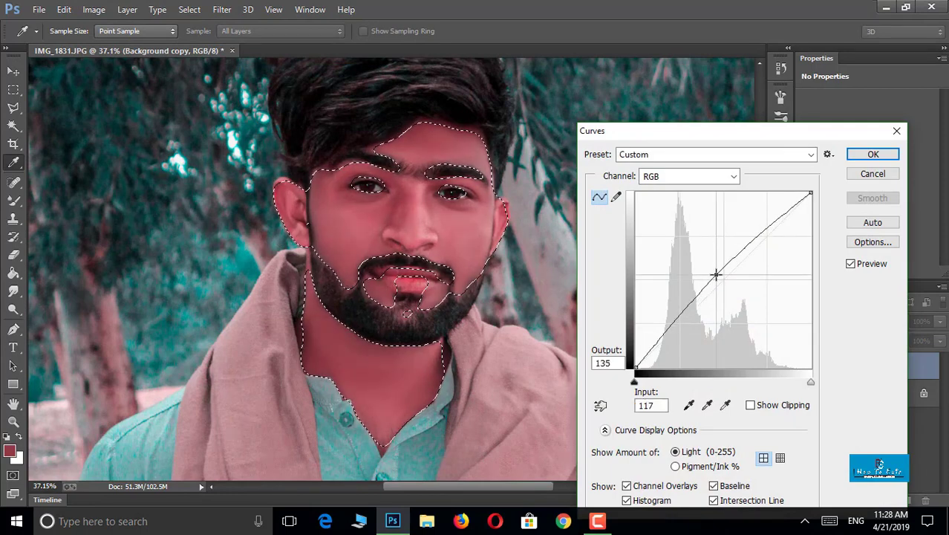
click(872, 154)
- Shift the selected skin's midtones away from red with Color Balance levels of -32, +4 and -28
click(93, 10)
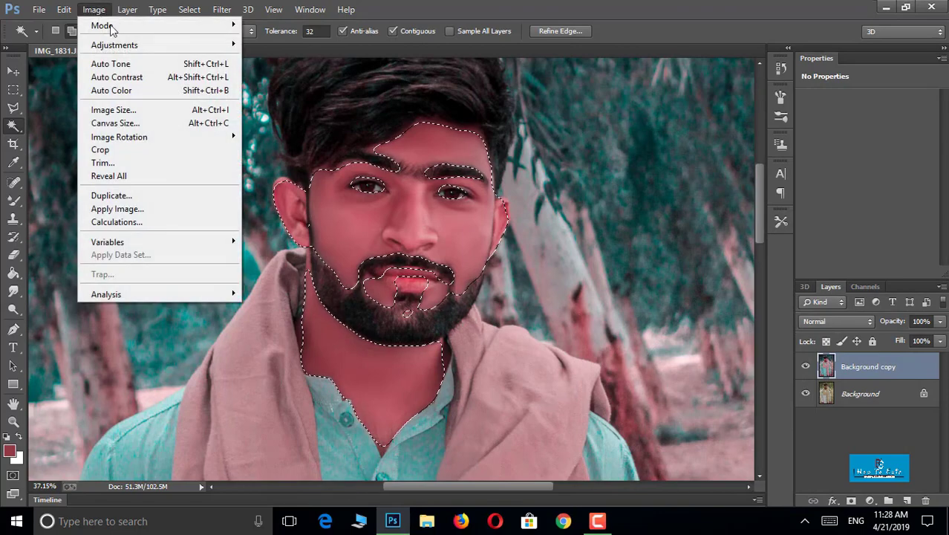
mouse_move(198, 45)
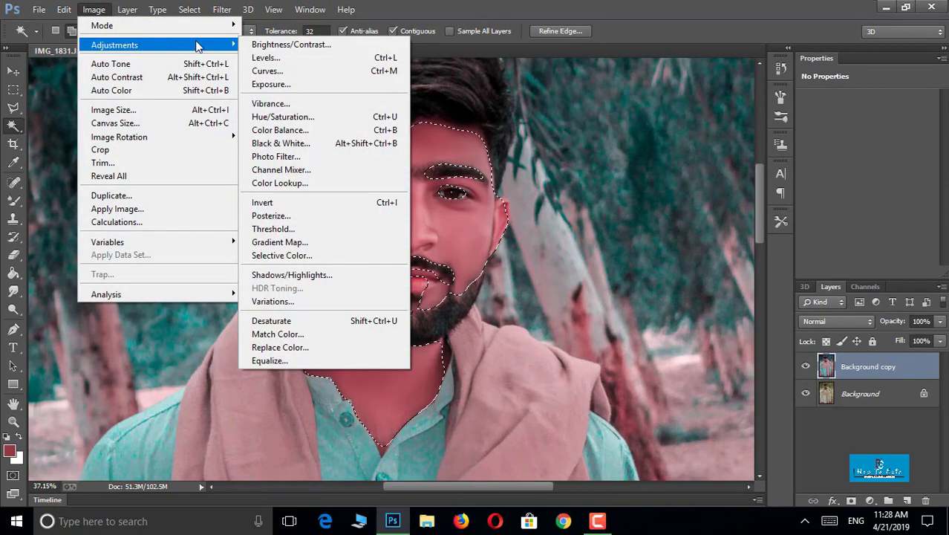
click(356, 134)
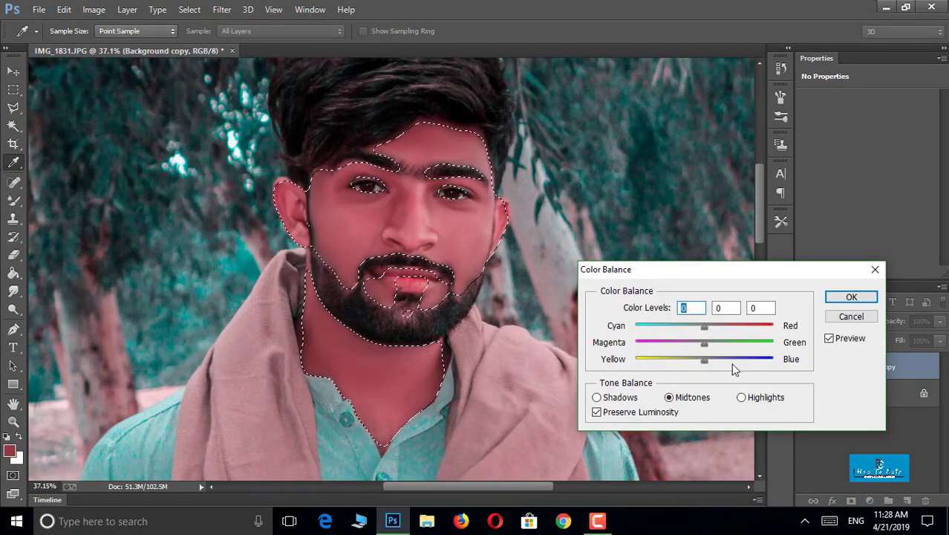
mouse_move(706, 361)
mouse_down()
mouse_move(689, 360)
mouse_move(701, 332)
mouse_move(683, 329)
mouse_move(683, 361)
mouse_move(705, 346)
mouse_move(718, 351)
mouse_move(691, 347)
mouse_move(711, 349)
mouse_up()
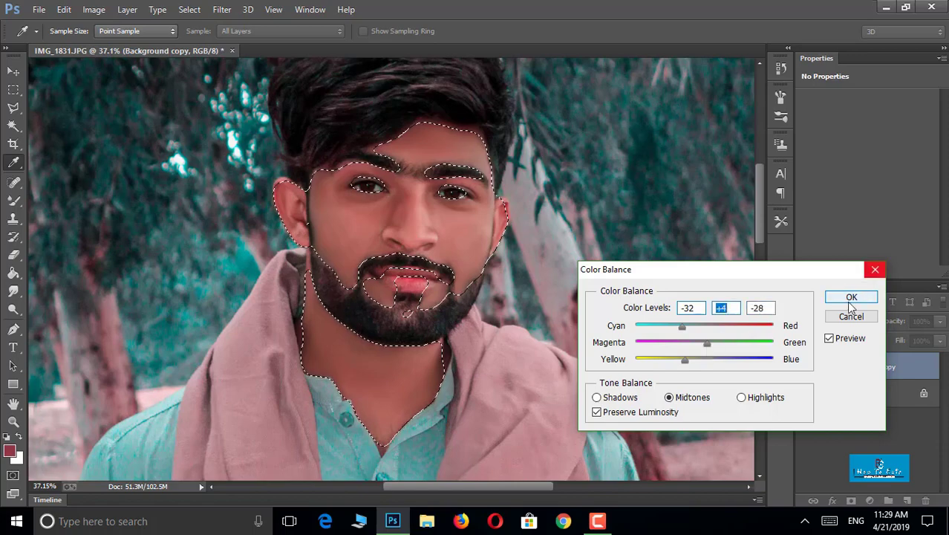
click(851, 297)
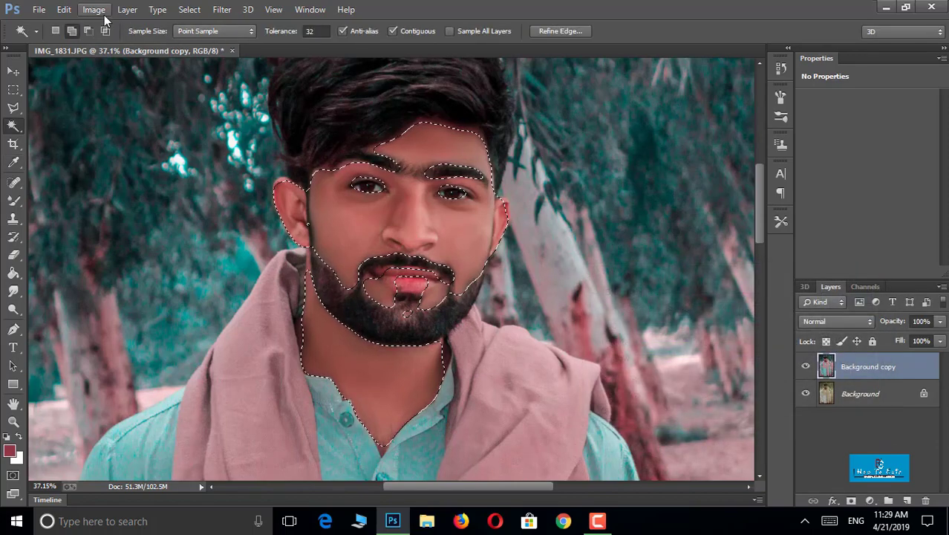
- Apply a second Color Balance adjustment to the skin midtones with levels of +4, 0 and +5
click(95, 10)
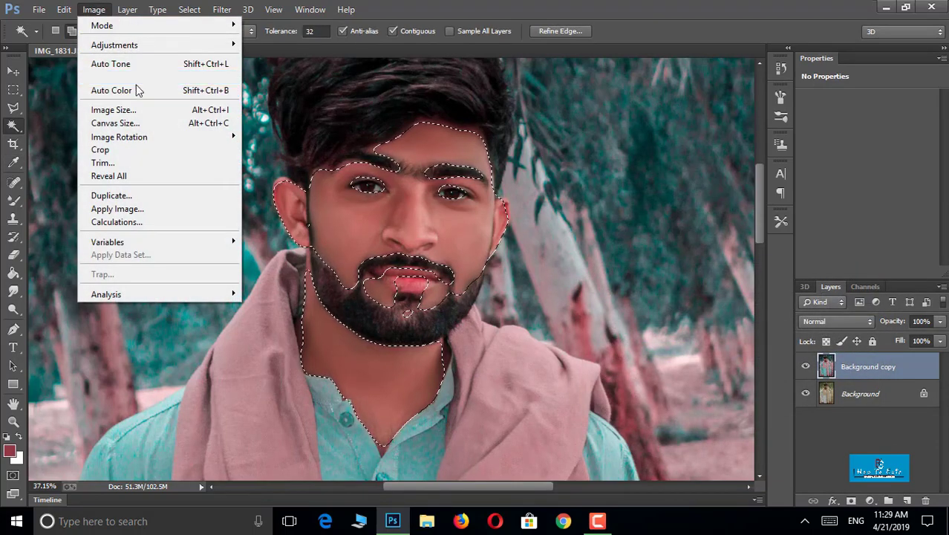
mouse_move(215, 45)
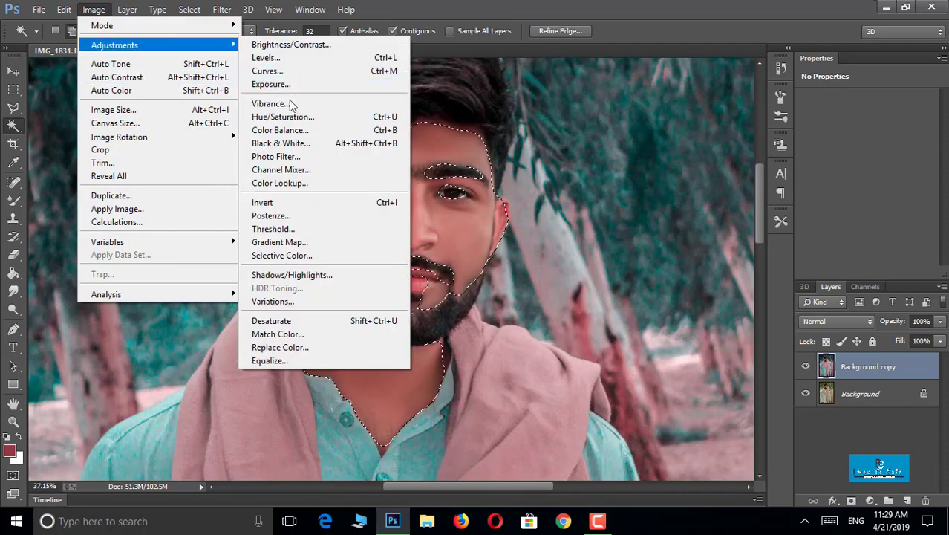
click(346, 130)
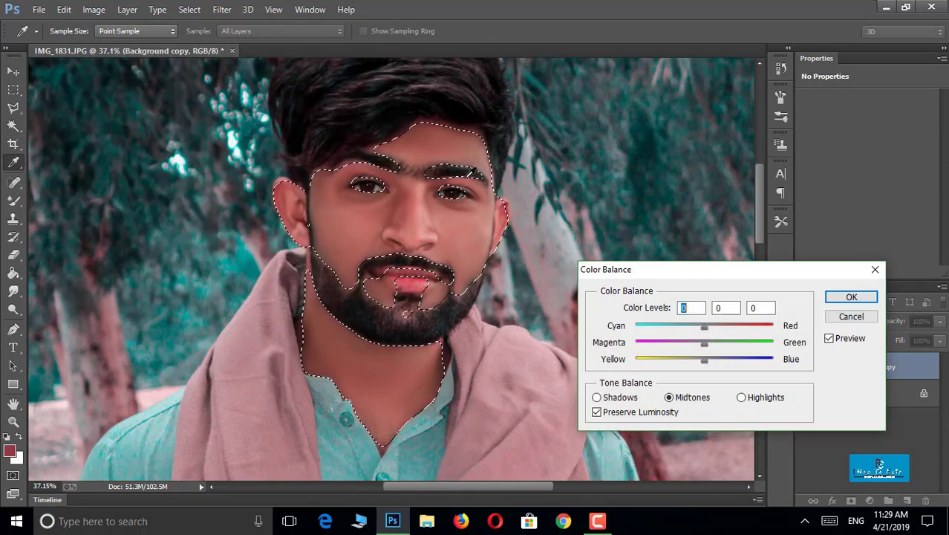
drag(703, 360, 708, 364)
click(711, 364)
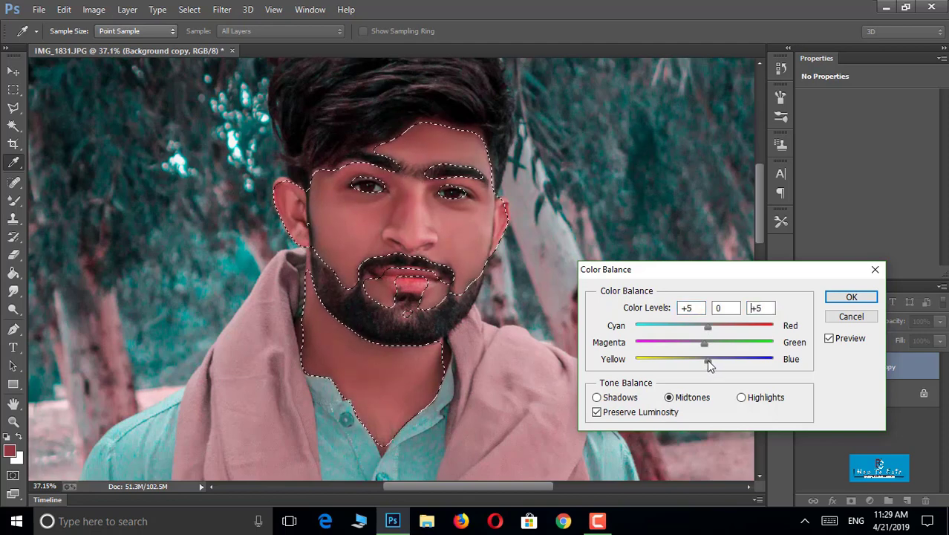
drag(709, 328, 709, 334)
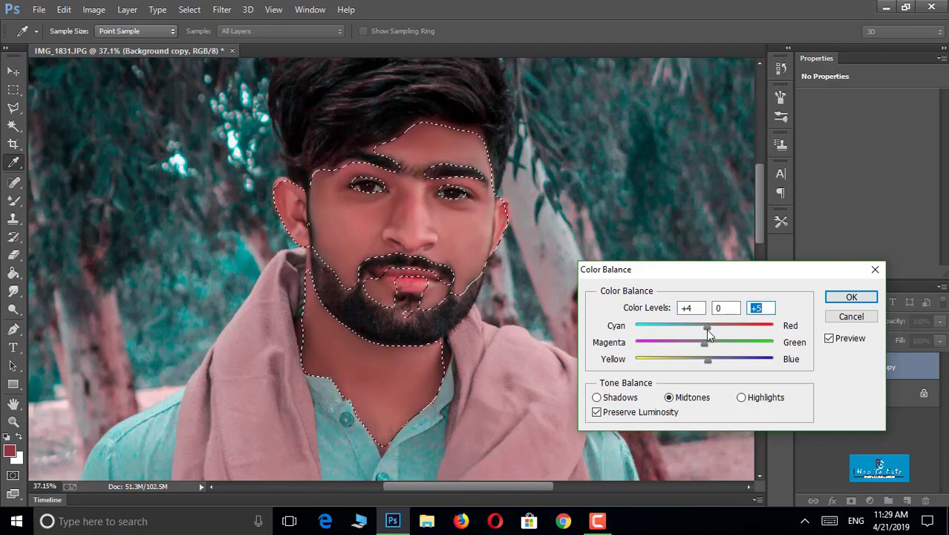
click(847, 297)
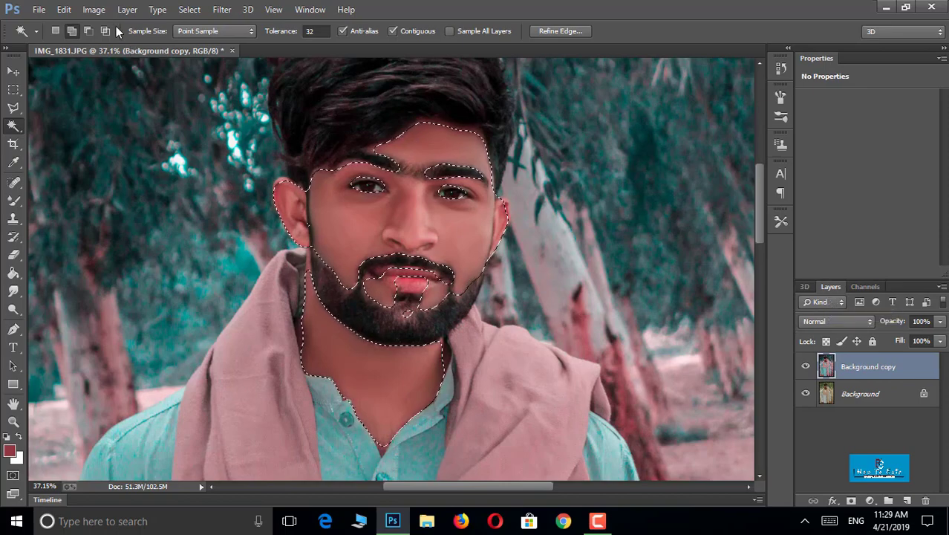
- Brighten the skin again with an RGB curve point at input 119, output 133, and deselect the skin
click(94, 9)
mouse_move(186, 46)
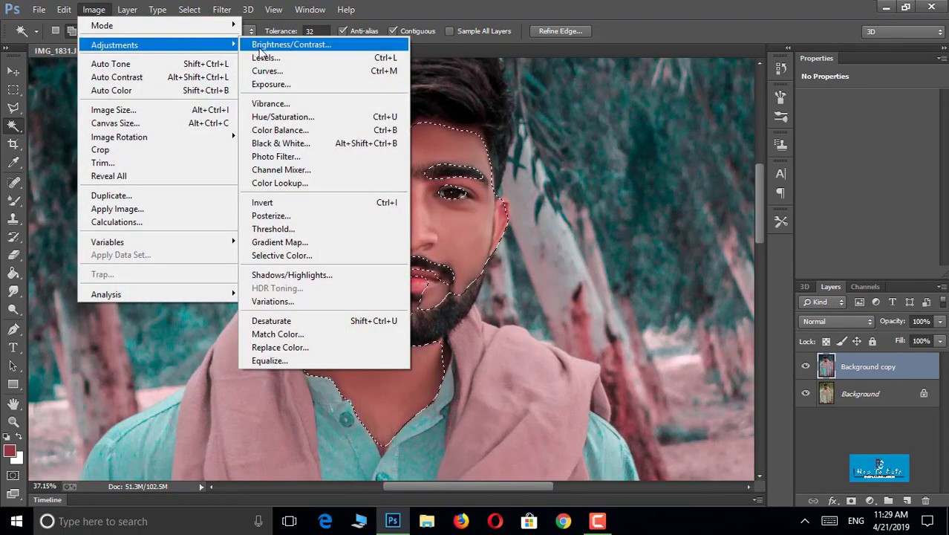
click(285, 72)
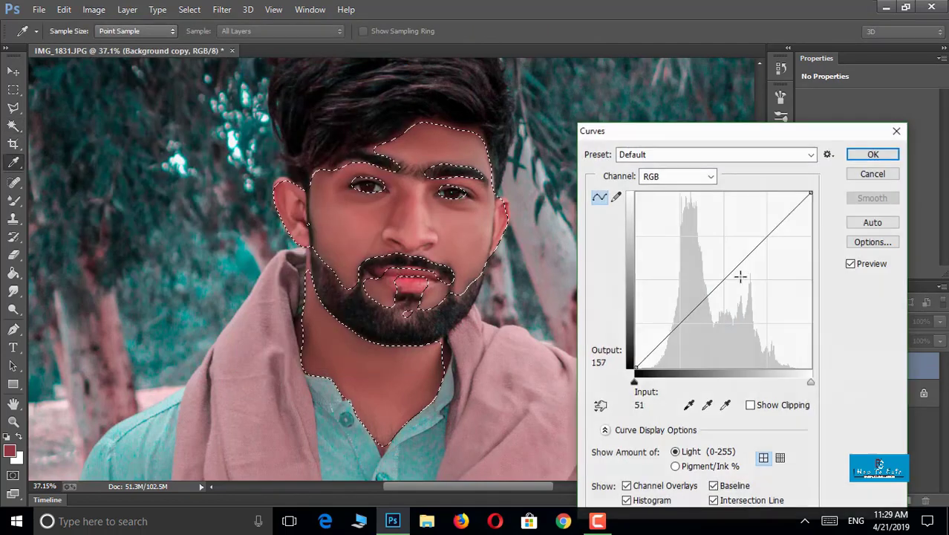
drag(723, 278, 717, 275)
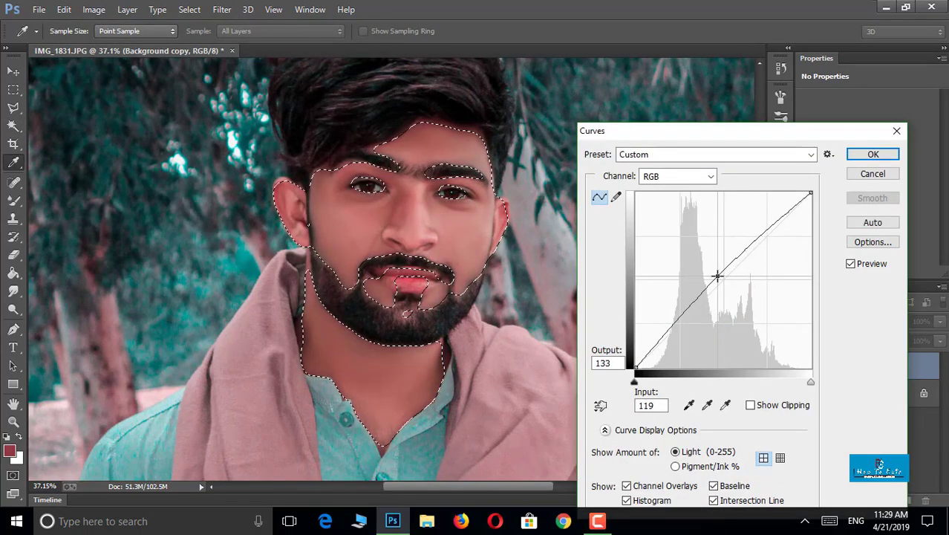
click(880, 158)
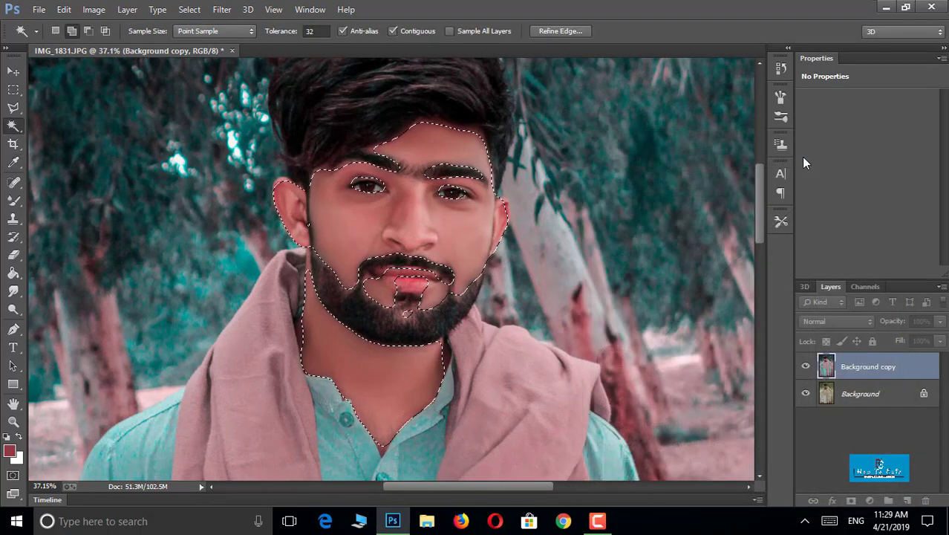
key(ctrl+d)
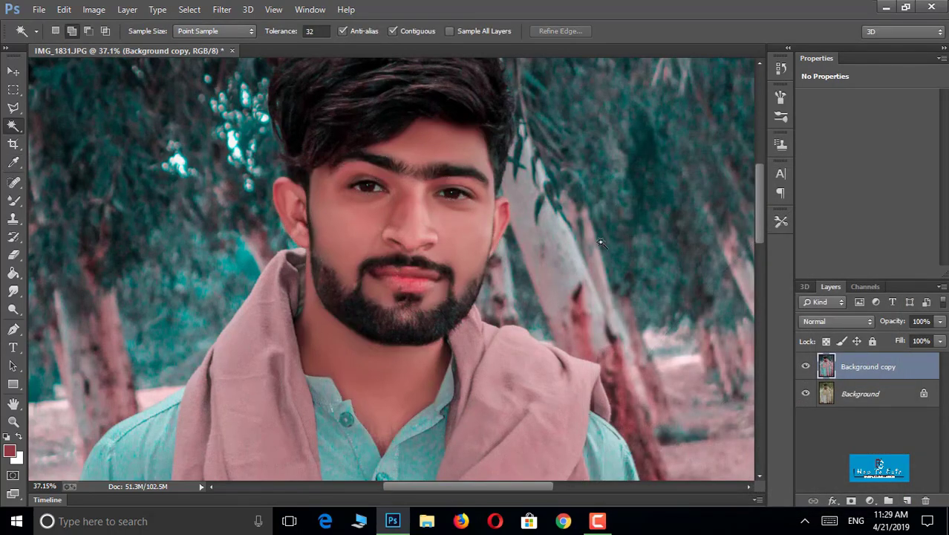
- Compare the whole edited portrait with the original by hiding and showing the Background copy layer
scroll(502, 286, down, 6)
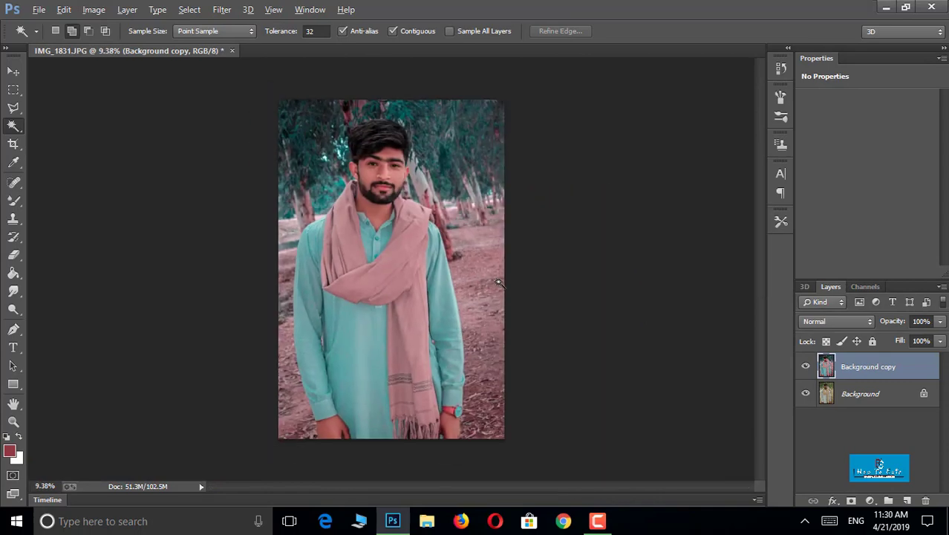
scroll(355, 91, up, 1)
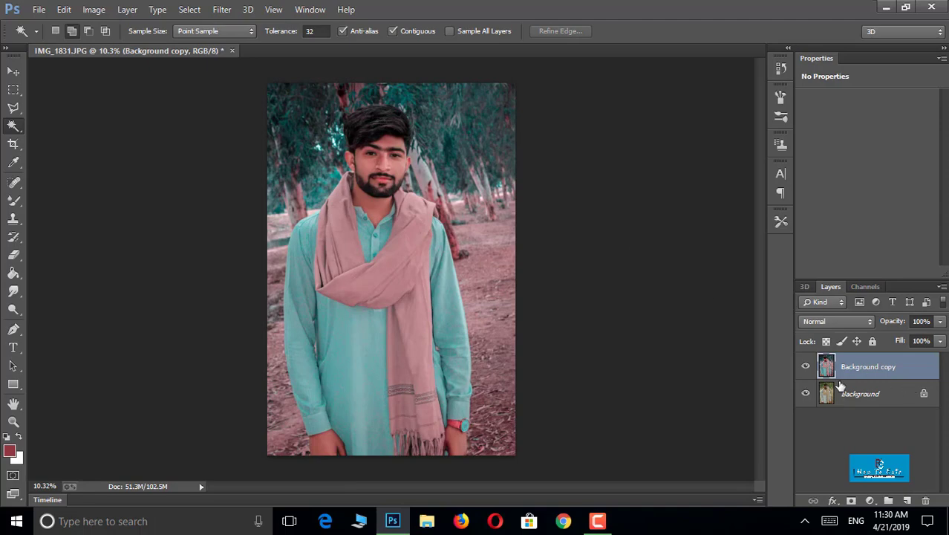
click(807, 369)
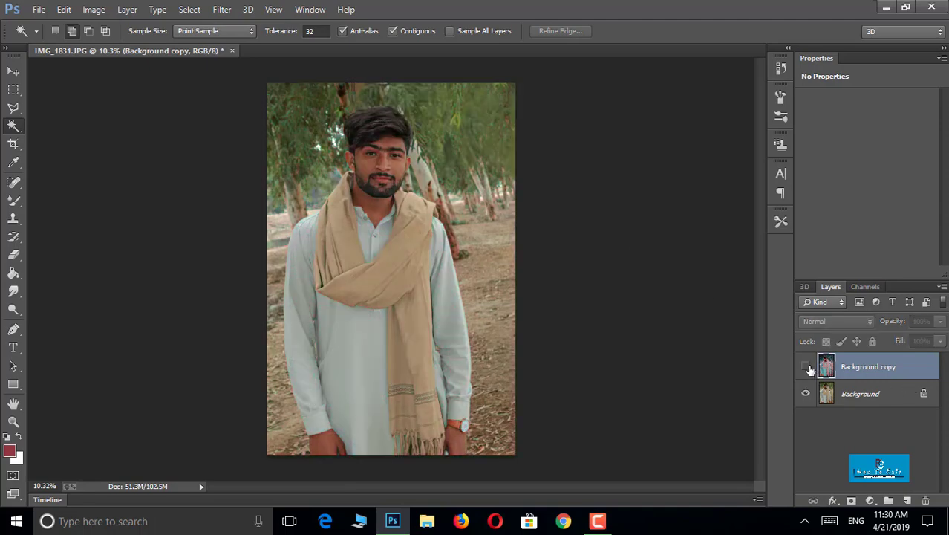
click(806, 367)
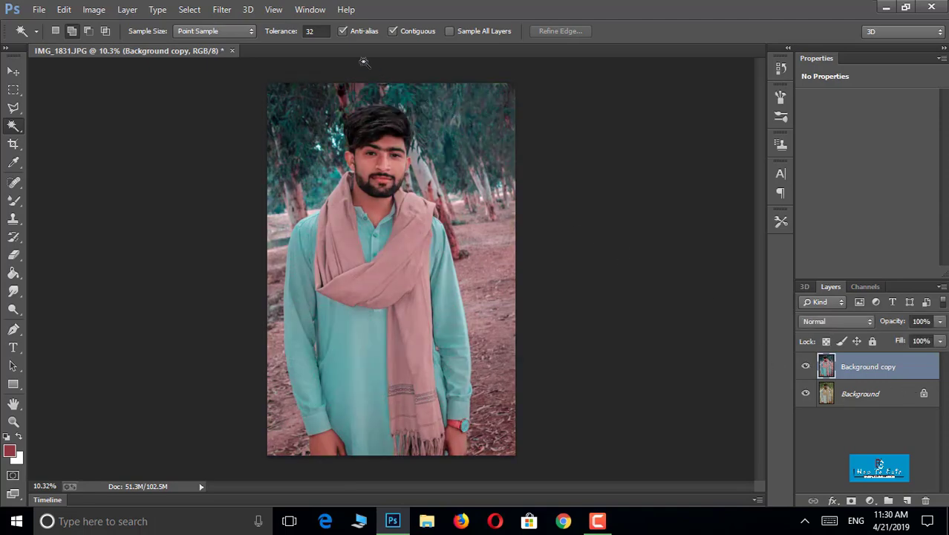
key(super)
key(super)
scroll(462, 85, up, 1)
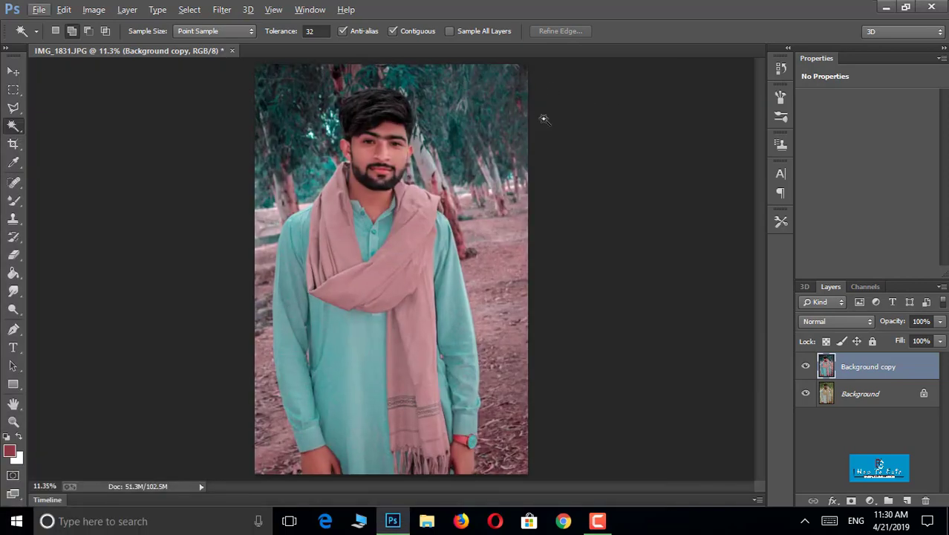
- Activate the Move tool and open the sun-hd-png sun light image from the Desktop folder
click(15, 74)
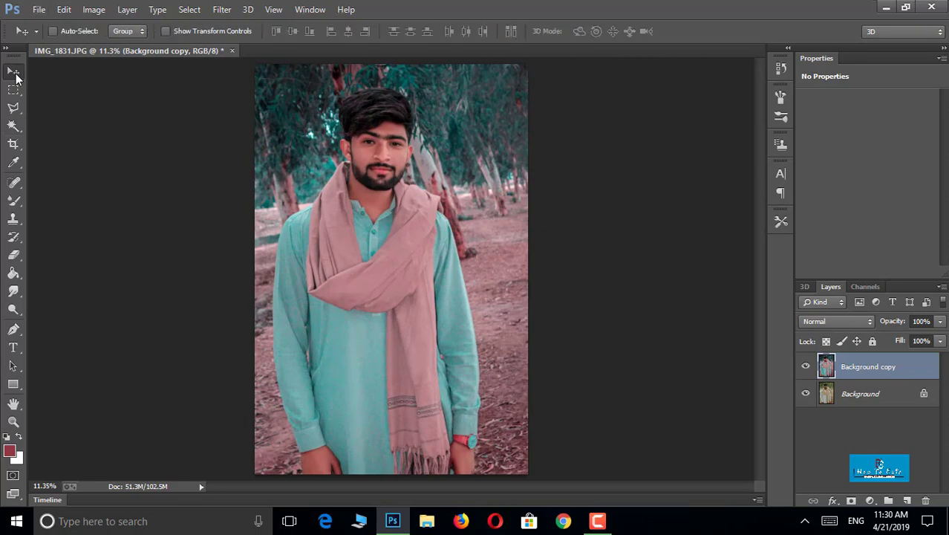
click(37, 9)
click(54, 39)
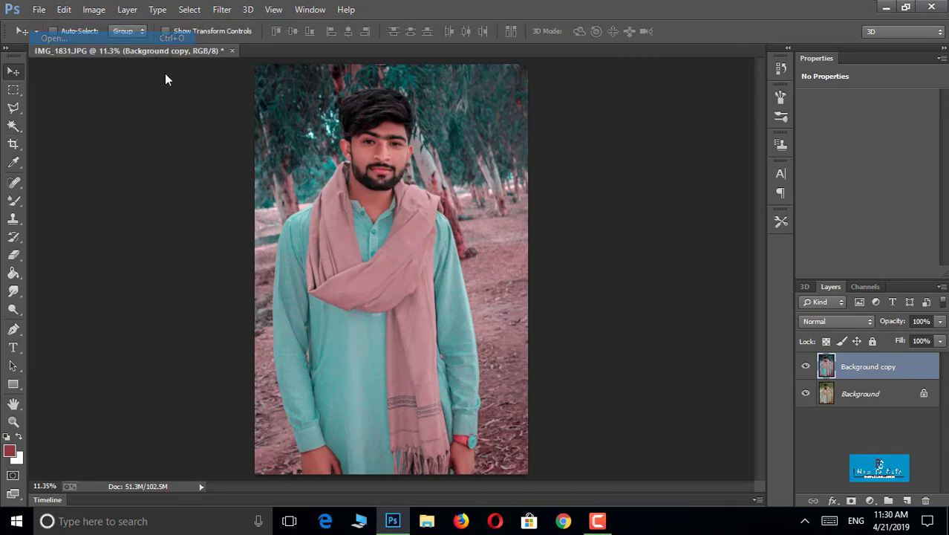
scroll(479, 207, down, 1)
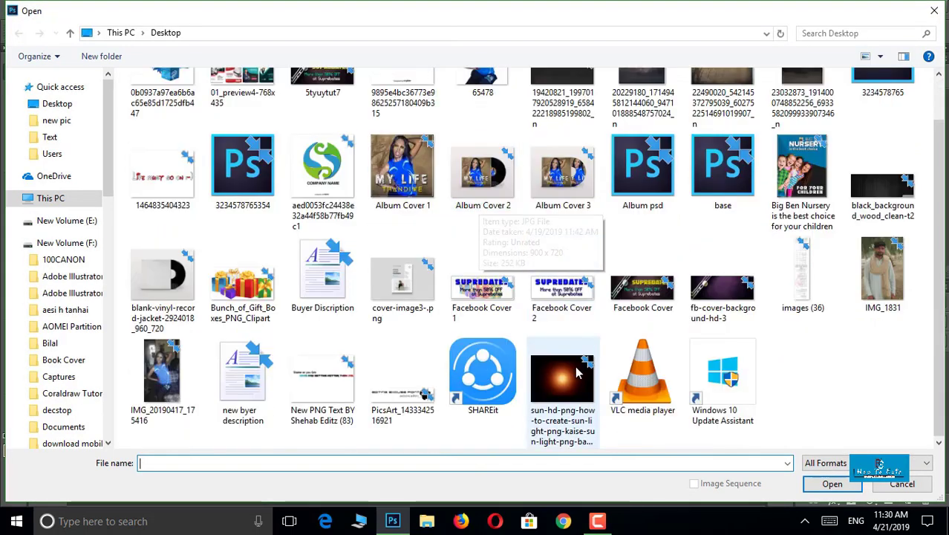
click(562, 383)
click(828, 484)
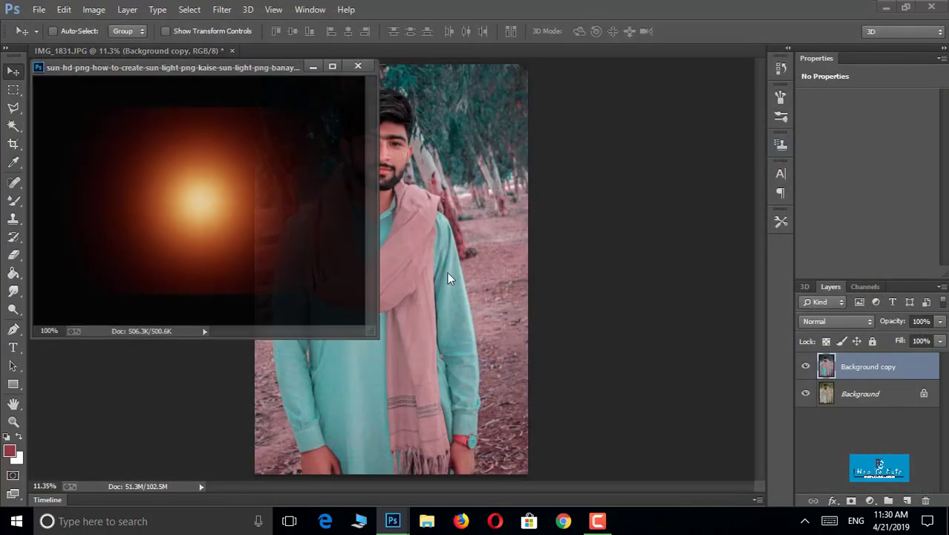
- Copy the sun light image into the portrait as a new layer, close its source file and set the layer's blend mode to Screen
drag(501, 197, 499, 198)
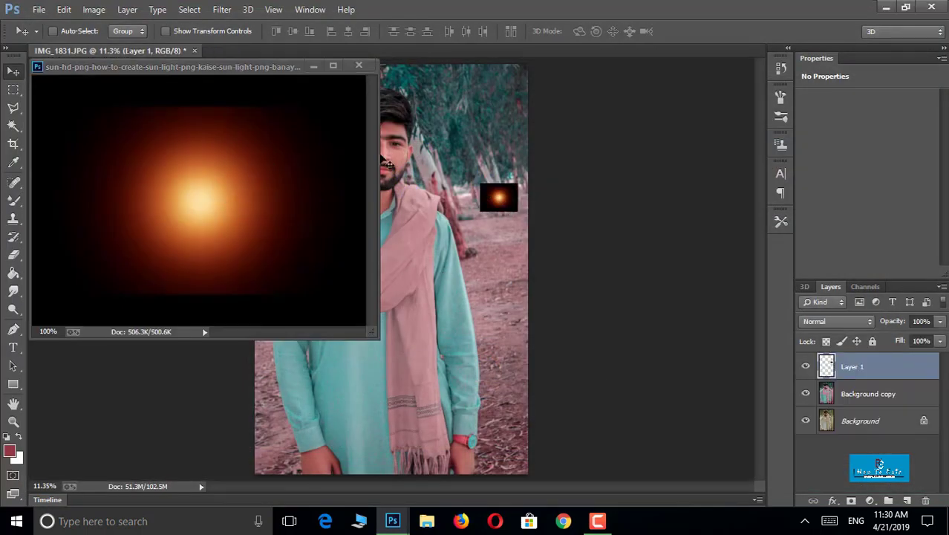
click(358, 65)
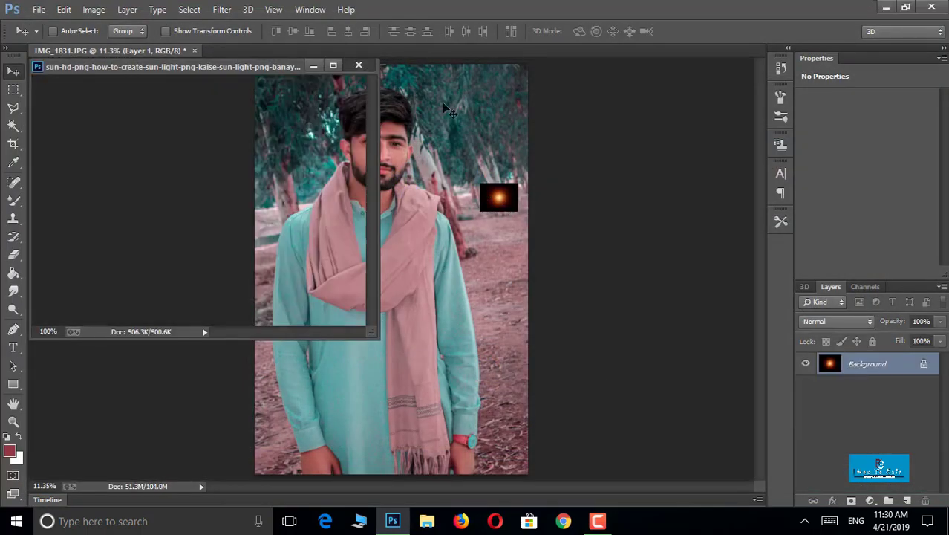
click(842, 322)
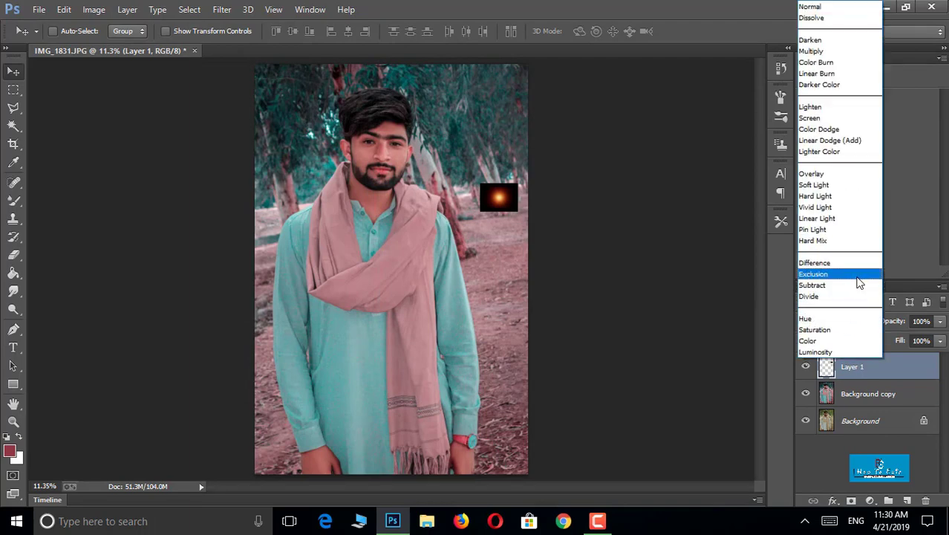
click(831, 117)
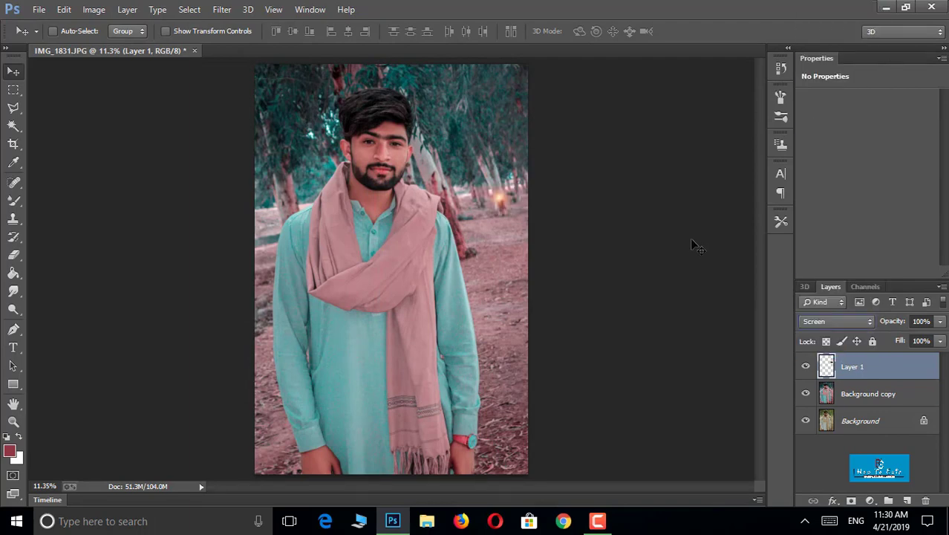
- Enlarge the sun light layer to about 1163% width and 1532% height, and move its glow to the photo's lower left edge
click(165, 30)
drag(459, 159, 218, 6)
drag(470, 140, 632, 203)
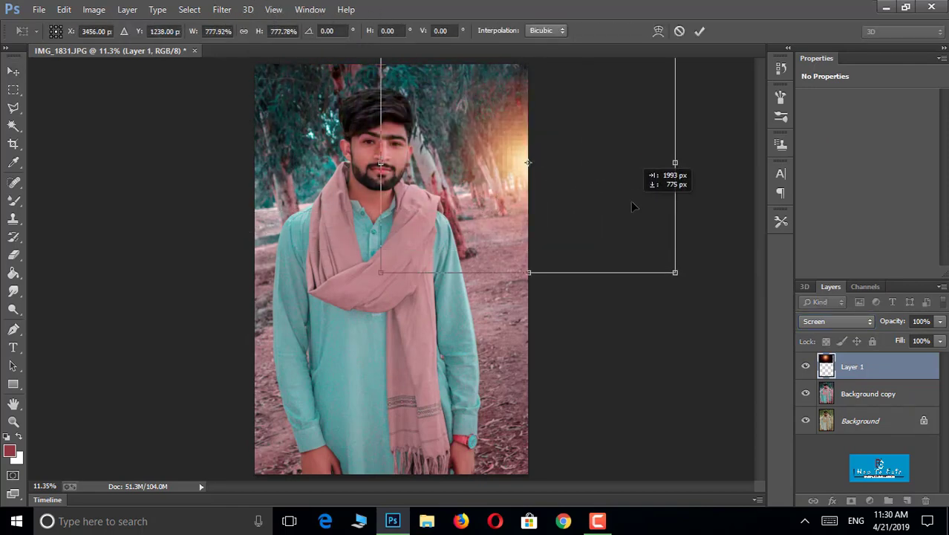
drag(531, 274, 530, 340)
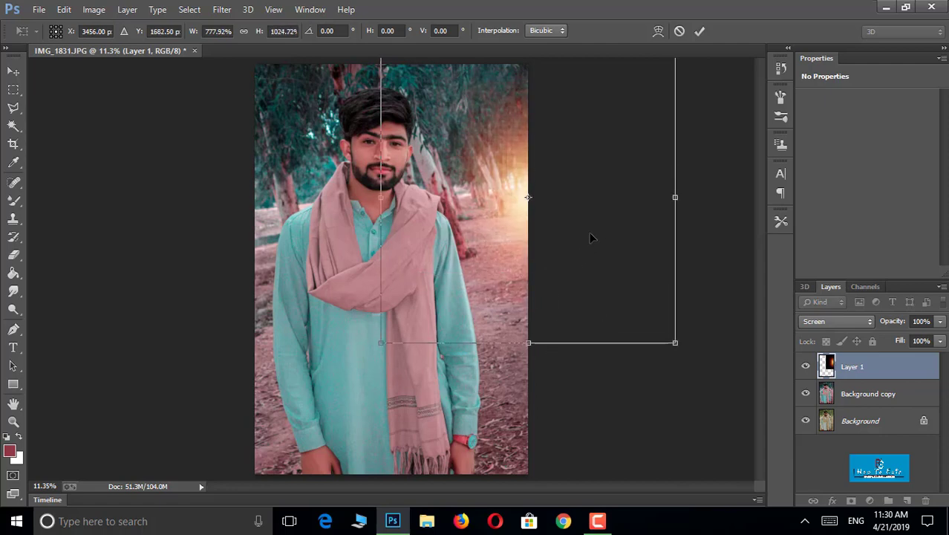
drag(594, 237, 591, 222)
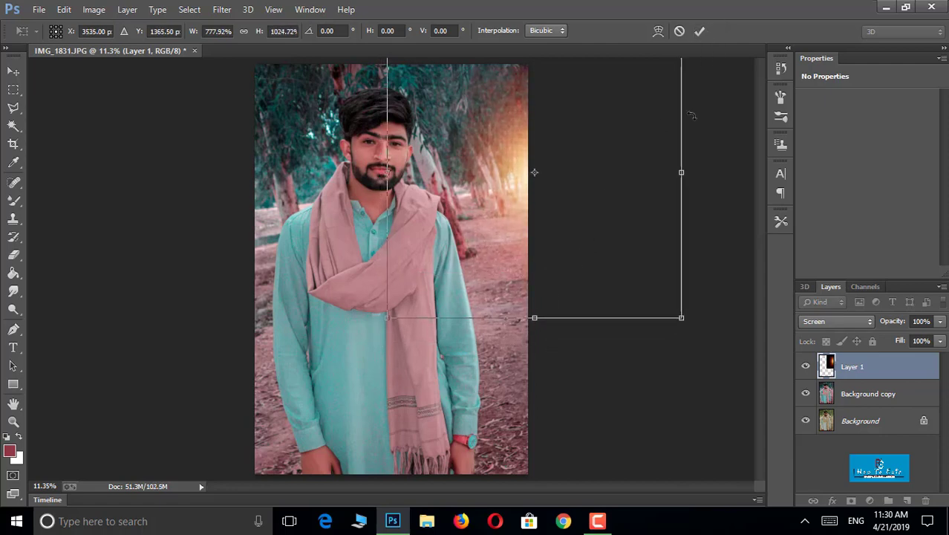
drag(681, 317, 828, 461)
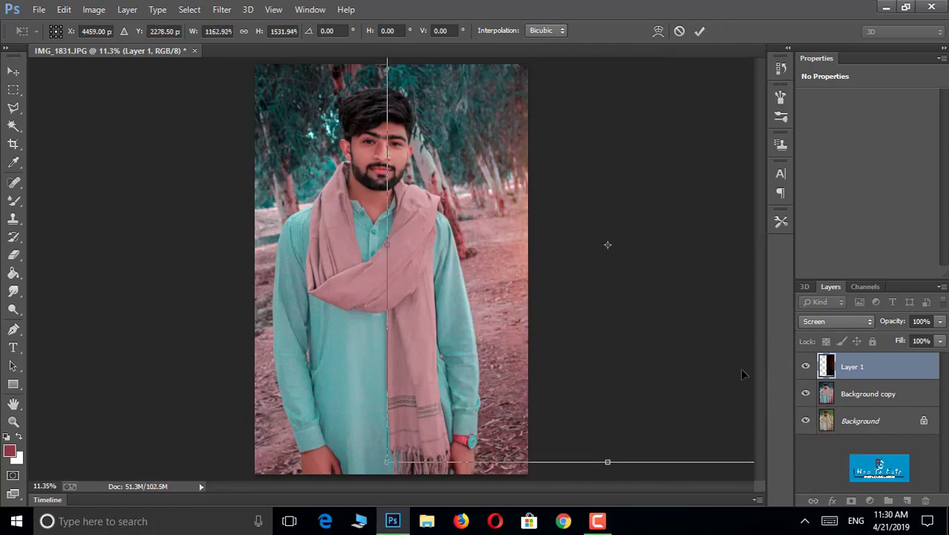
drag(699, 336, 674, 311)
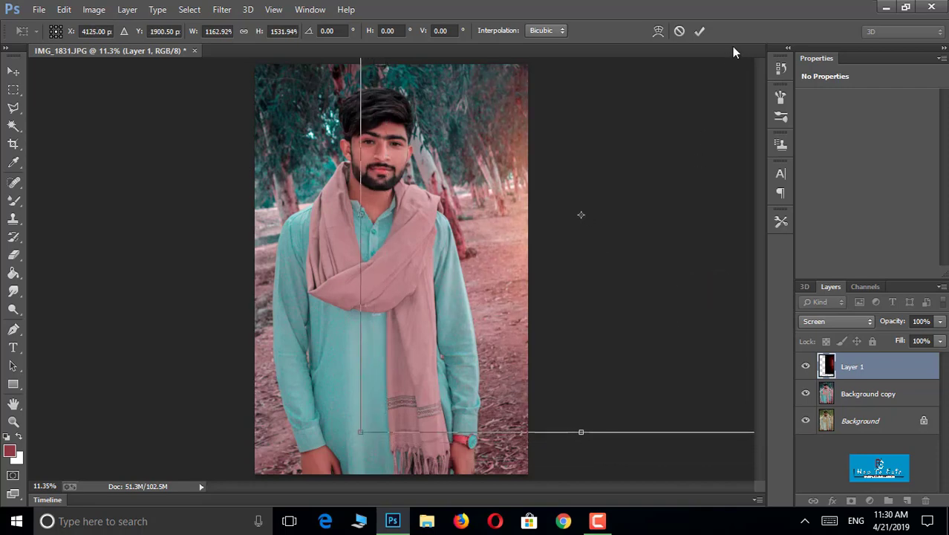
click(698, 31)
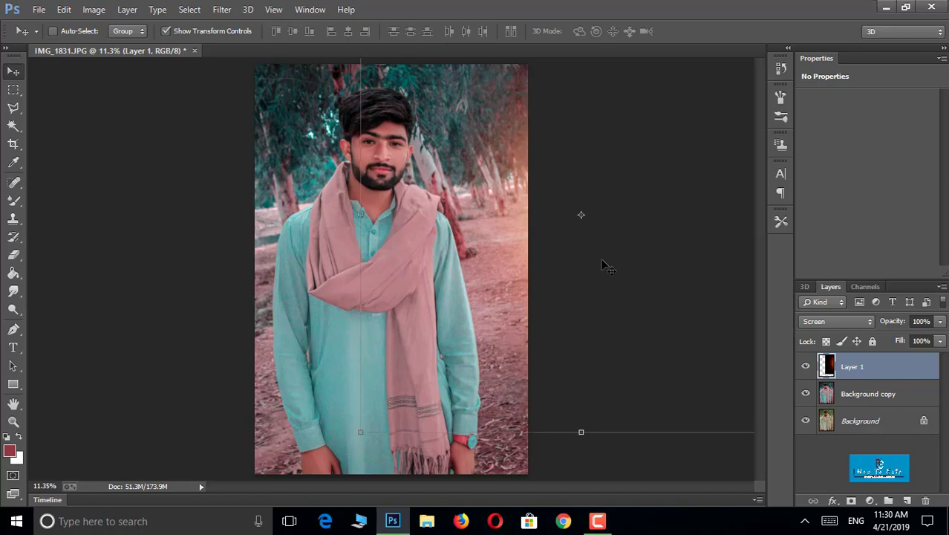
drag(512, 238, 107, 337)
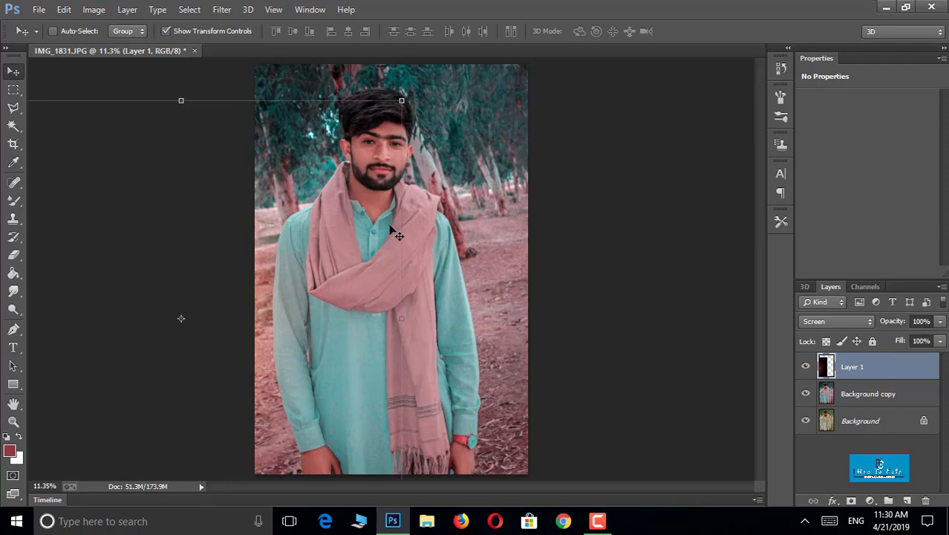
click(213, 31)
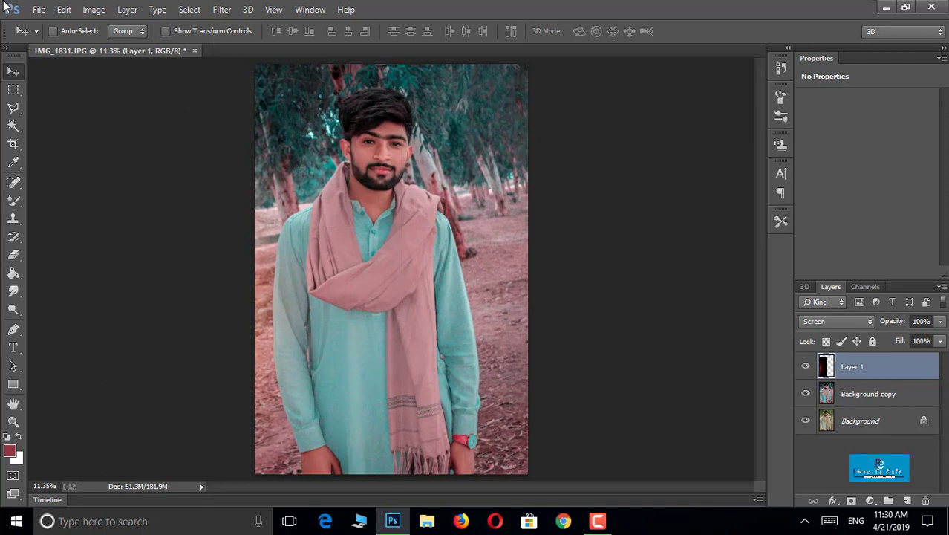
click(39, 9)
click(52, 38)
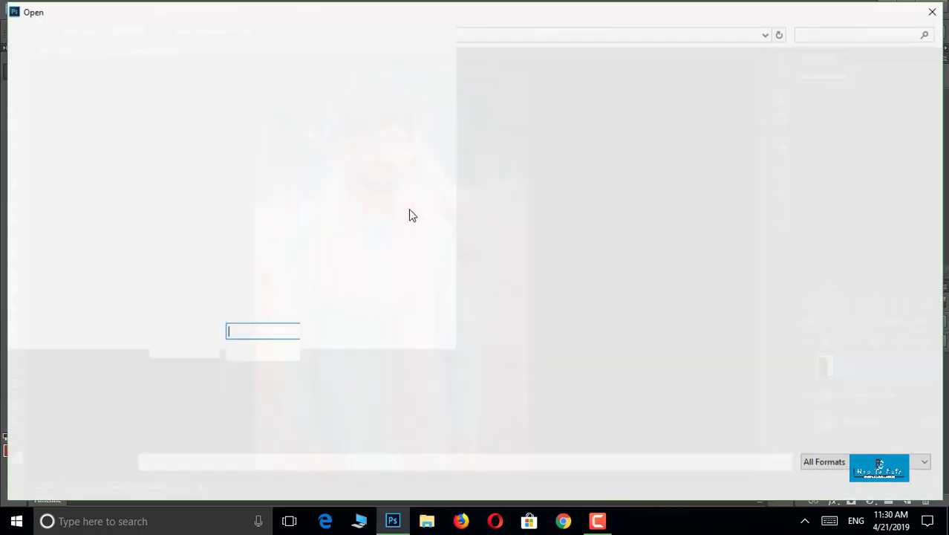
scroll(575, 267, down, 2)
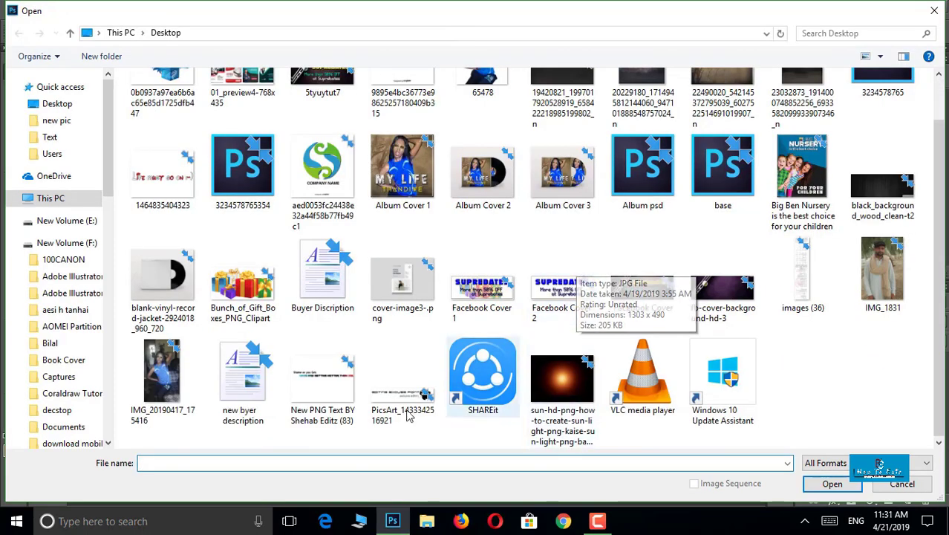
click(335, 392)
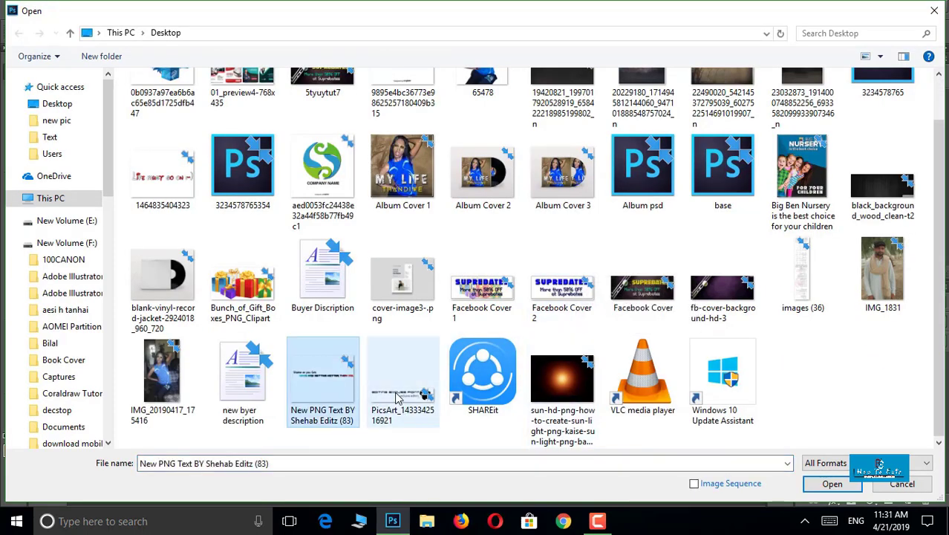
ctrl+click(399, 397)
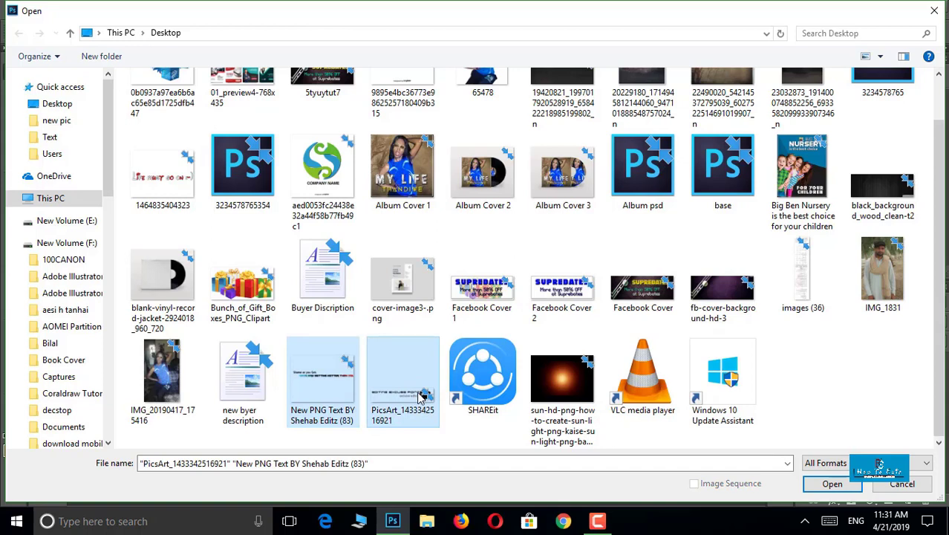
scroll(427, 380, up, 1)
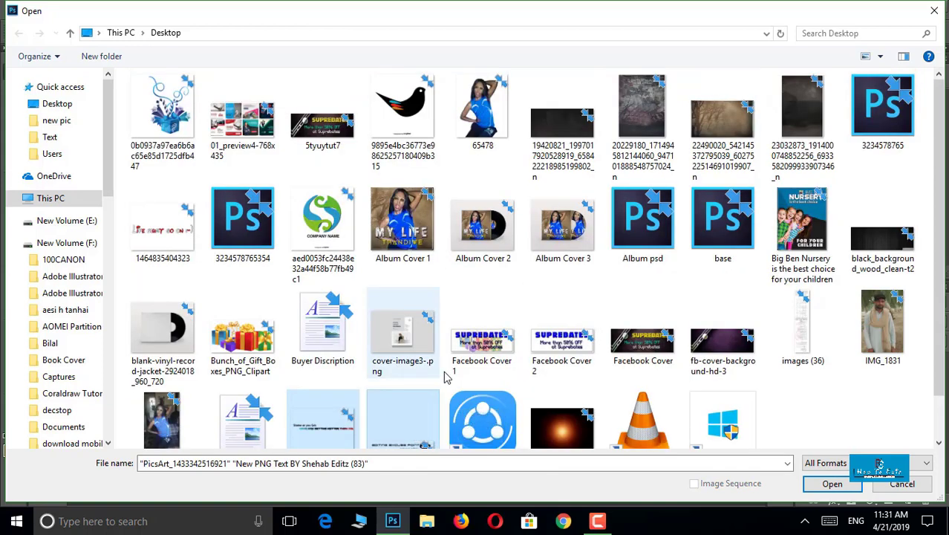
ctrl+click(186, 252)
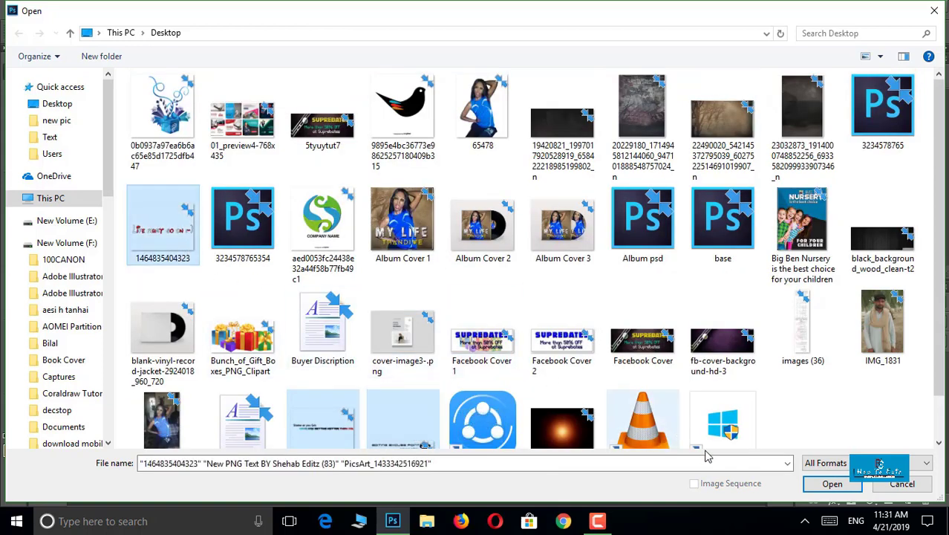
click(833, 483)
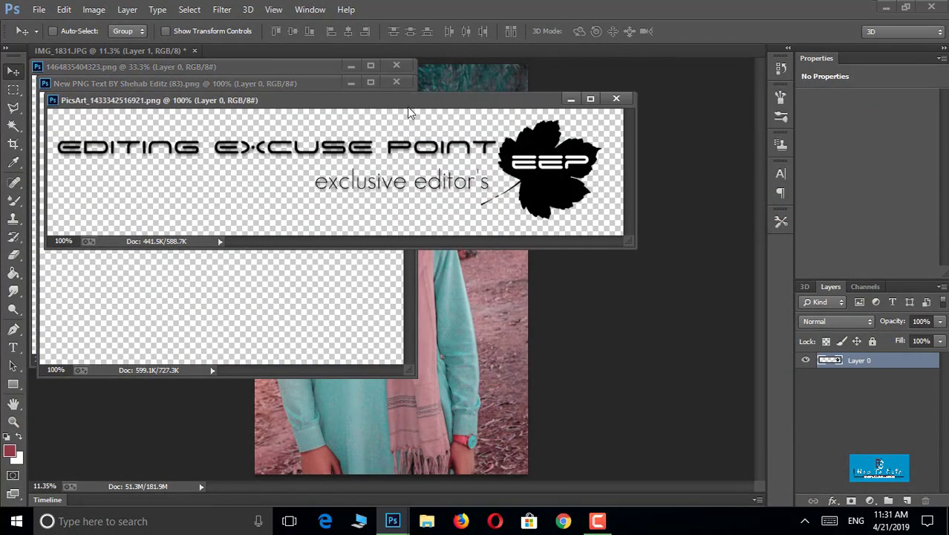
- Copy the "Life must go on :-)" text into the portrait, close its source file and minimize the other two text images
drag(409, 103, 454, 306)
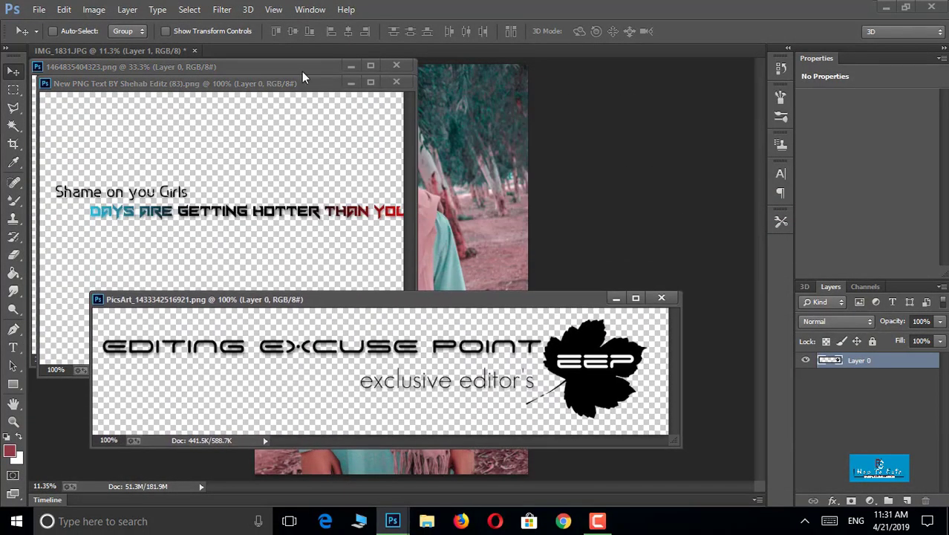
drag(300, 73, 265, 141)
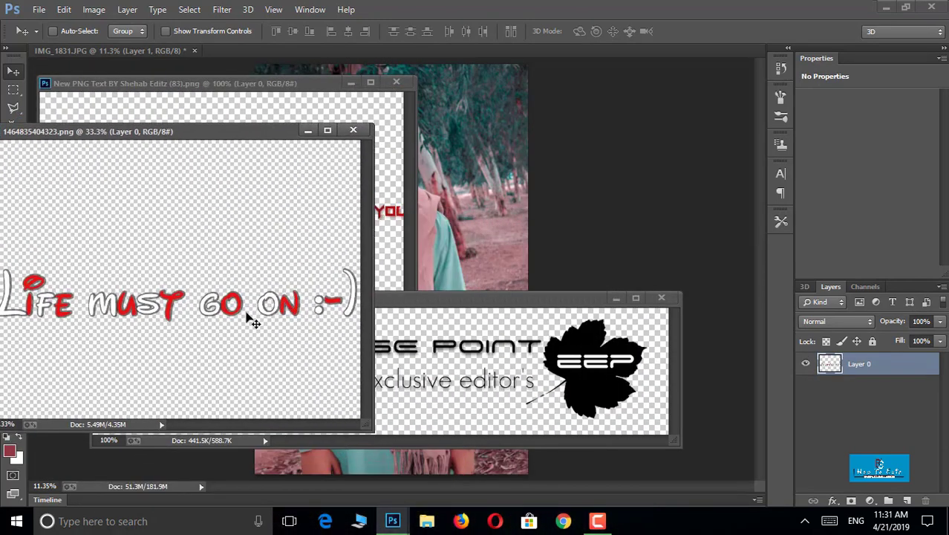
drag(253, 315, 465, 183)
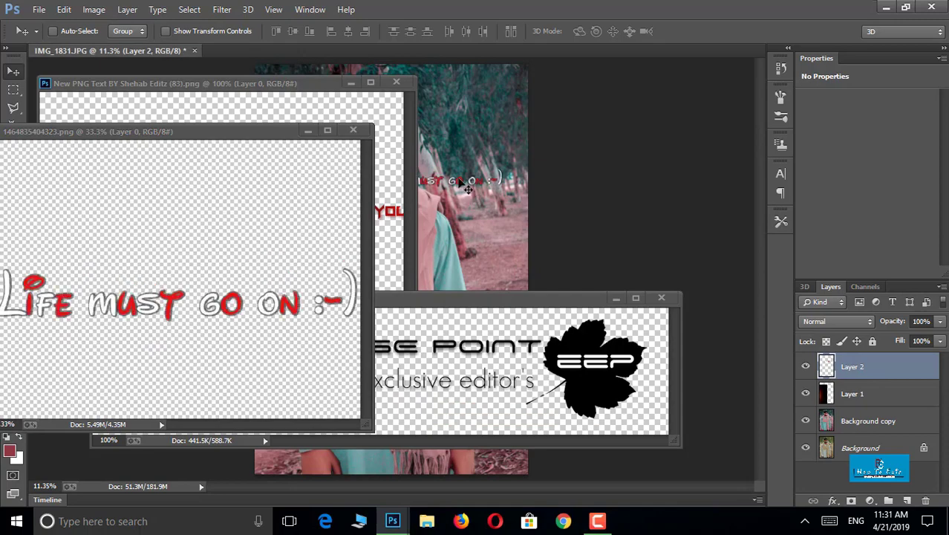
click(354, 132)
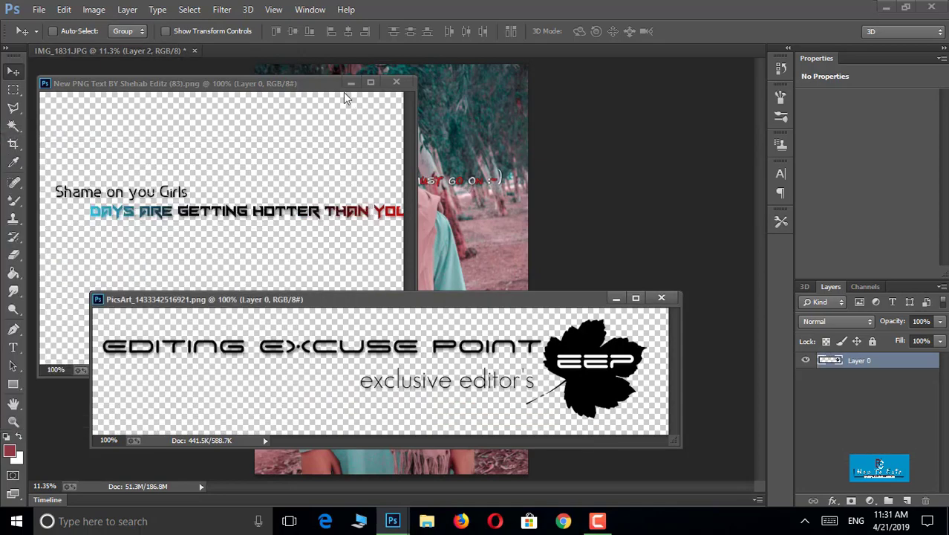
drag(320, 80, 322, 98)
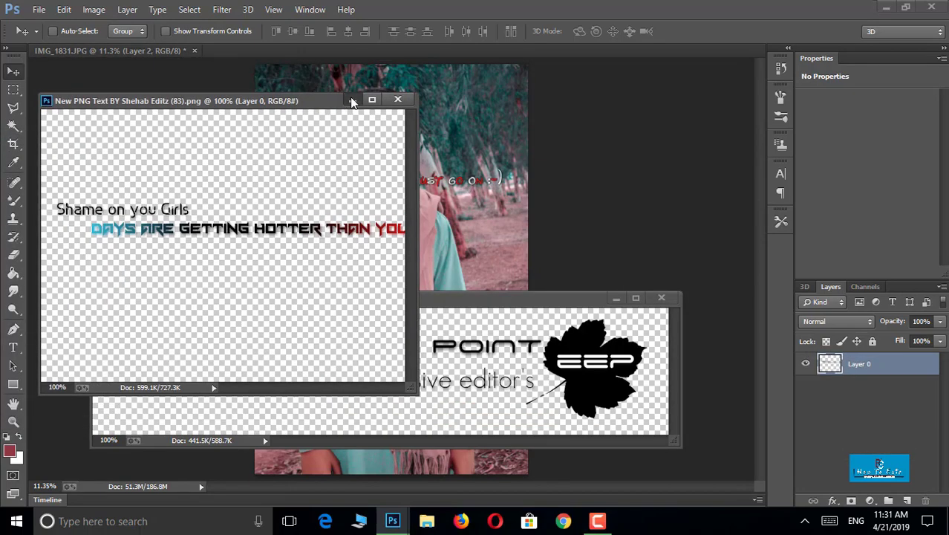
click(352, 99)
click(615, 298)
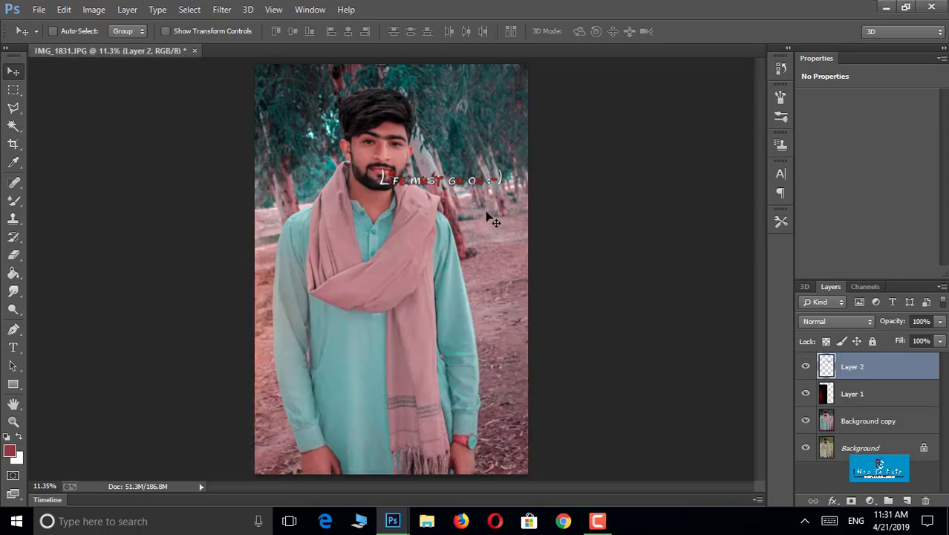
- Move the "Life must go on :-)" text up and to the right, over the trees beside the man's face
drag(480, 176, 505, 139)
key(super)
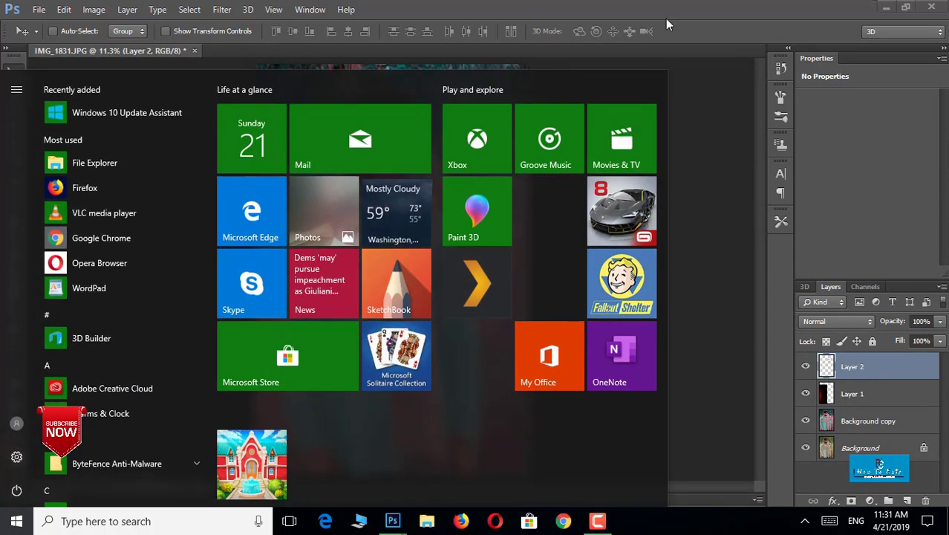
click(705, 11)
scroll(430, 121, up, 4)
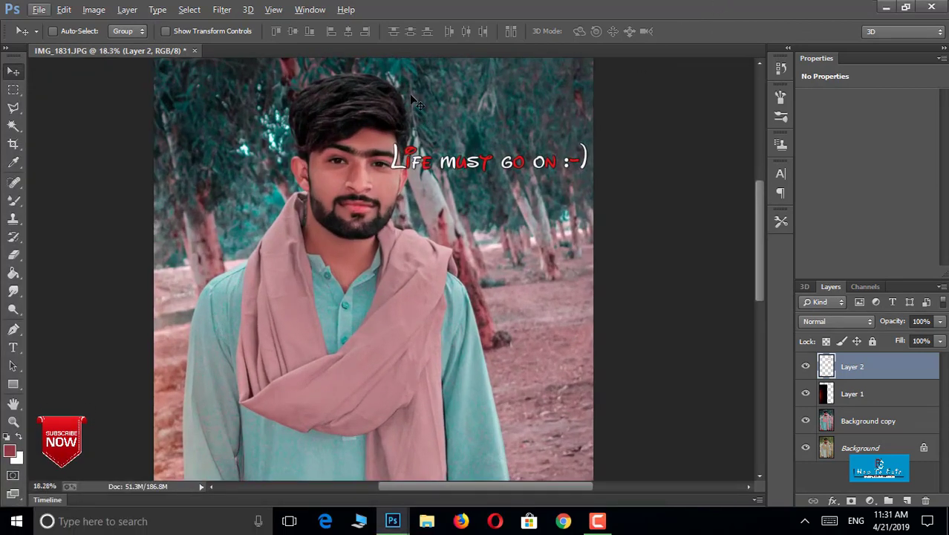
- Scale the "Life must go on :-)" text down to about 71% and place it over the trees beside the man's head
click(166, 31)
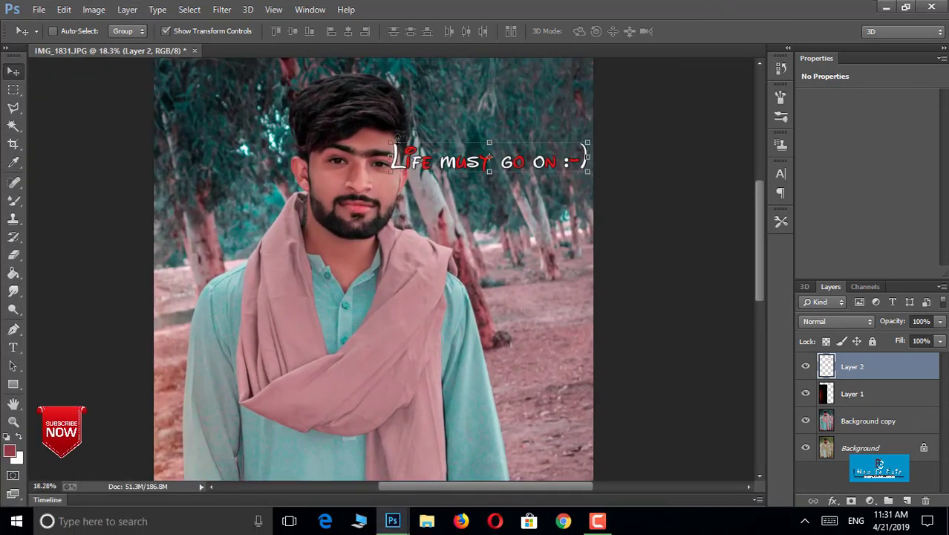
drag(387, 139, 469, 134)
scroll(469, 134, down, 1)
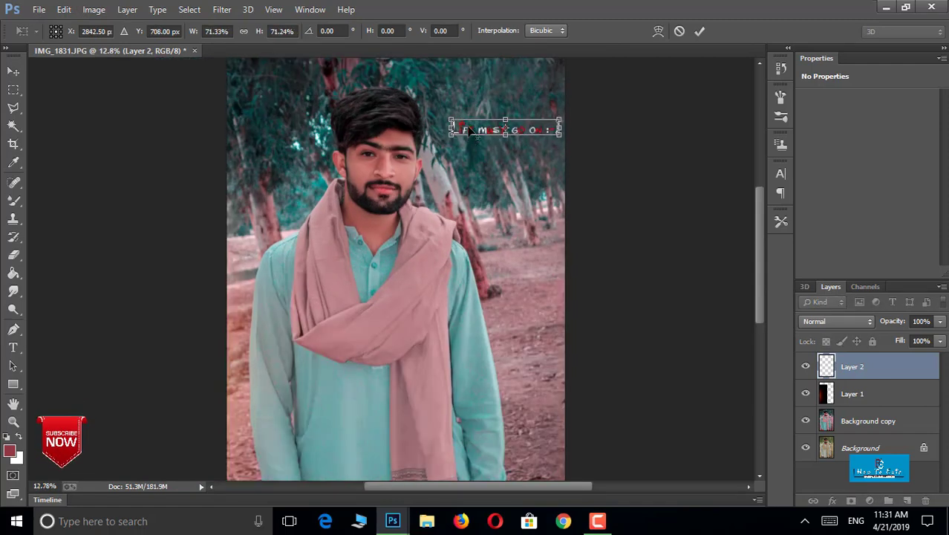
scroll(469, 130, down, 1)
scroll(477, 56, up, 5)
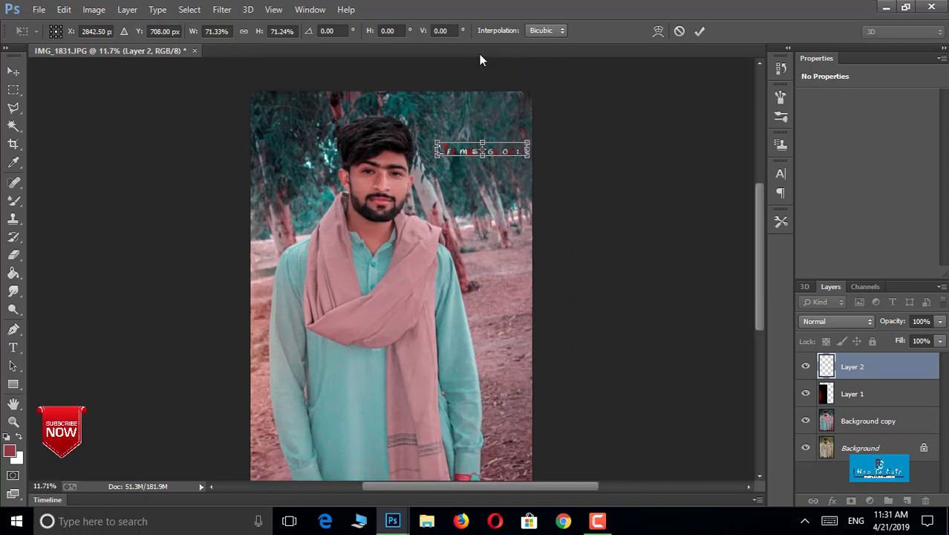
scroll(476, 139, up, 2)
scroll(476, 139, up, 4)
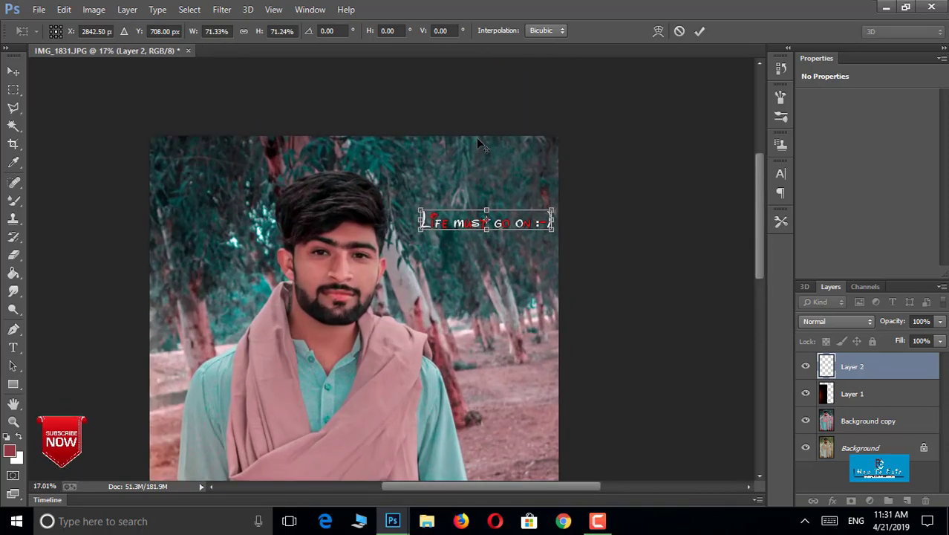
mouse_move(452, 278)
mouse_down()
mouse_move(444, 205)
mouse_move(441, 289)
mouse_up()
click(700, 32)
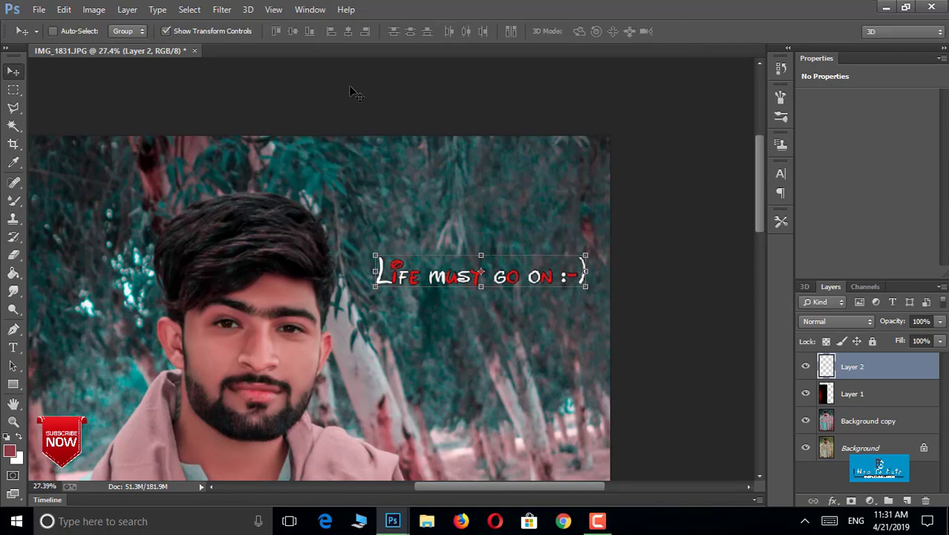
- Merge Layer 2, Layer 1 and Background copy into one layer, leaving the original Background separate
scroll(364, 152, down, 5)
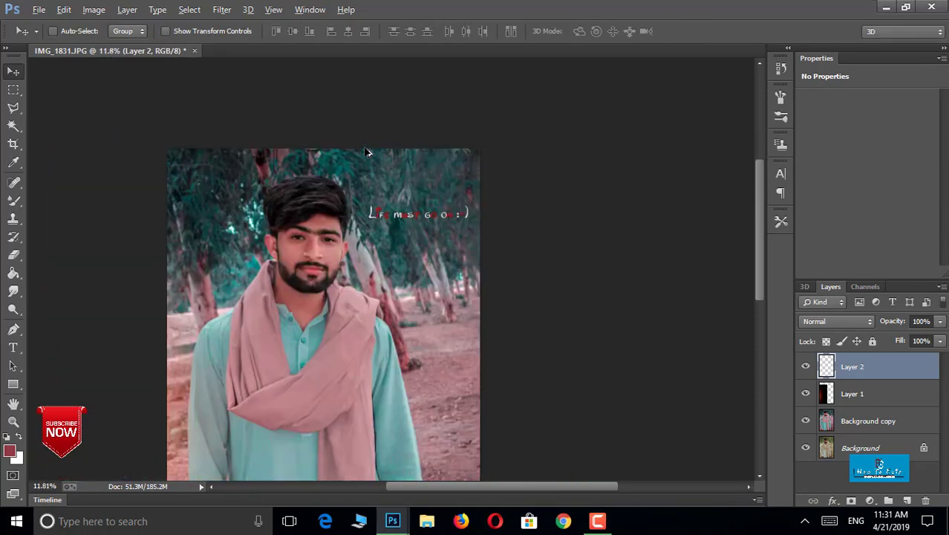
ctrl+click(873, 396)
ctrl+click(886, 423)
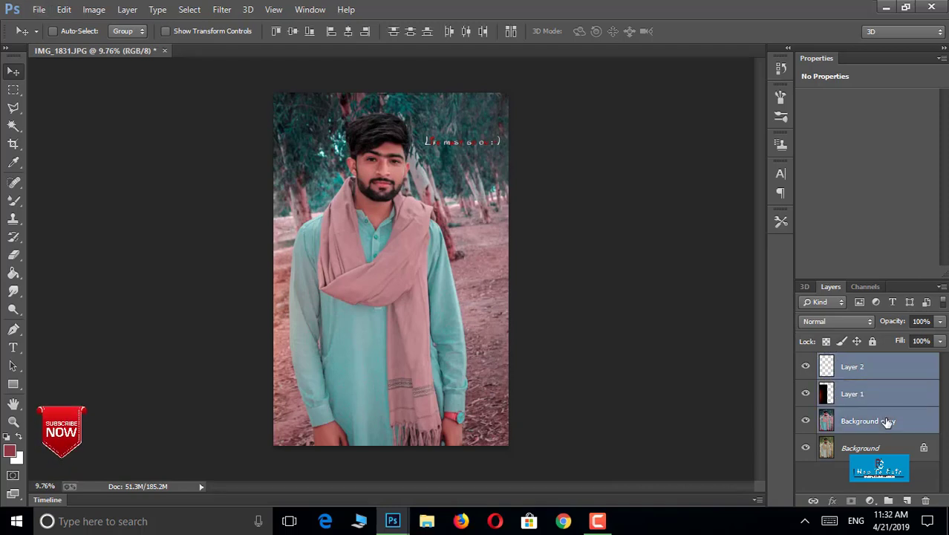
right_click(885, 420)
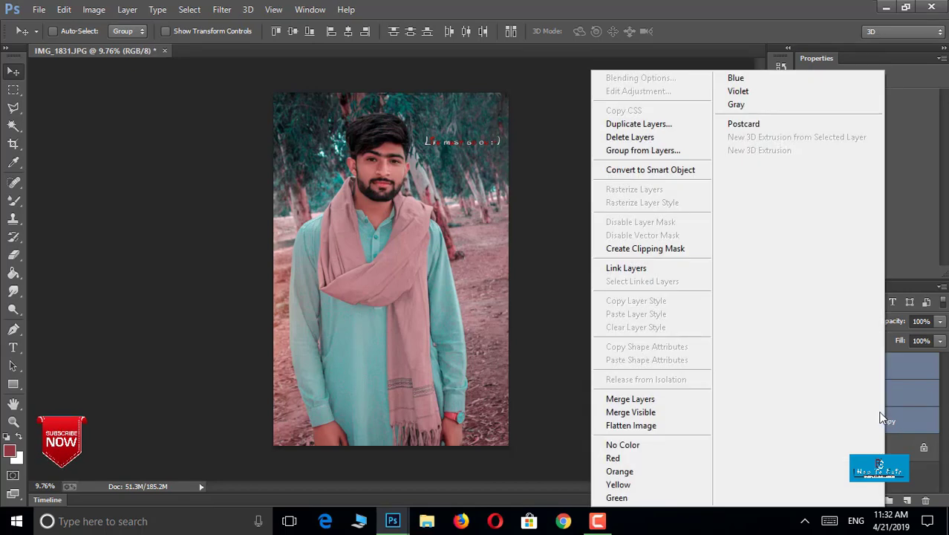
click(631, 399)
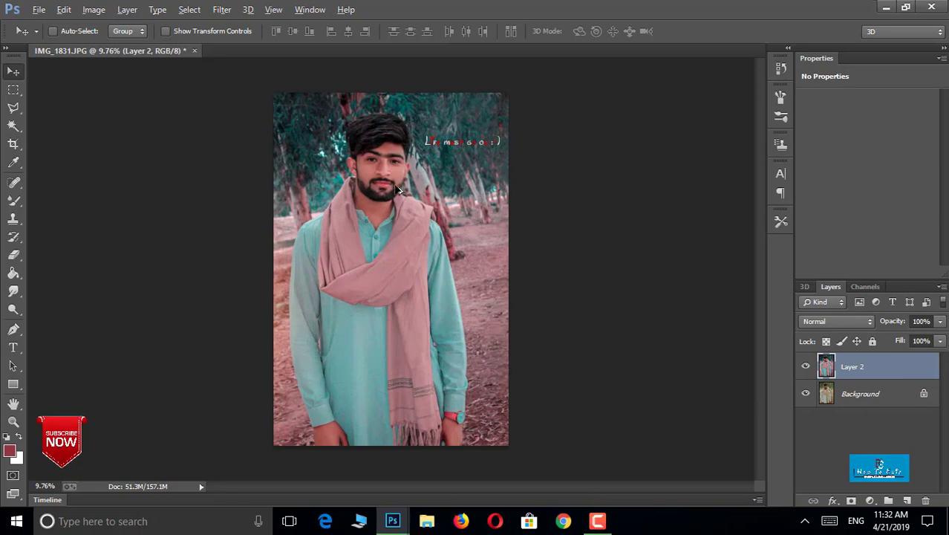
- Compare the man's face before and after the edit by hiding and reshowing the merged layer
scroll(387, 124, up, 3)
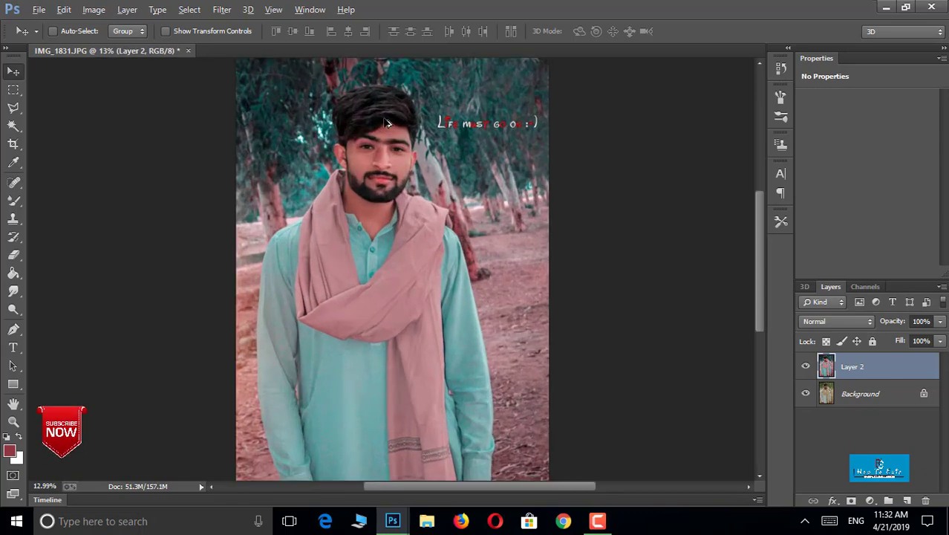
scroll(387, 123, up, 5)
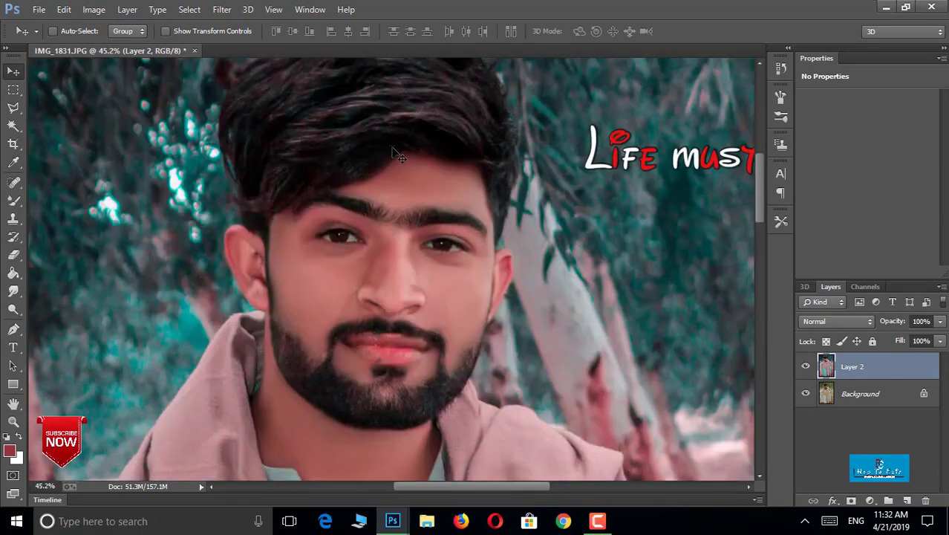
click(806, 369)
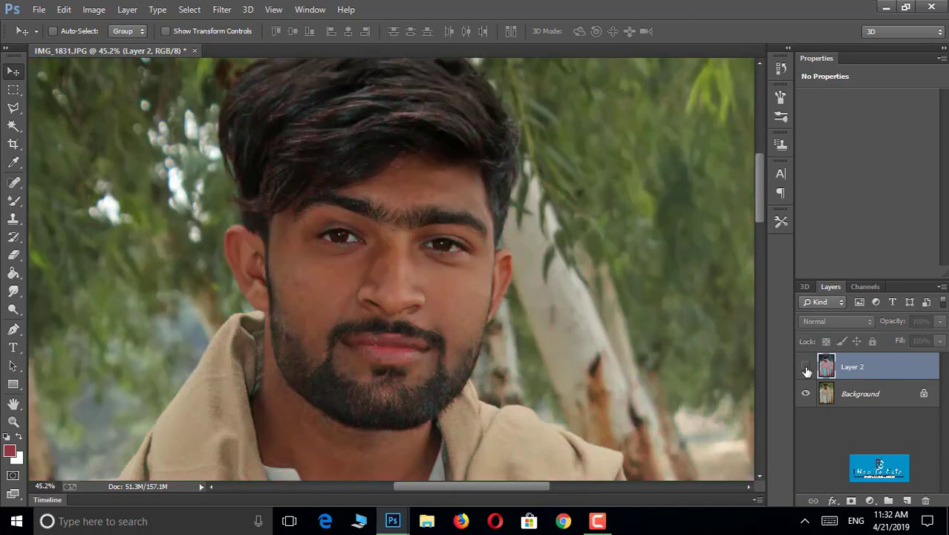
click(805, 368)
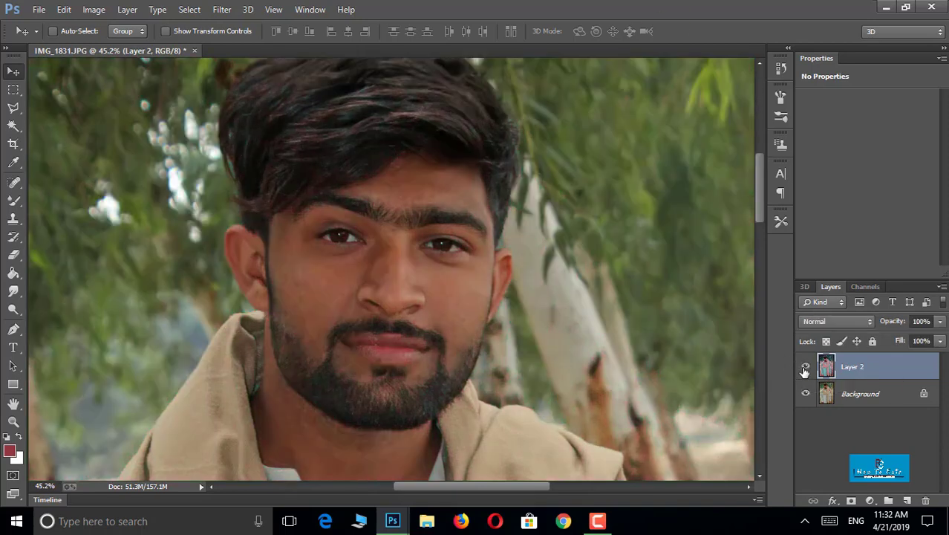
scroll(462, 274, down, 5)
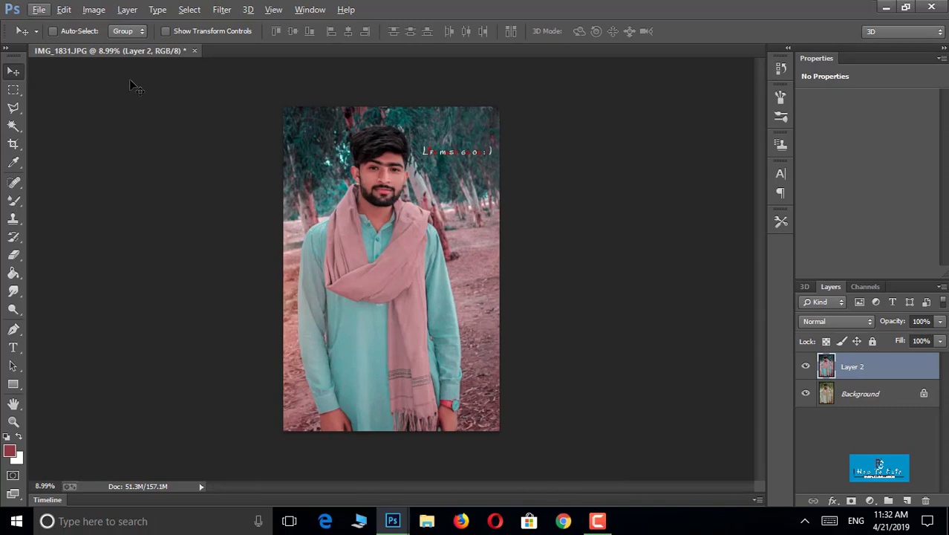
- Stroke the edge of the whole image with a 60 px white centered border at 100% opacity and clear the selection
key(ctrl+a)
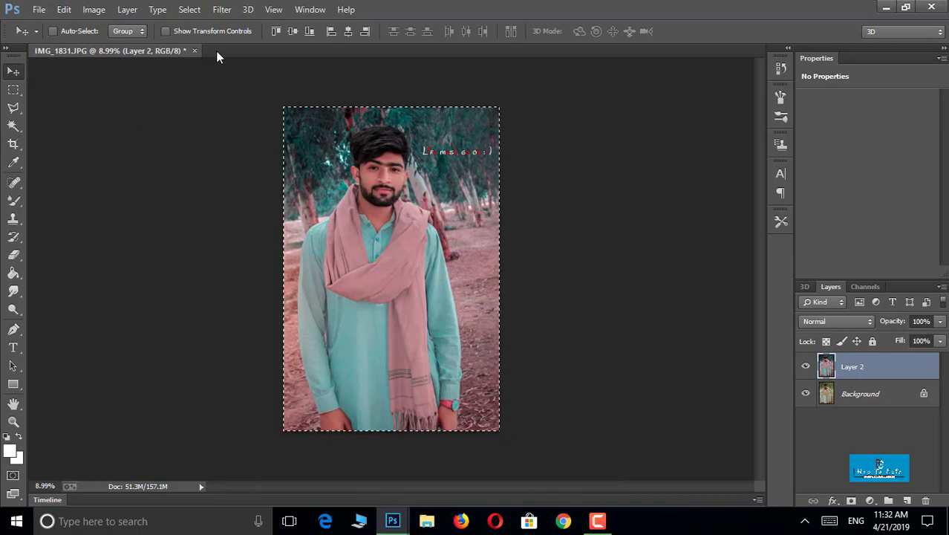
click(64, 9)
click(127, 206)
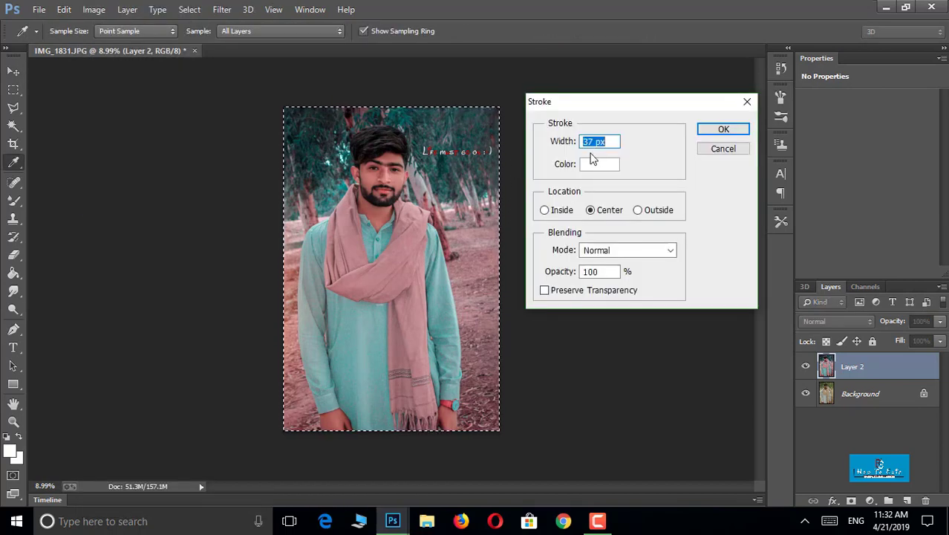
text(60)
click(714, 131)
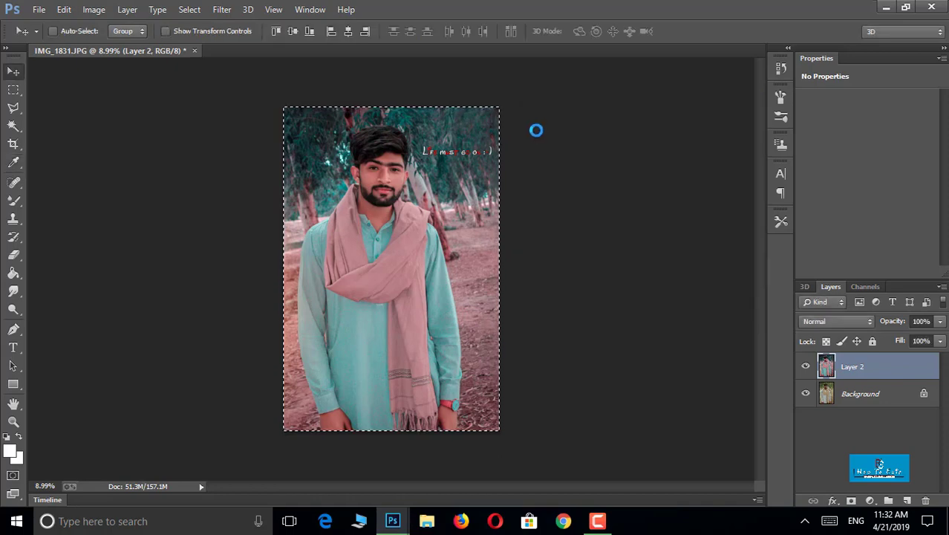
key(ctrl+d)
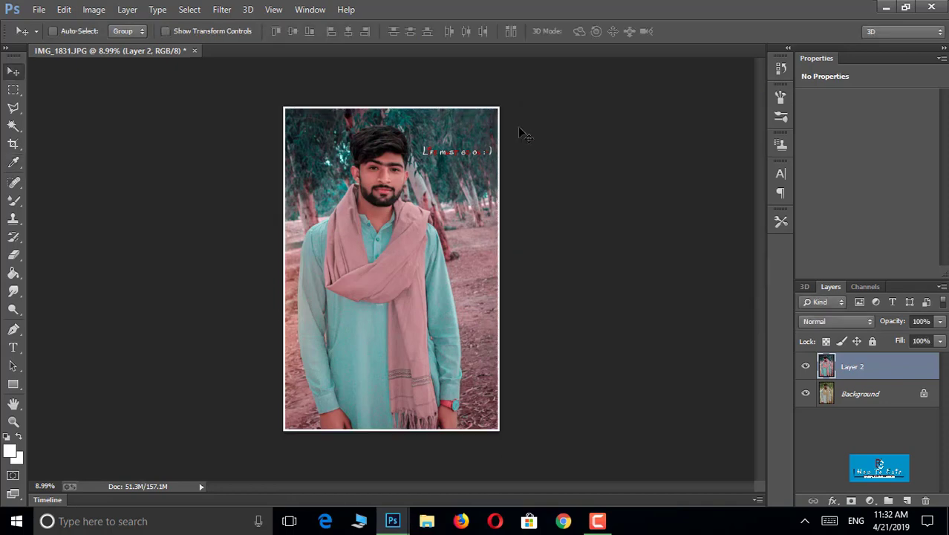
scroll(441, 75, up, 2)
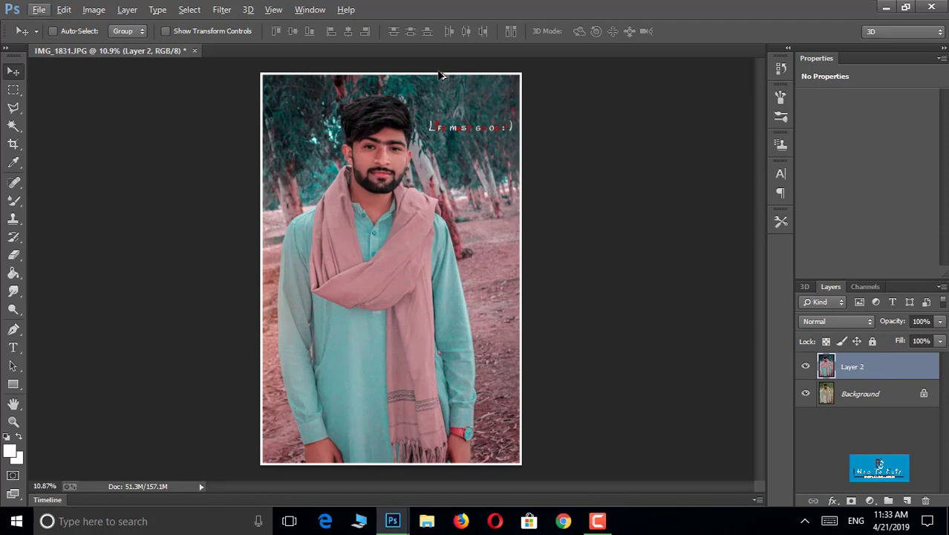